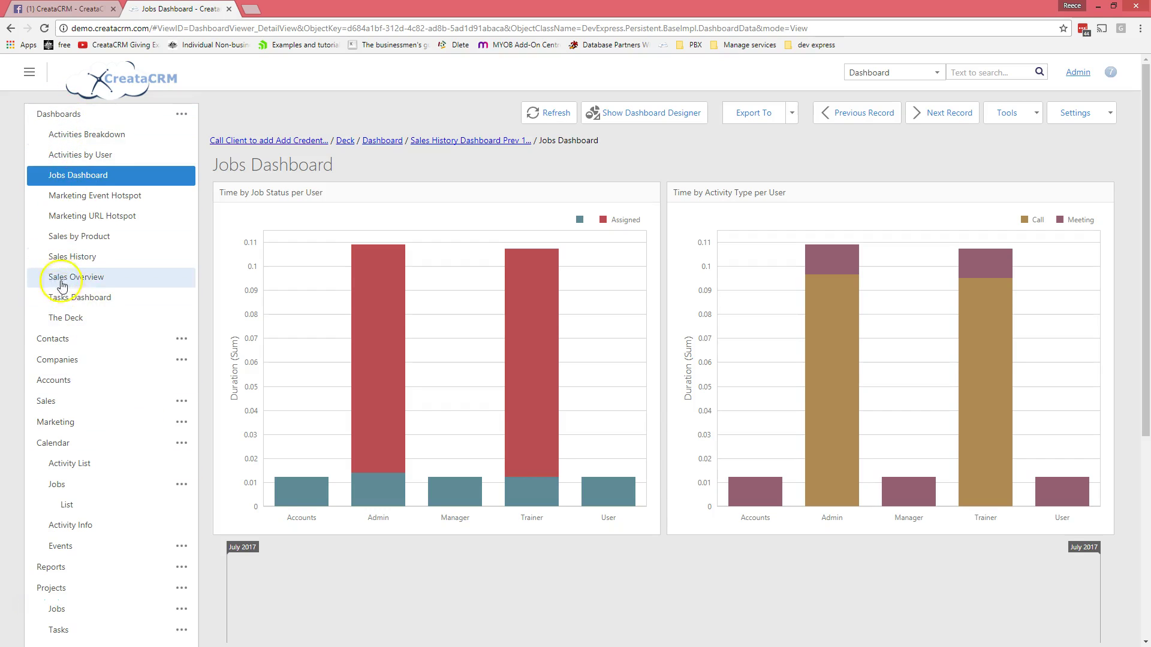
Open The Deck dashboard and view its Leads & Sales board and its Tasks board.
left_click(62, 319)
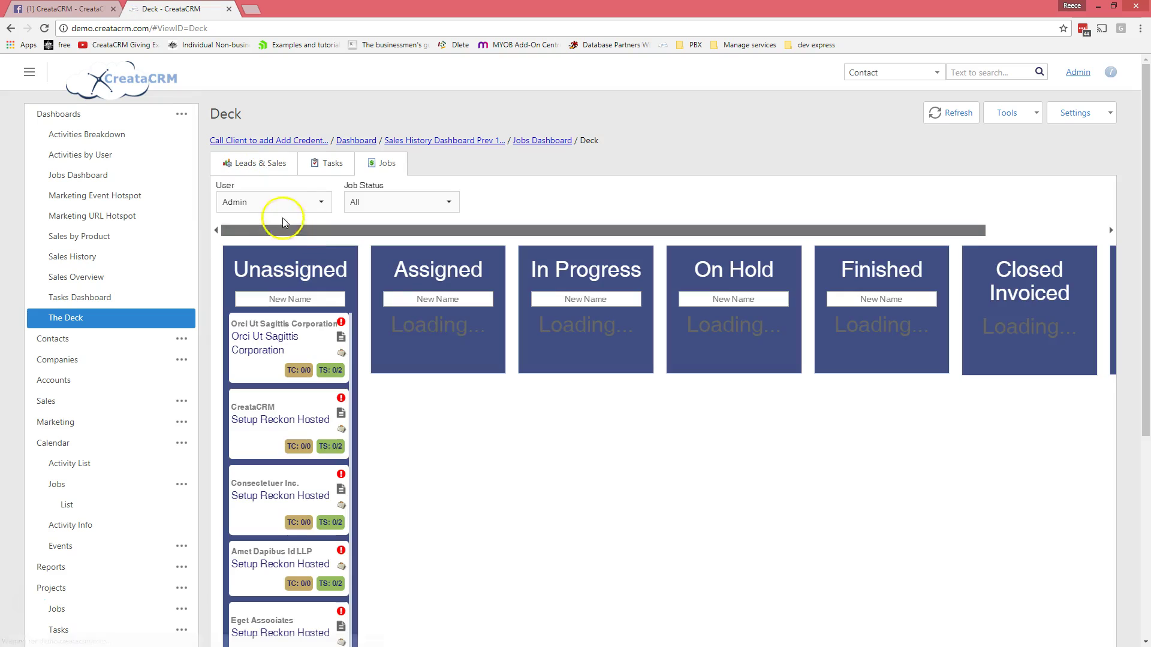
left_click(241, 170)
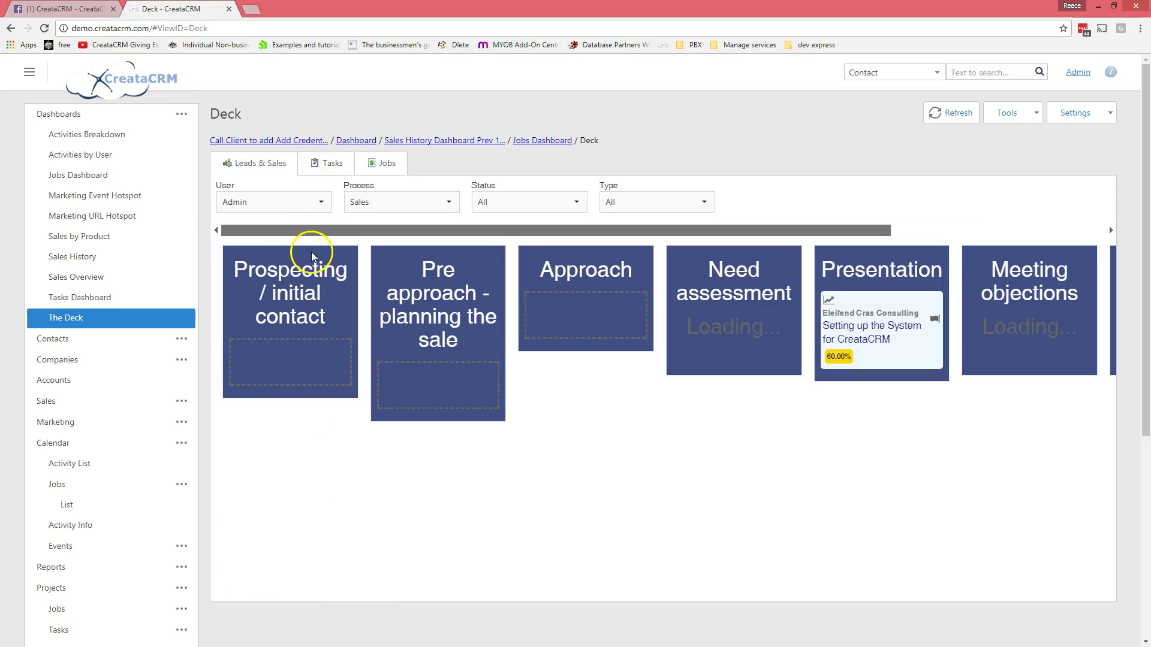
left_click_drag(323, 236, 393, 244)
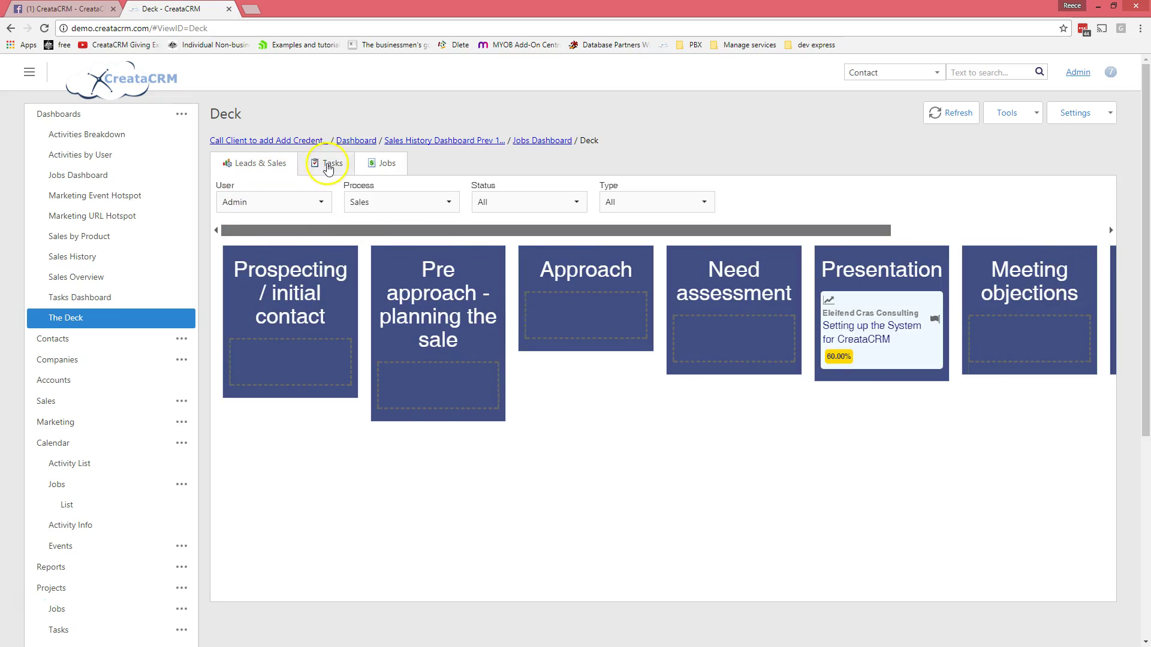
left_click(322, 161)
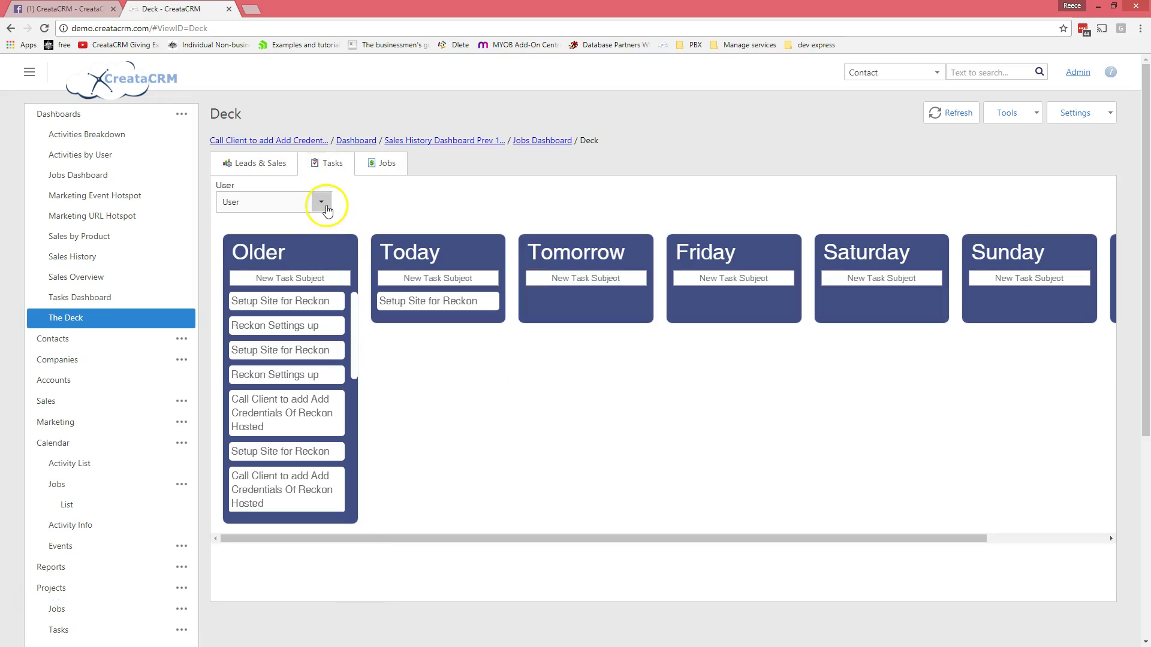
left_click(321, 203)
Examine the Jobs board, looking across its status columns and through the cards under Unassigned.
left_click(376, 161)
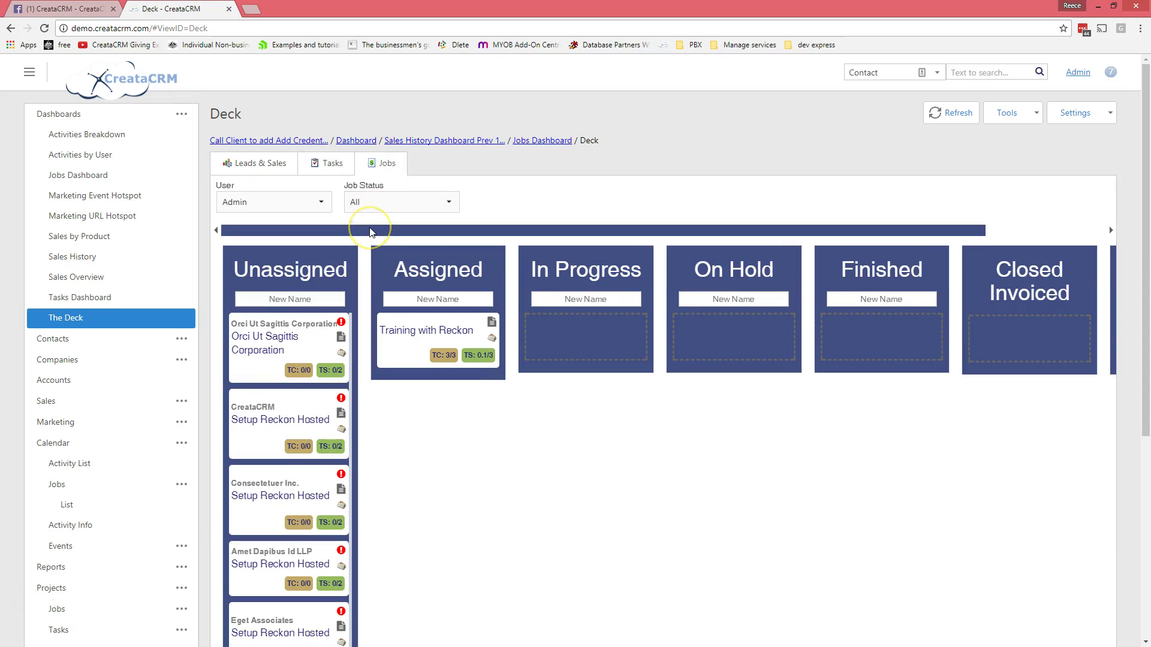
left_click_drag(373, 236, 368, 271)
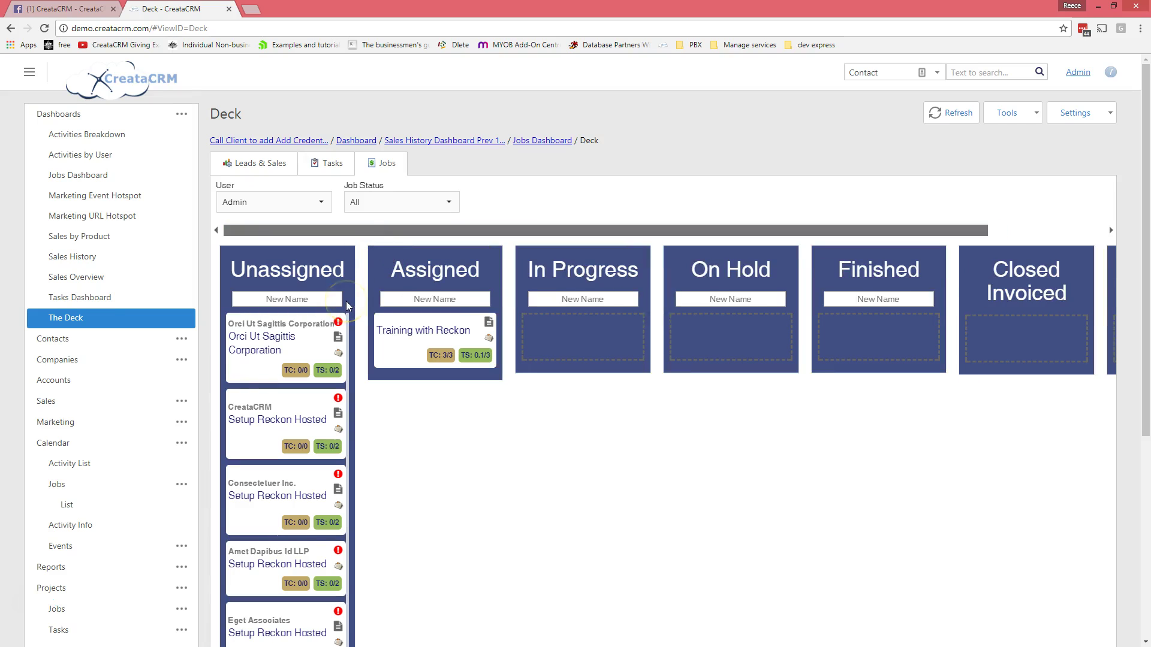
left_click_drag(688, 230, 606, 264)
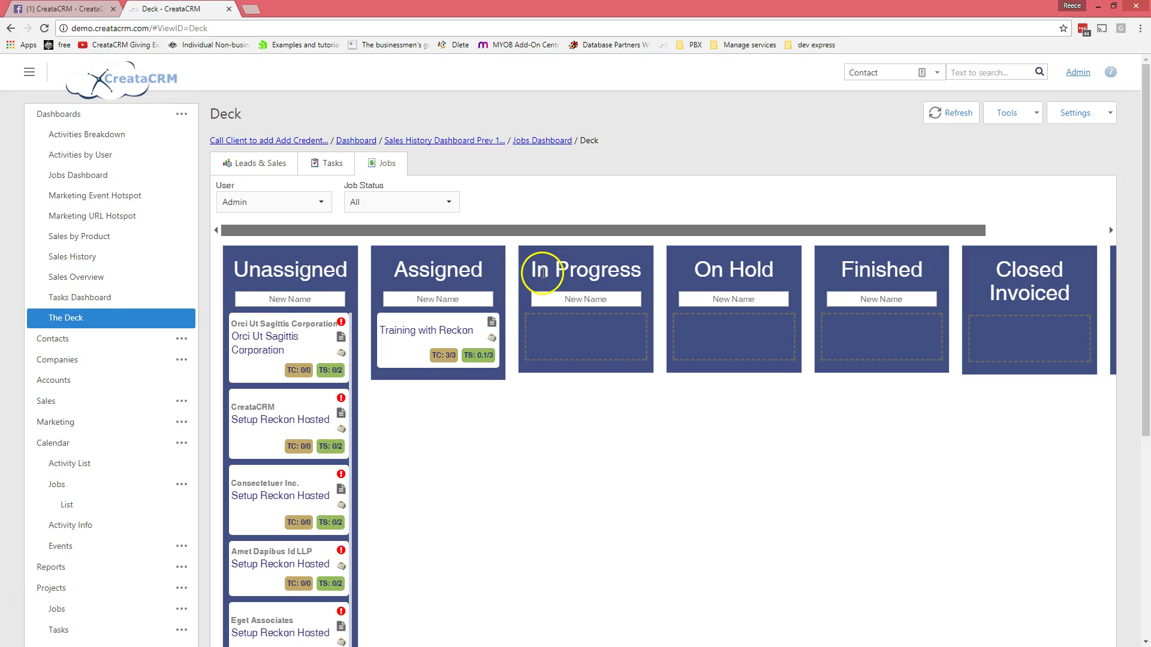
left_click_drag(869, 231, 791, 240)
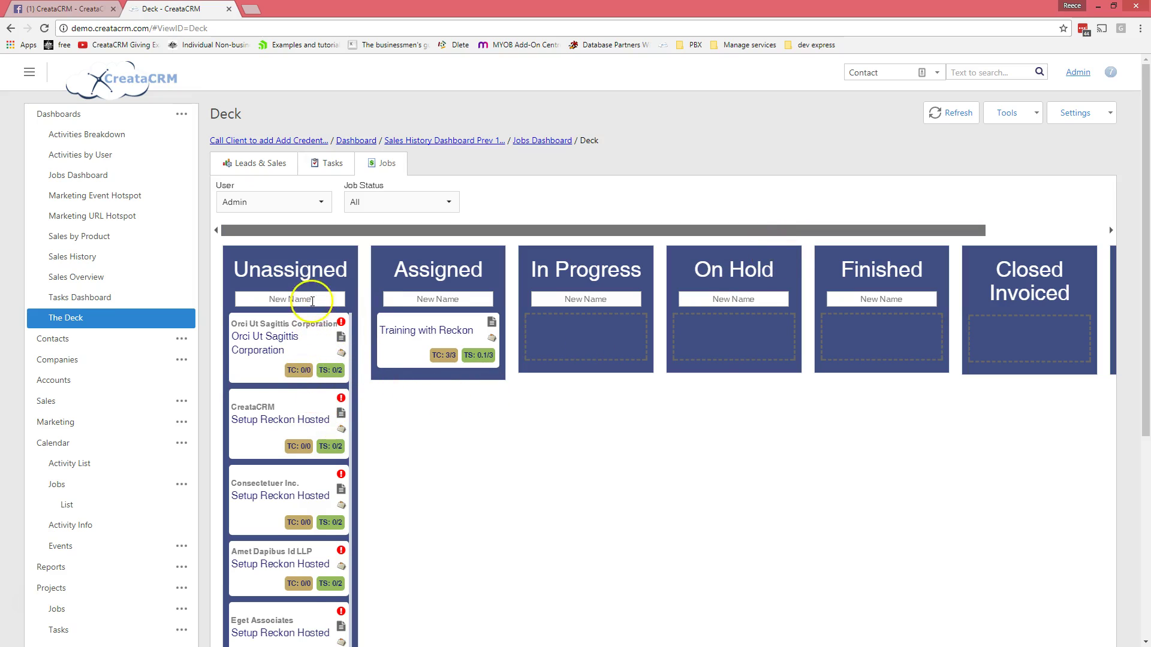
scroll(286, 391, "down", 1)
scroll(287, 388, "up", 1)
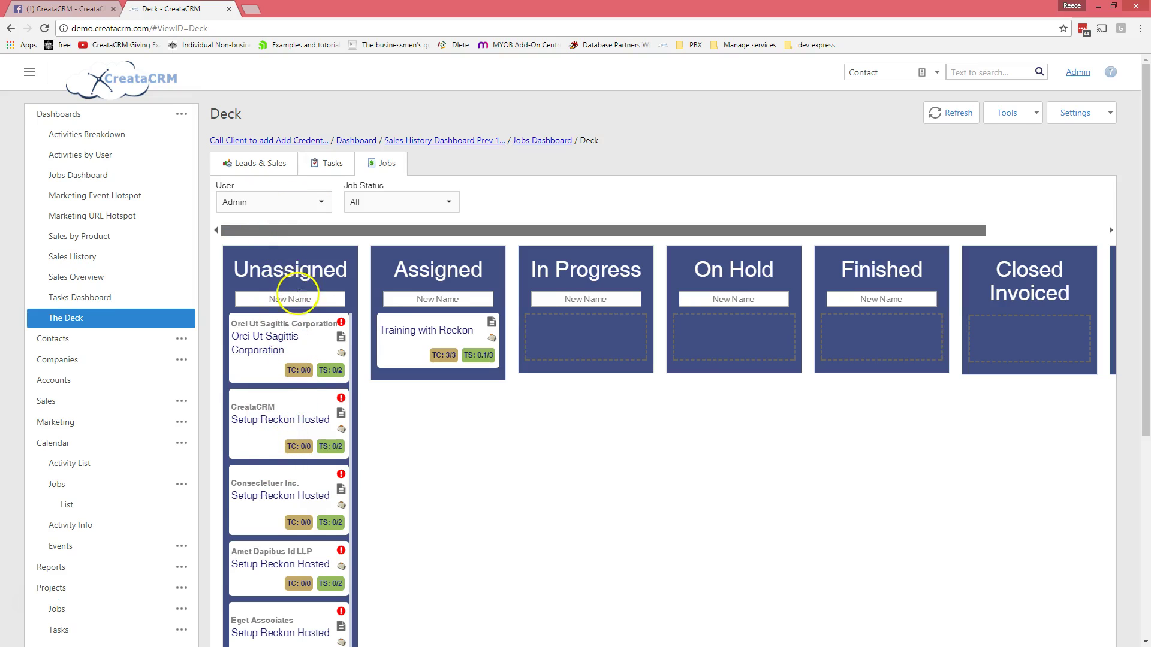
scroll(300, 401, "down", 5)
scroll(299, 406, "up", 5)
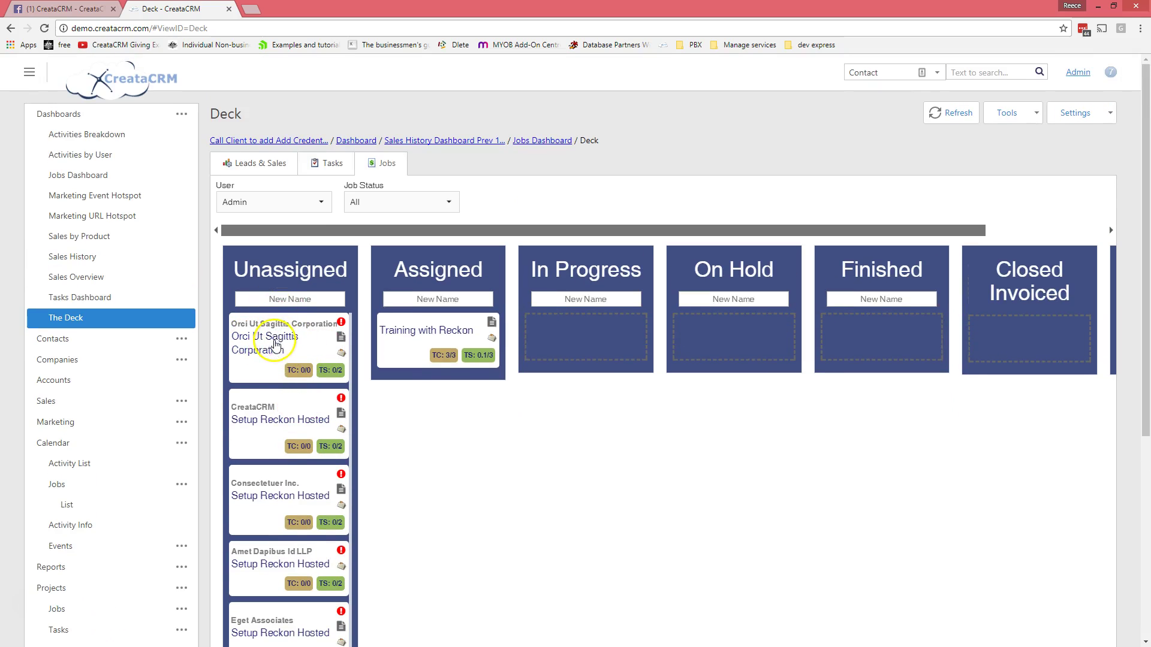
Move the Orci Ut Sagittis Corporation job from Unassigned to Assigned and open its full detail record.
left_click_drag(274, 341, 449, 351)
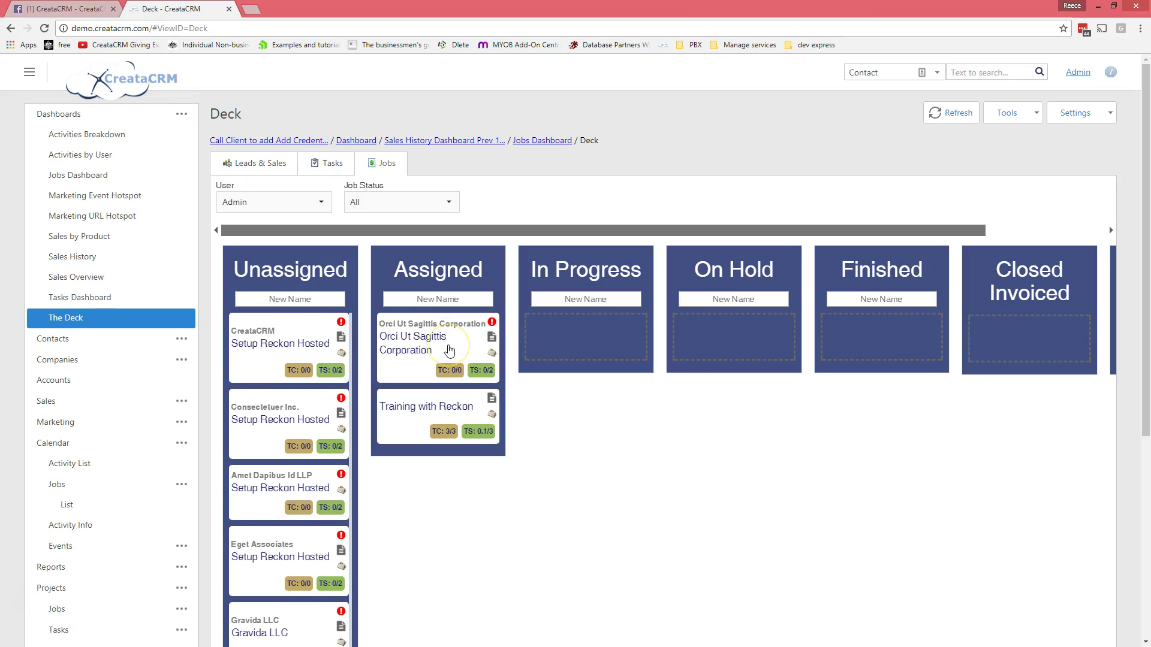
left_click(450, 350)
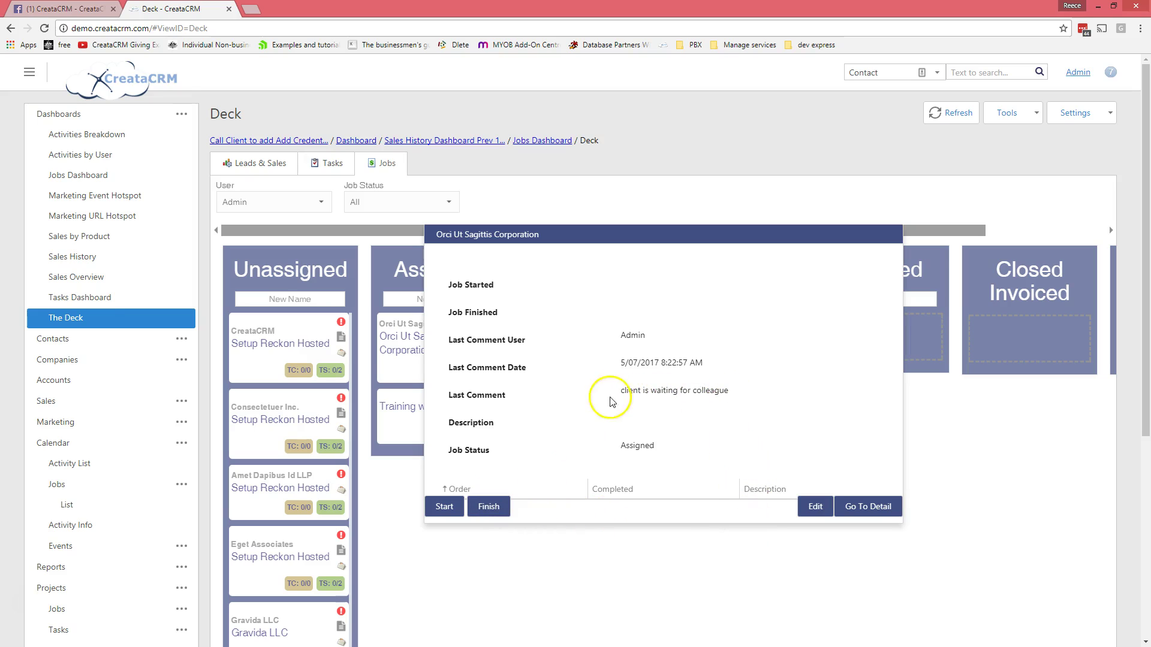
left_click(858, 508)
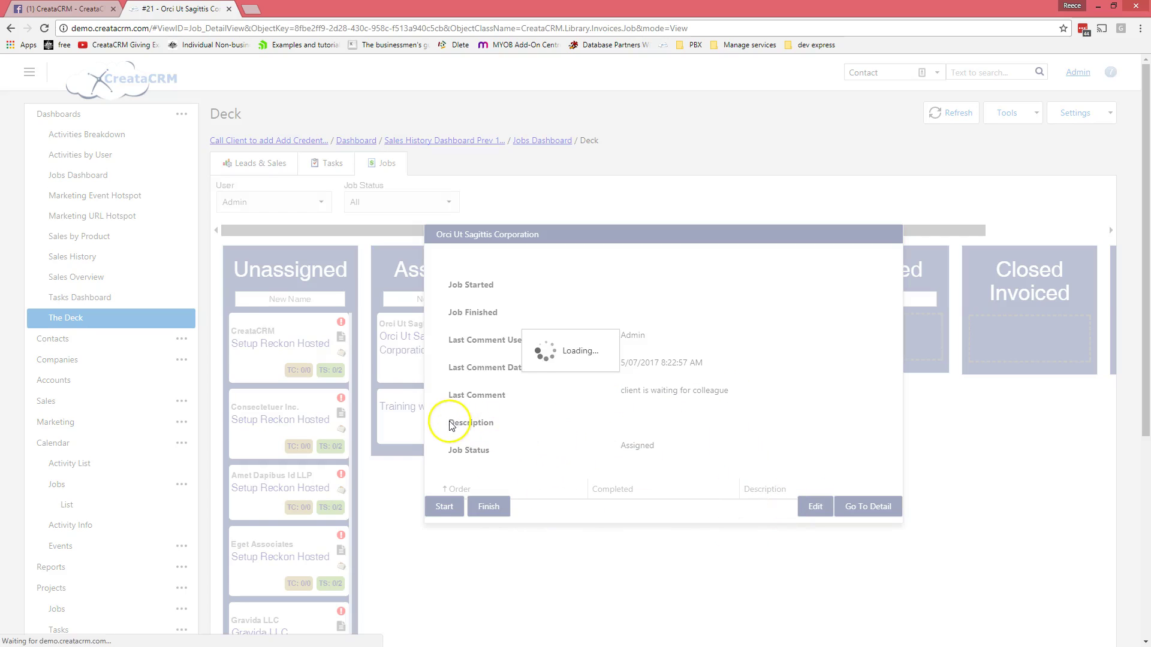
Review the job's comments and its My Tasks and All Tasks lists.
scroll(372, 416, "down", 3)
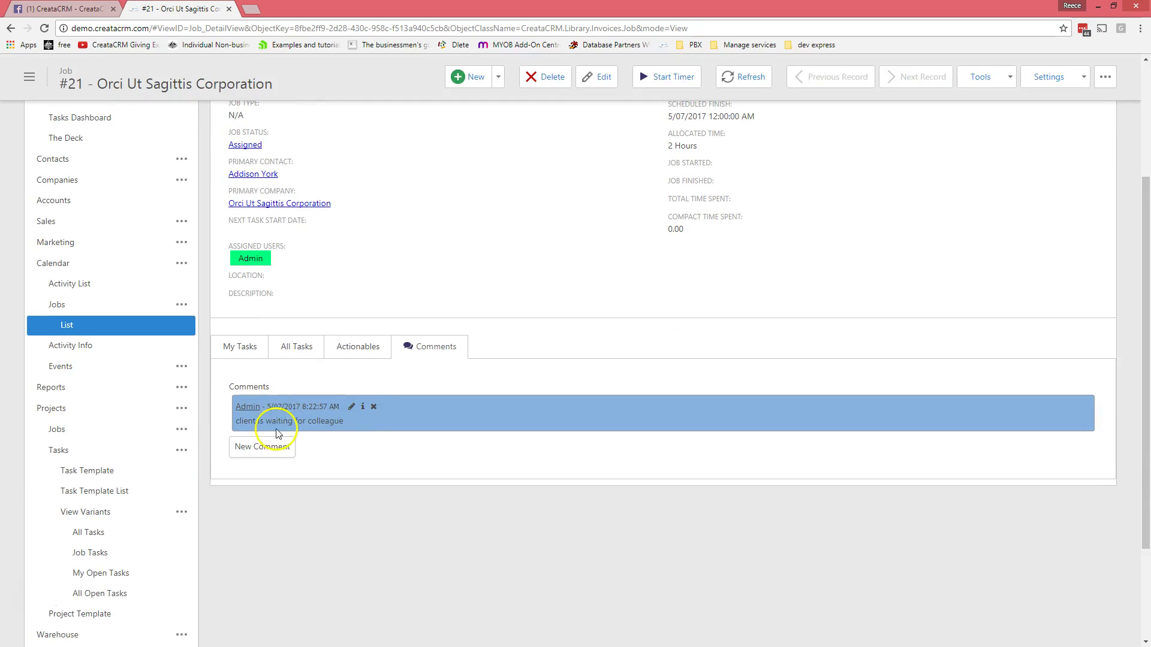
left_click(268, 451)
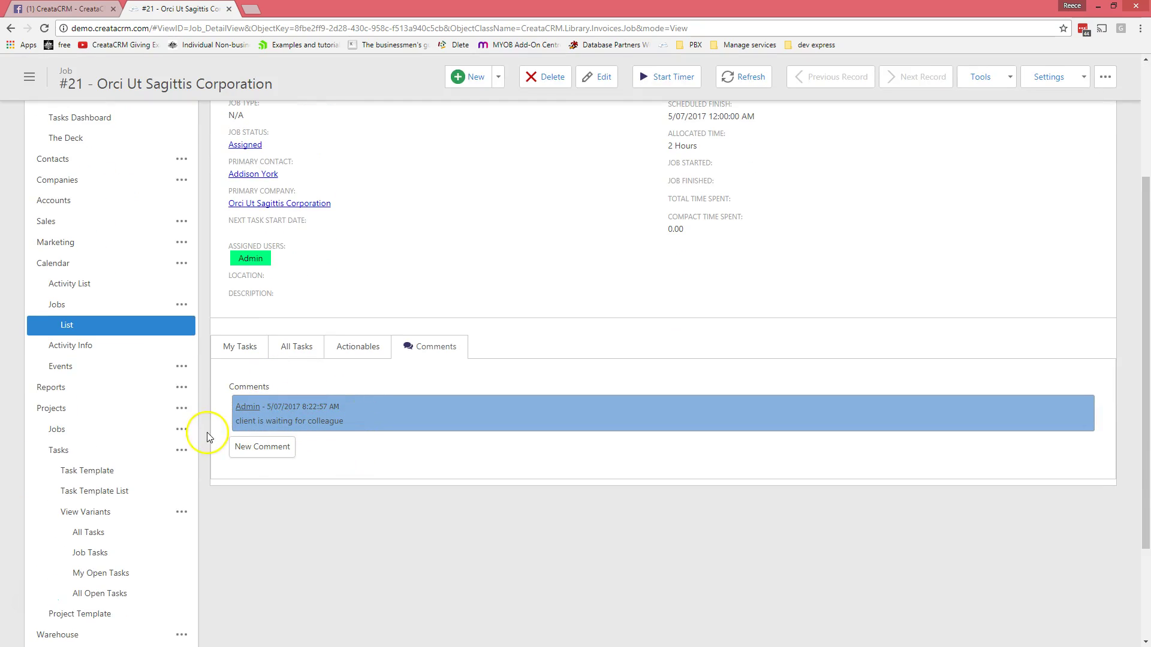
left_click(255, 354)
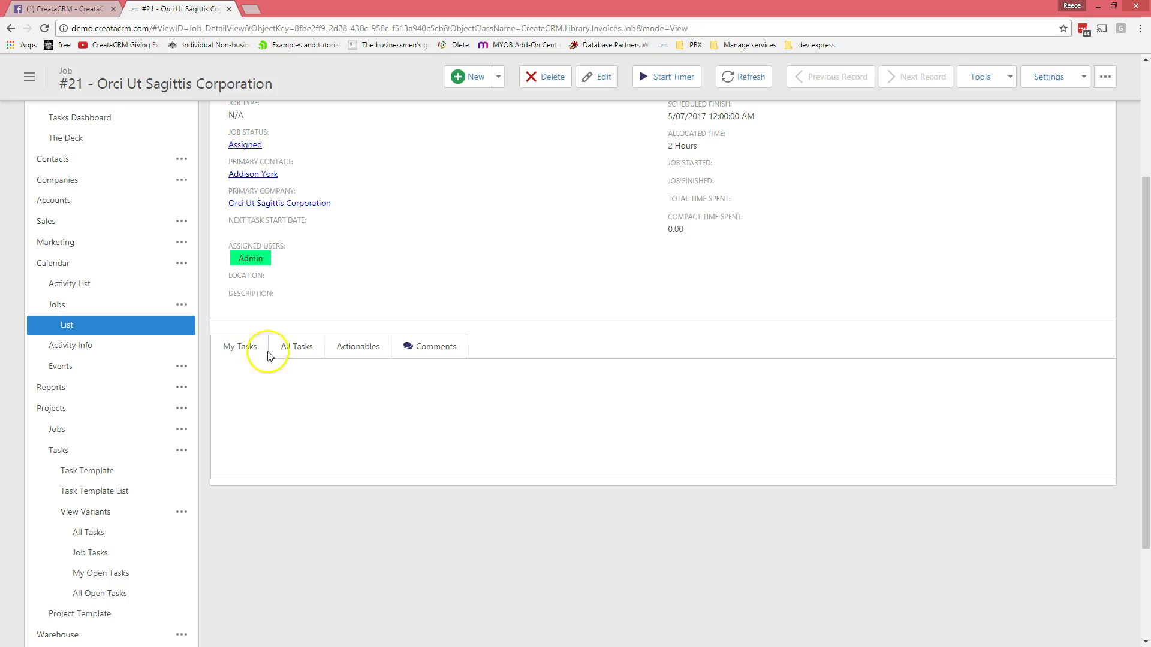
left_click(302, 349)
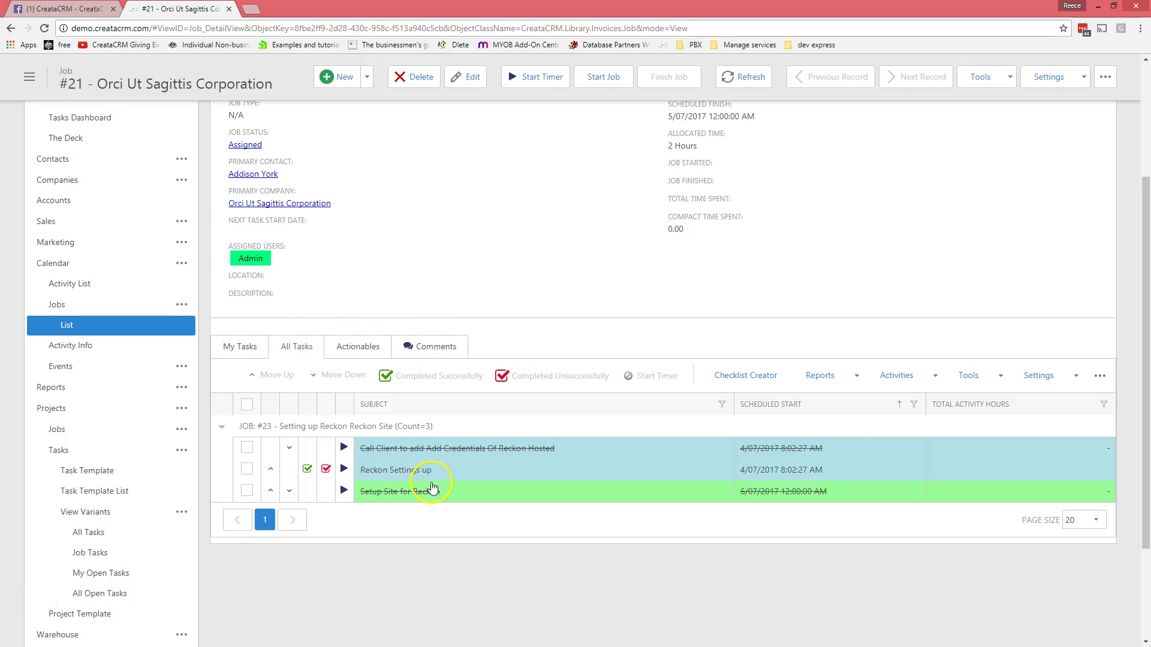
scroll(430, 483, "up", 3)
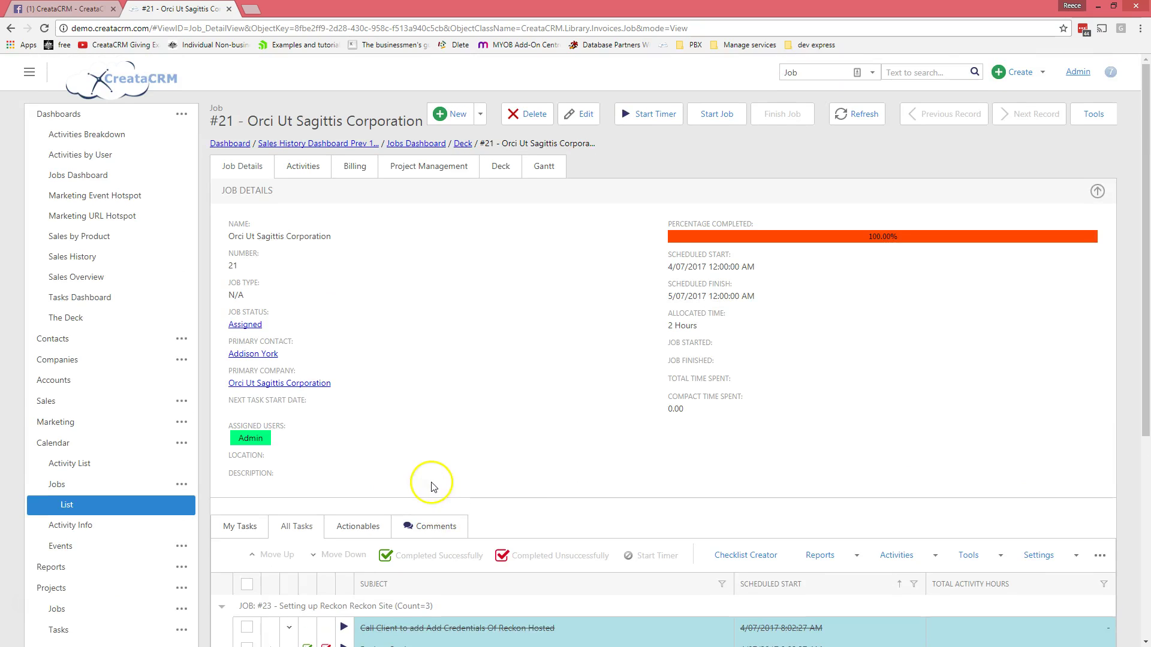
Edit the job to add User to its assigned users, and save and close the record.
left_click(586, 114)
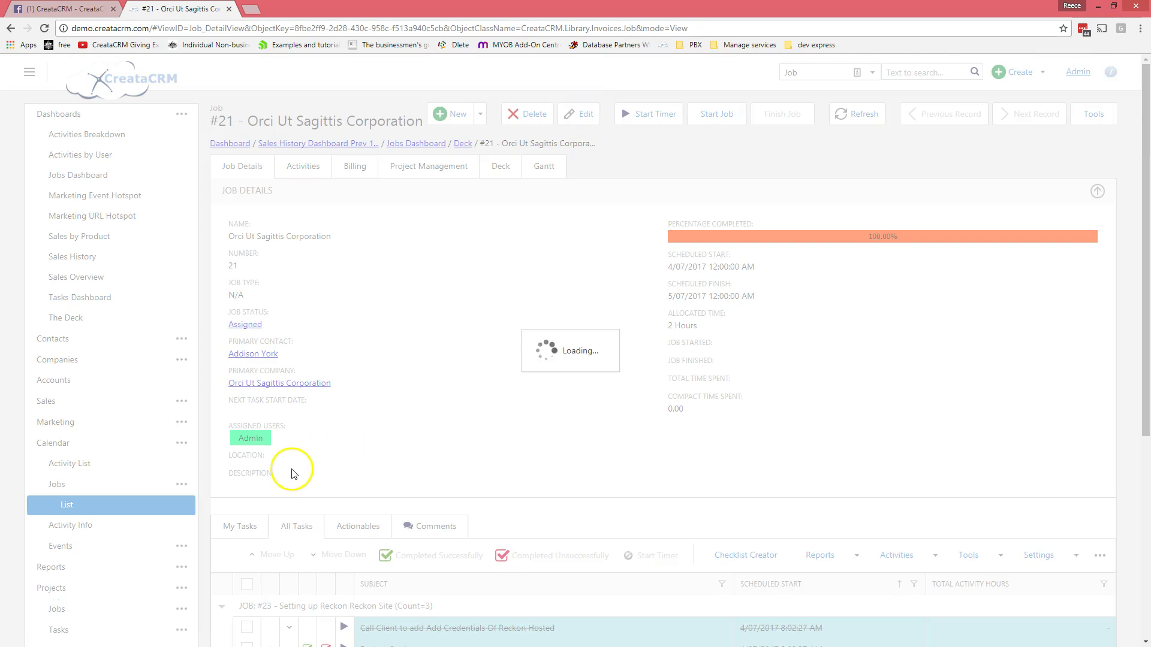
scroll(305, 455, "down", 1)
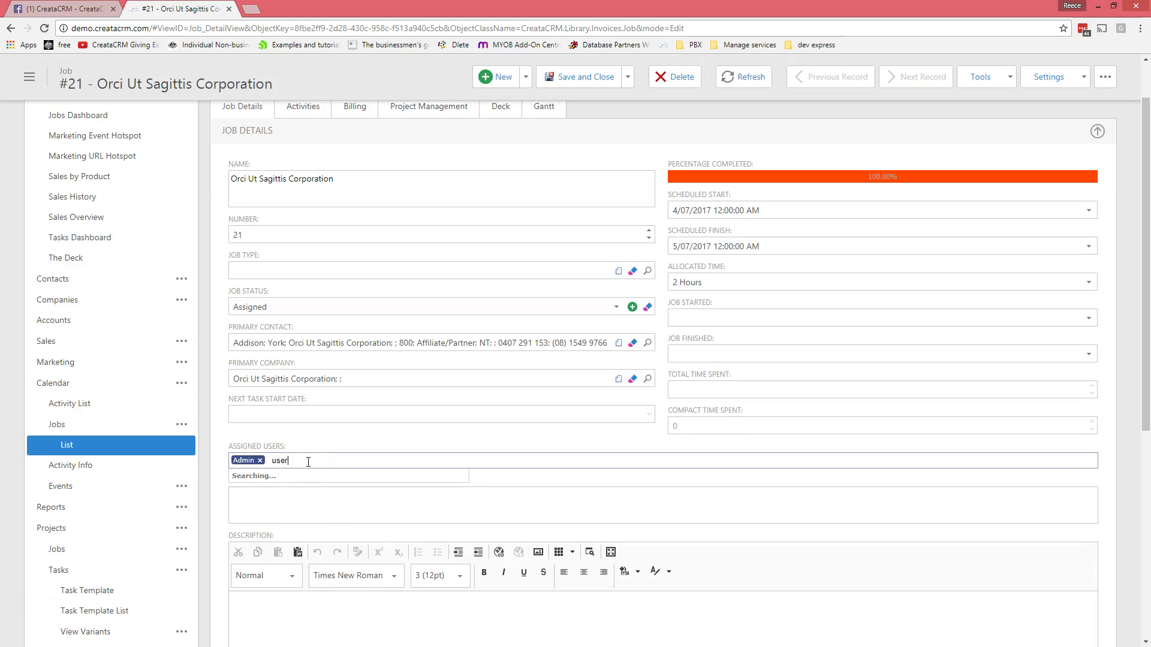
left_click(309, 475)
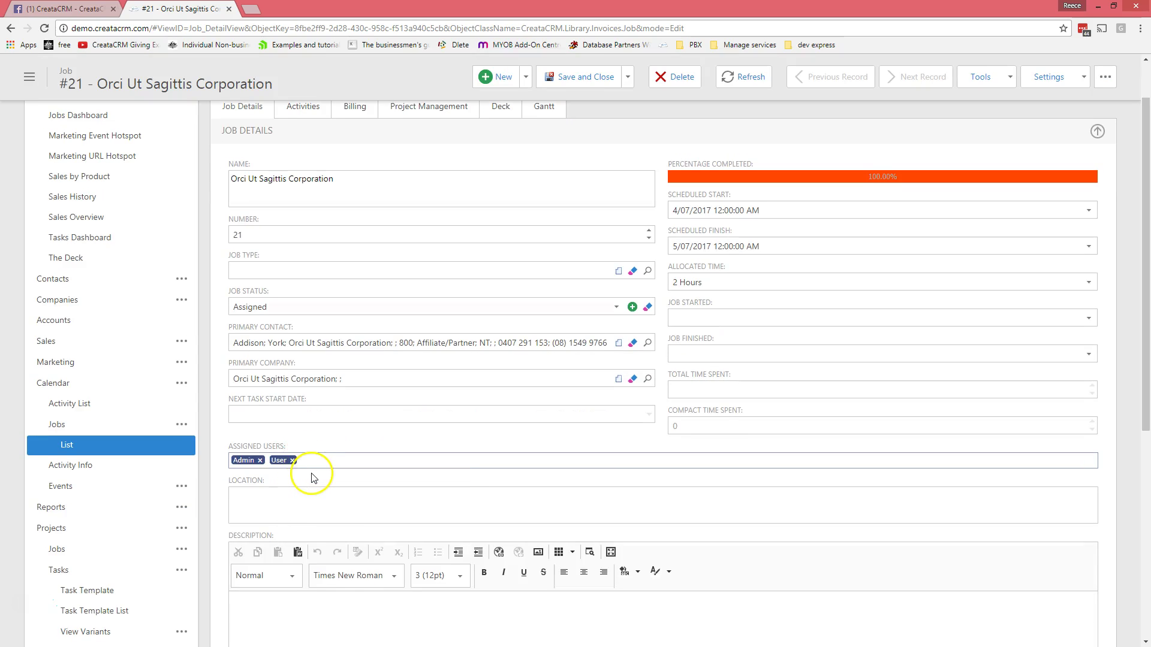
scroll(488, 240, "up", 1)
left_click(599, 115)
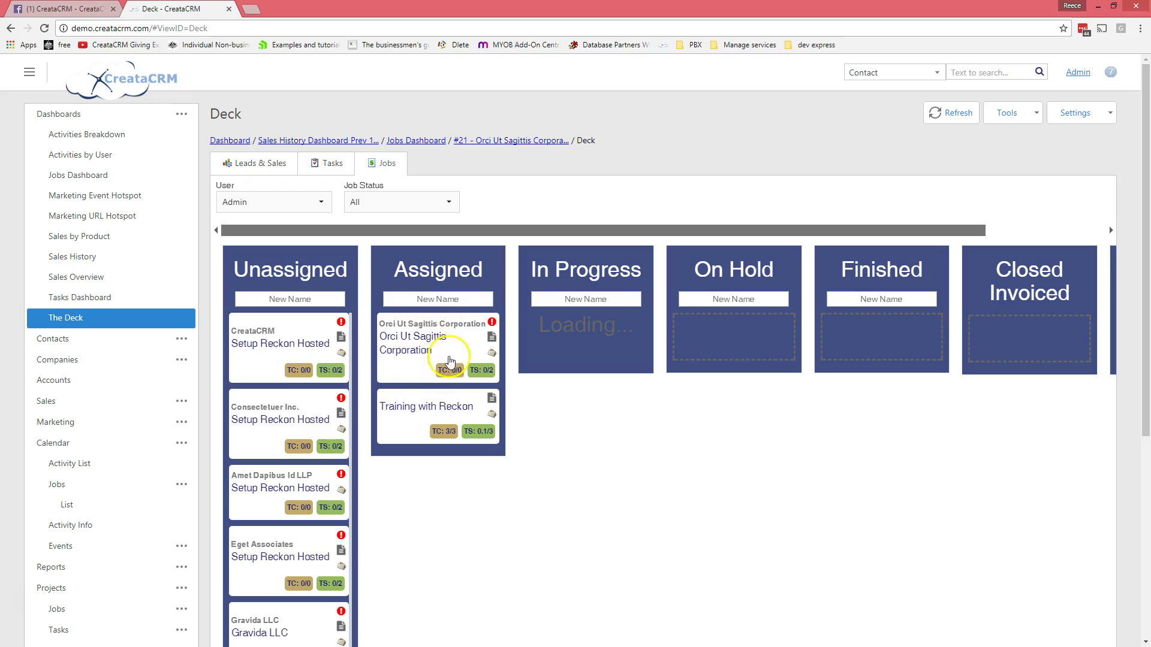
Filter the Jobs board to show only the jobs assigned to User.
left_click(318, 204)
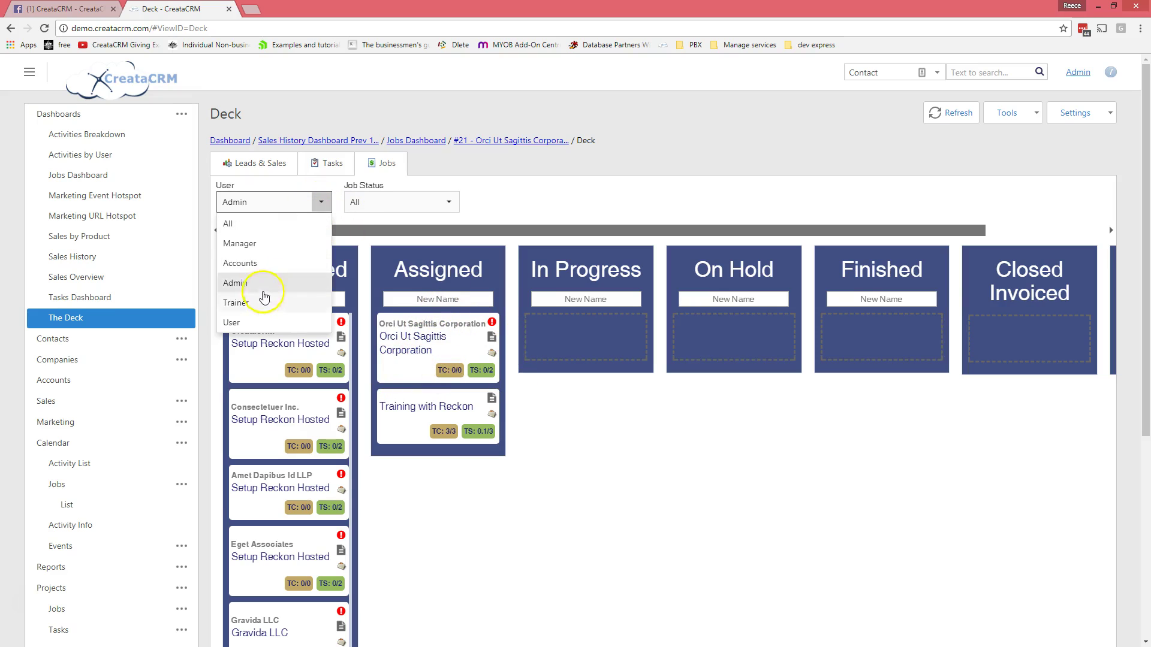
left_click(251, 325)
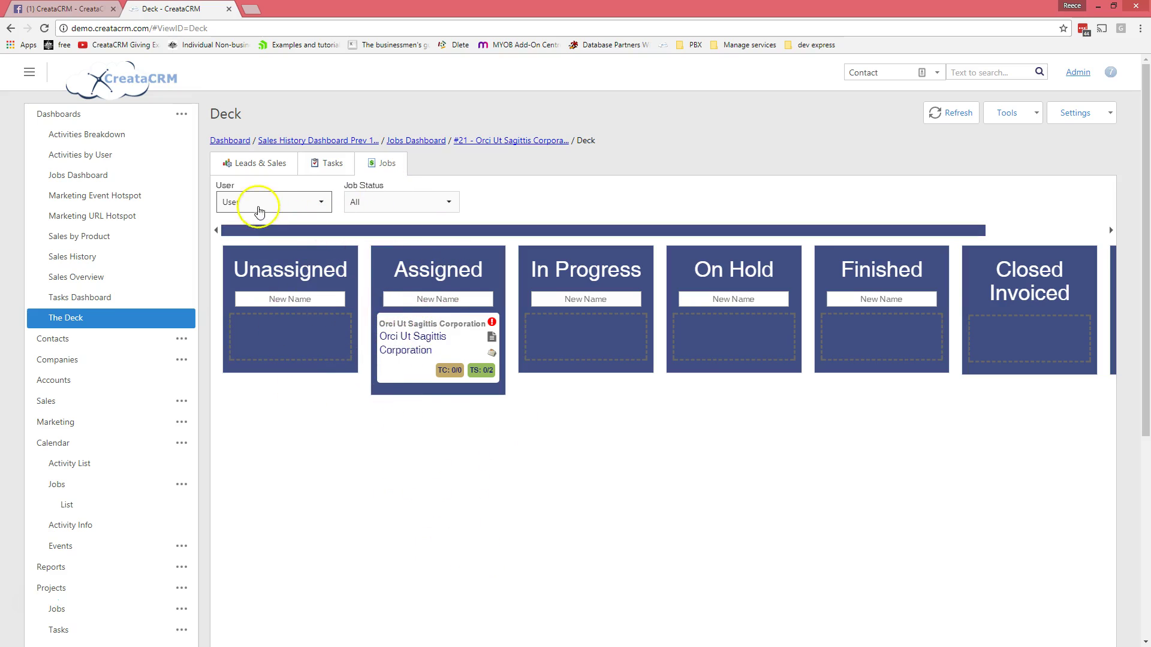
left_click_drag(426, 236, 367, 241)
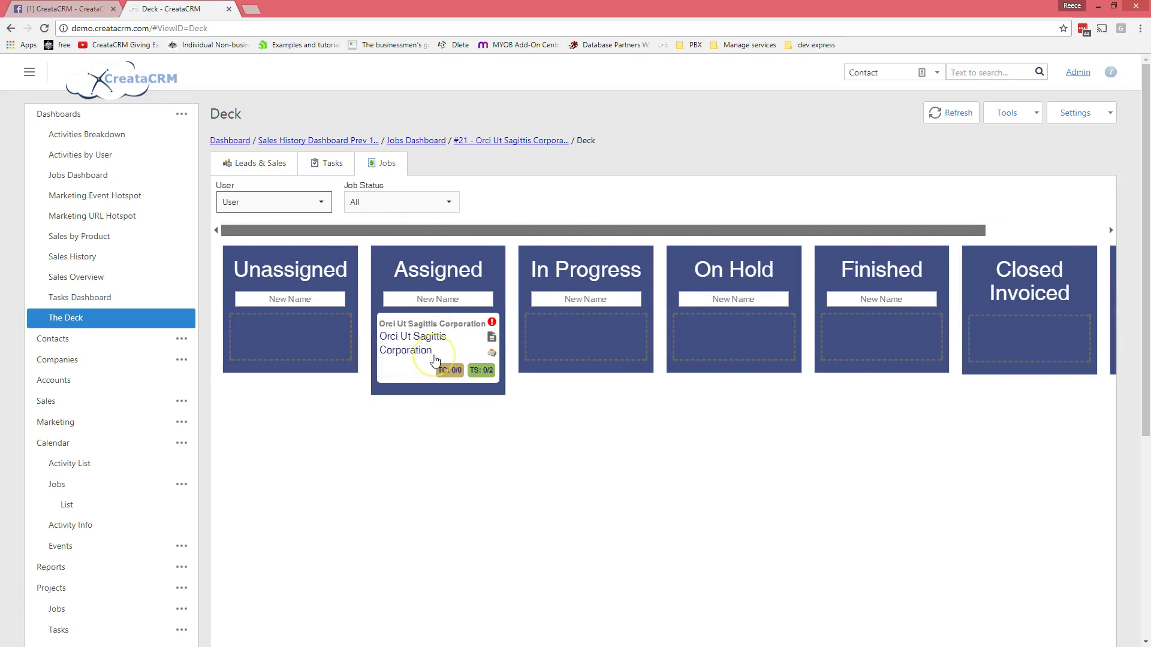
Open the project linked to the Orci Ut Sagittis Corporation job card, view its Gantt chart, and return to the Deck.
left_click(491, 355)
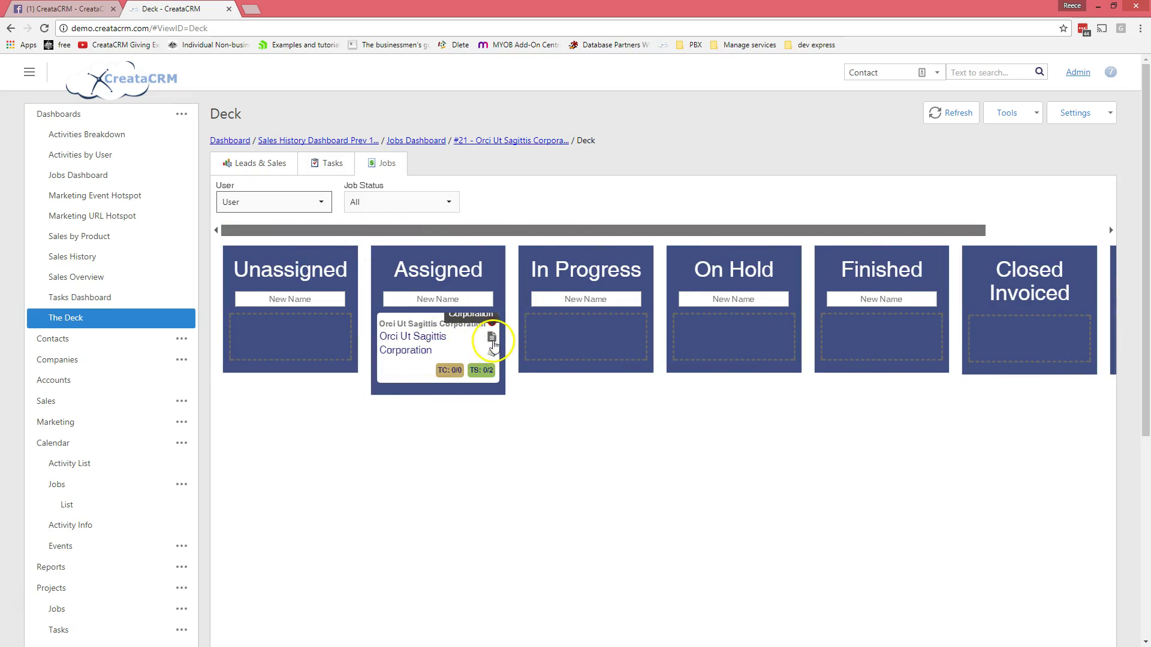
left_click(491, 357)
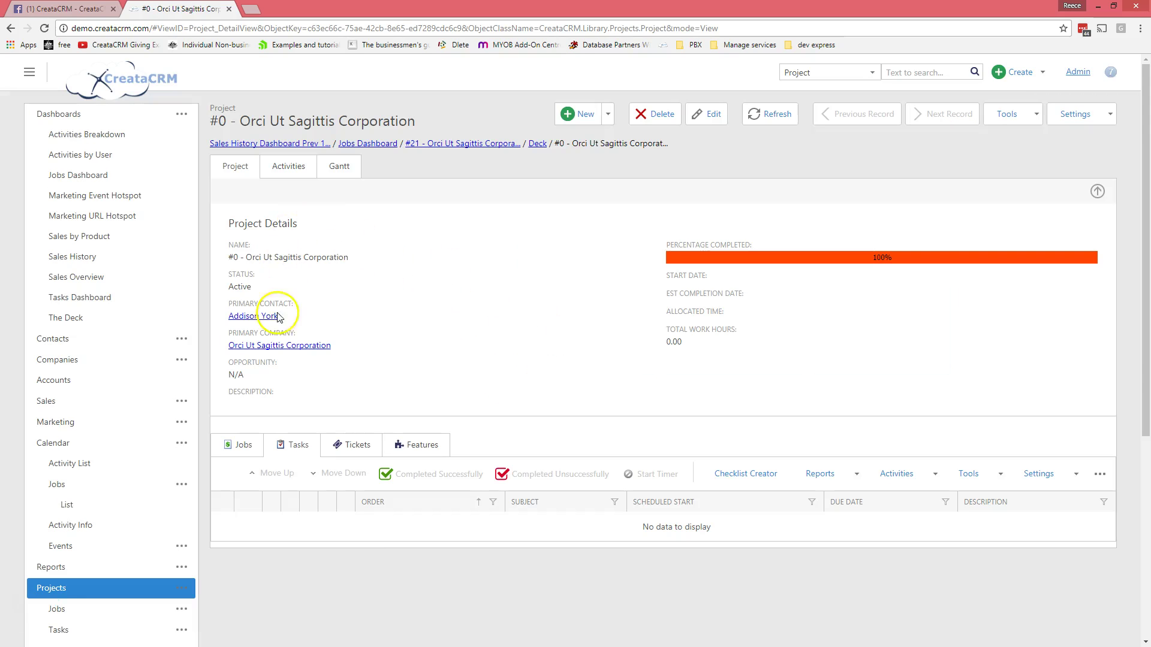
left_click(341, 172)
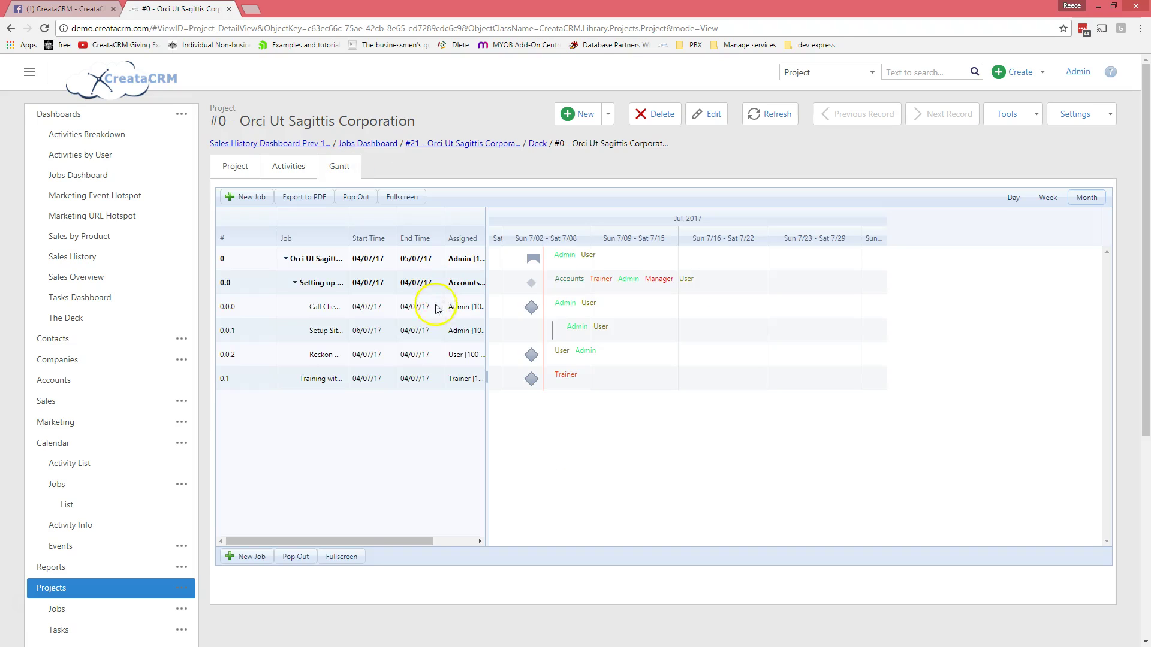
left_click(235, 168)
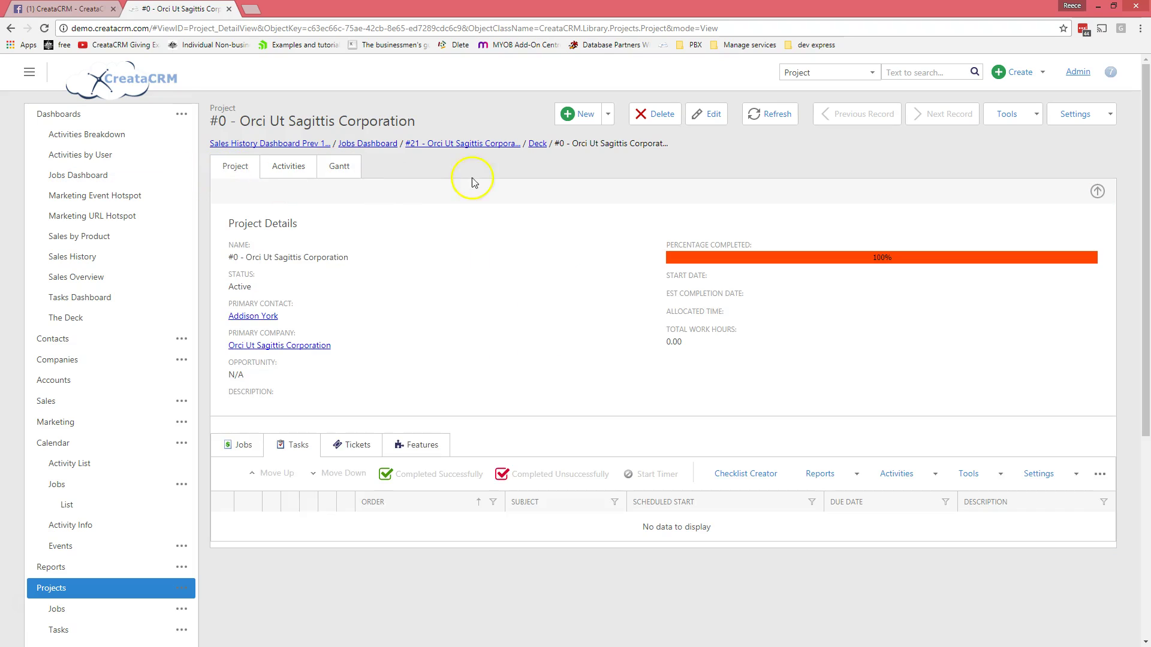
left_click(536, 145)
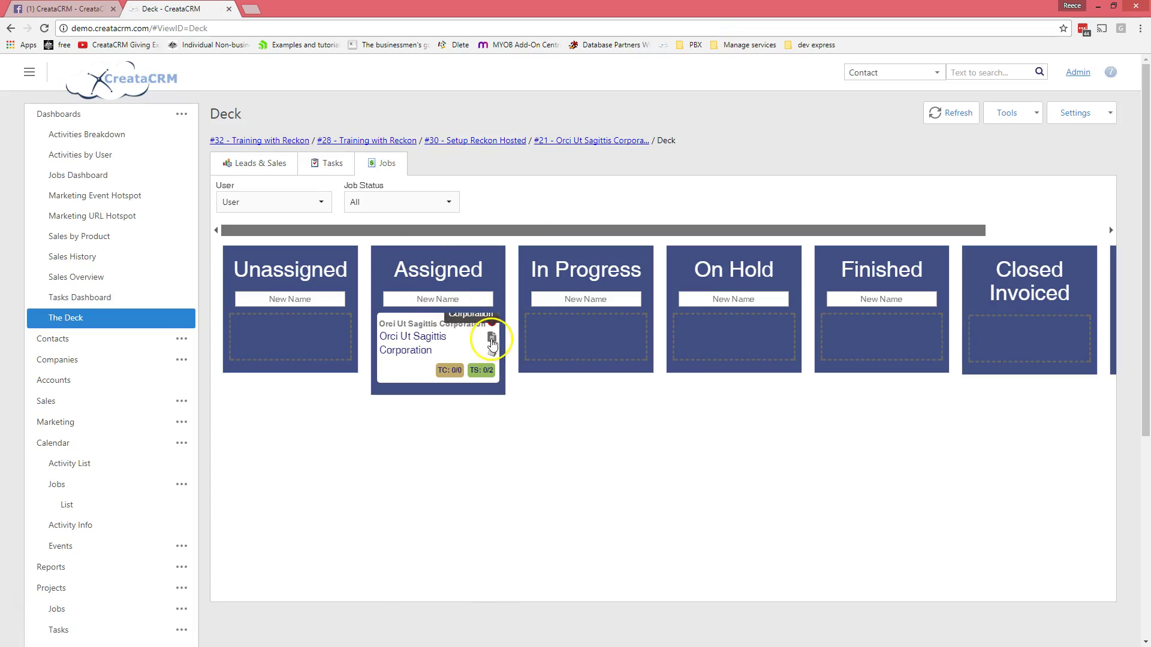
Check the last comment in the Orci Ut Sagittis Corporation job's preview and open its full detail record.
left_click(412, 339)
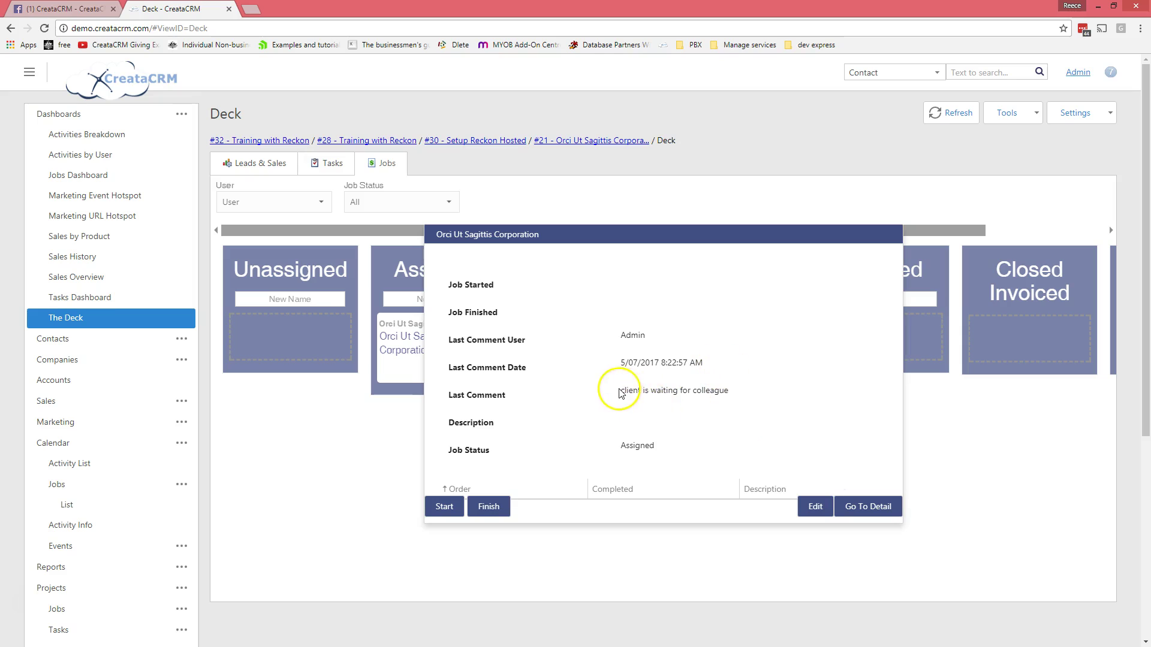
left_click_drag(621, 392, 726, 393)
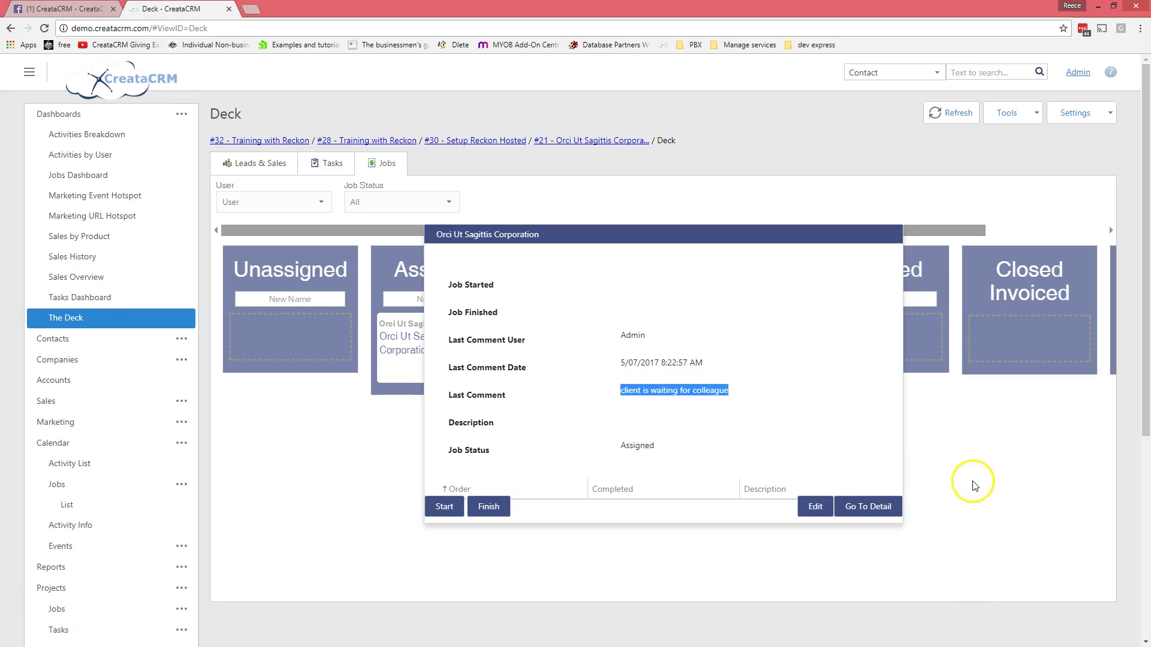
left_click(974, 486)
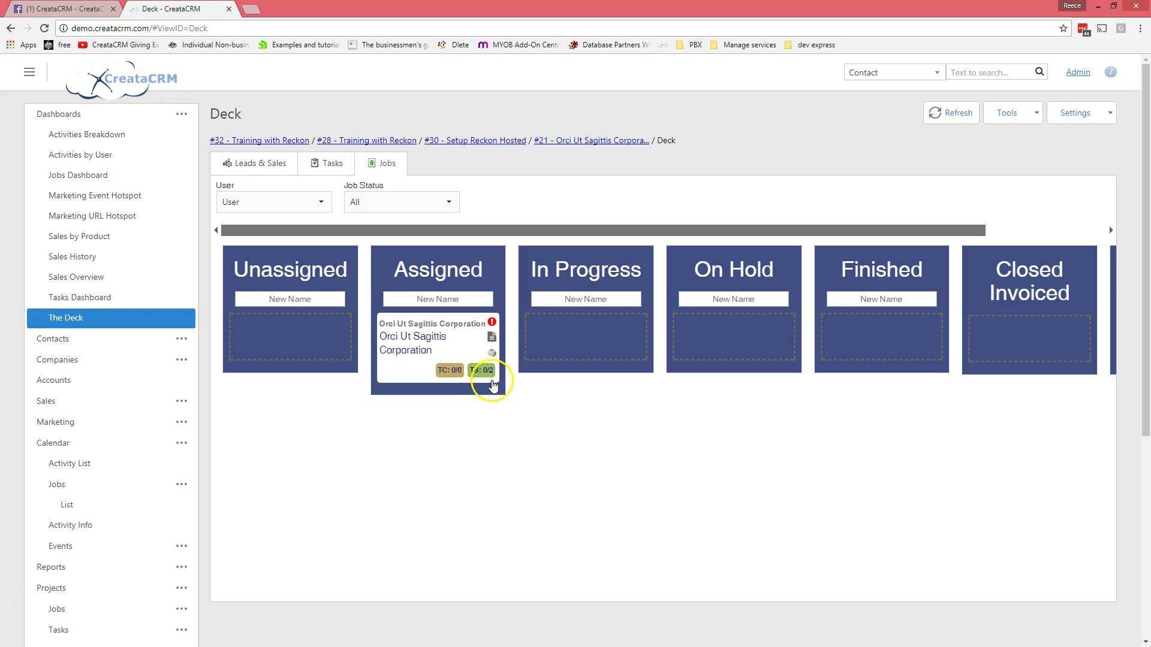
left_click(457, 353)
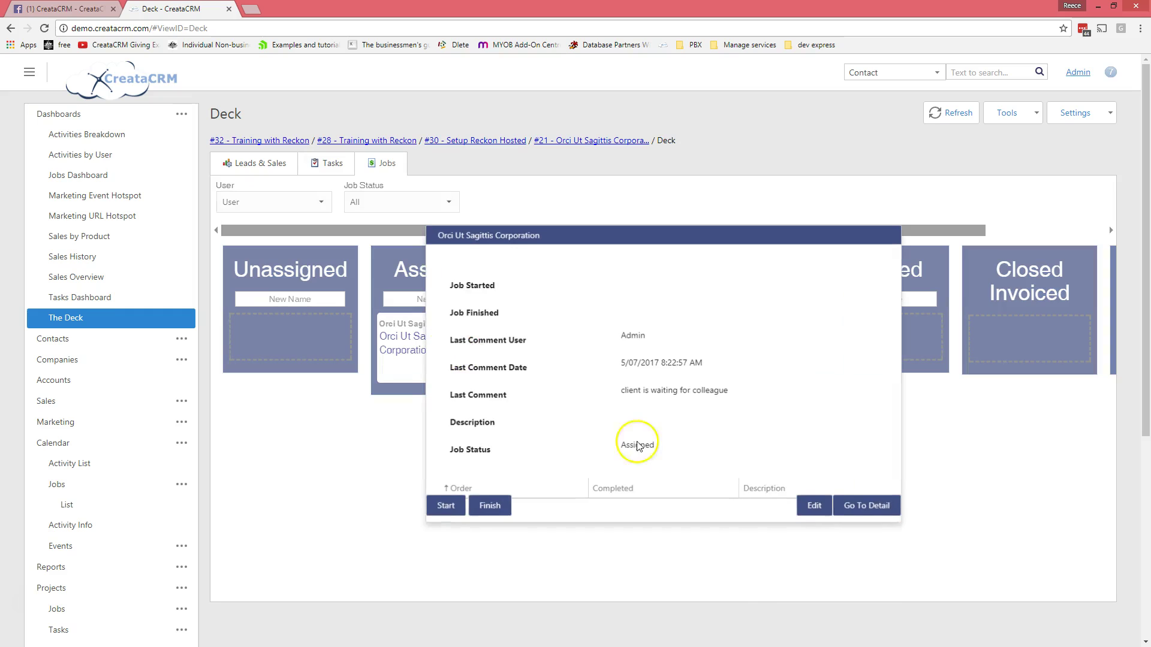
left_click(870, 507)
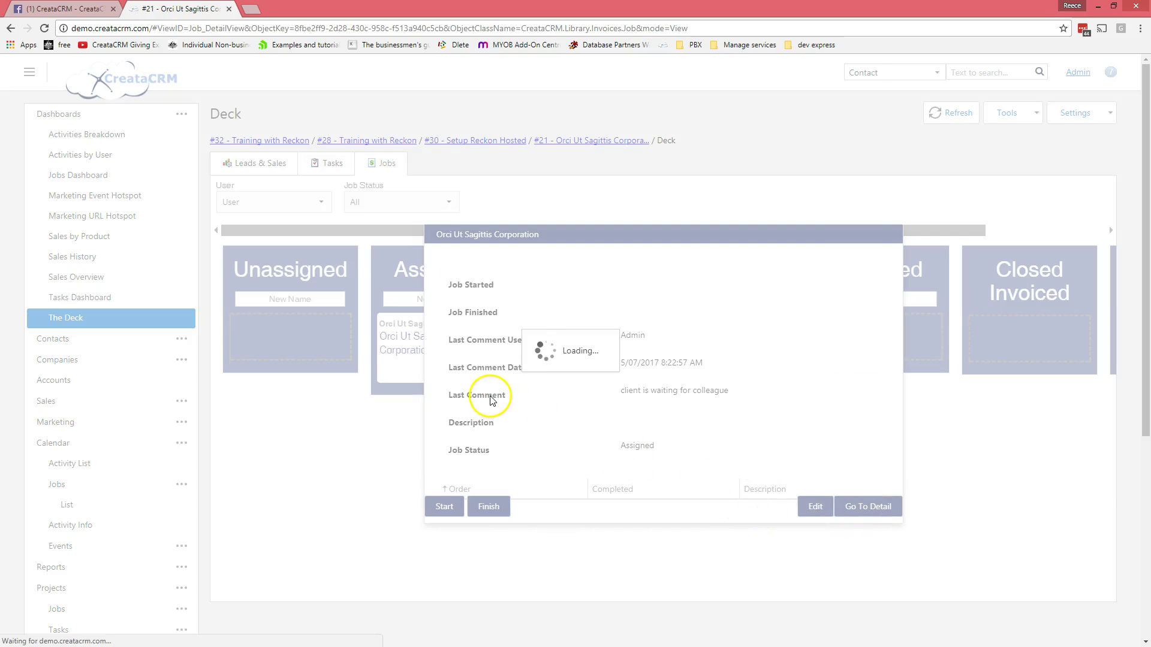
Review all tasks listed on the Orci Ut Sagittis Corporation job record.
scroll(412, 432, "down", 2)
left_click(298, 408)
scroll(367, 473, "down", 3)
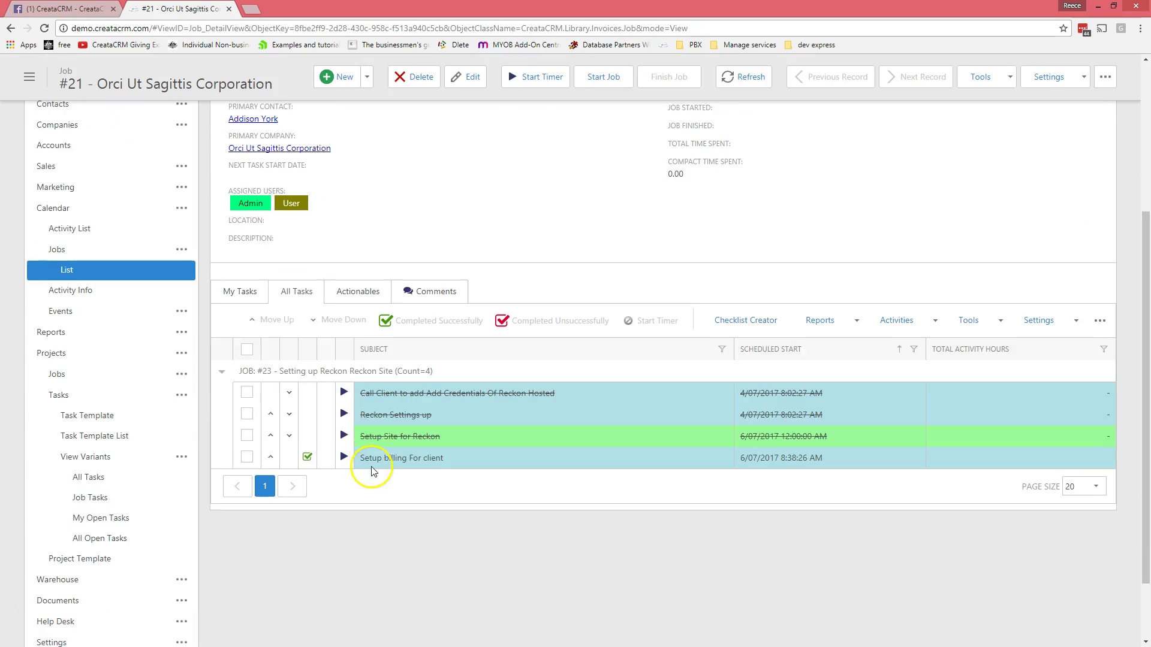
scroll(378, 472, "up", 5)
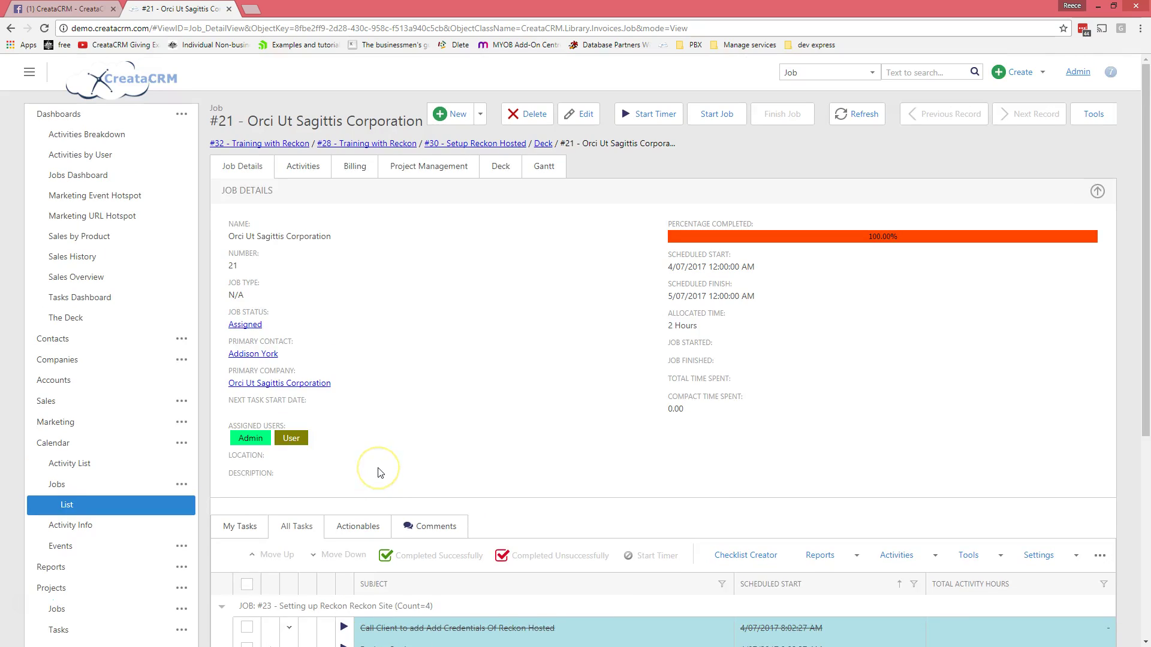
Check the job's project management details and Gantt chart, and return to its job details.
left_click(444, 172)
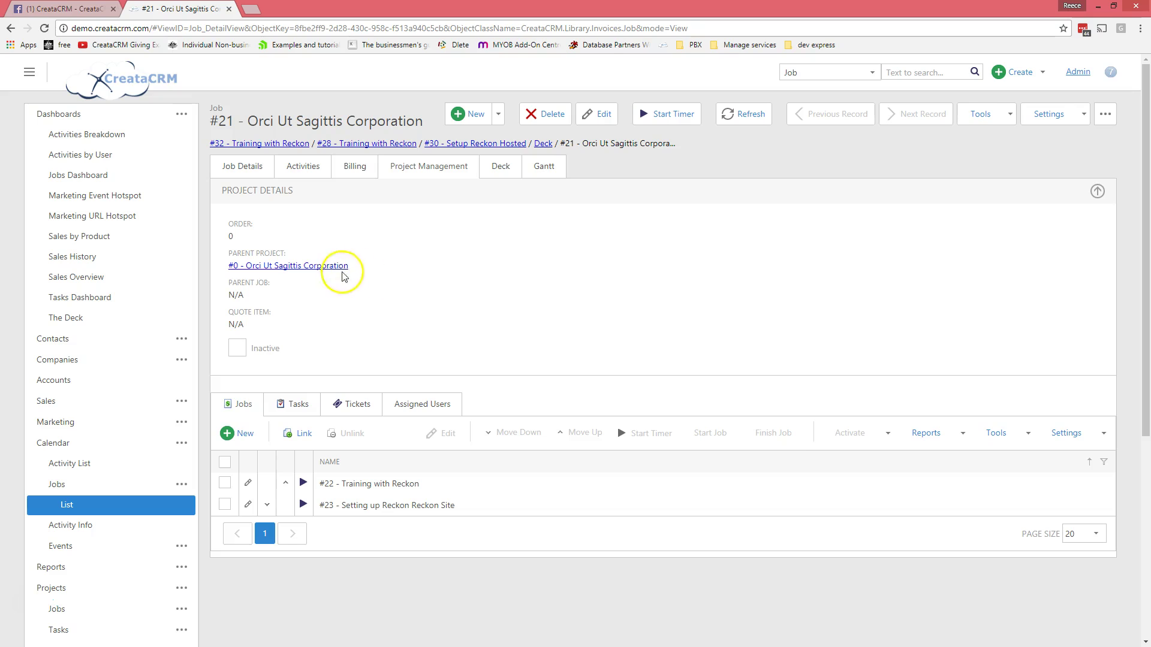
left_click(541, 170)
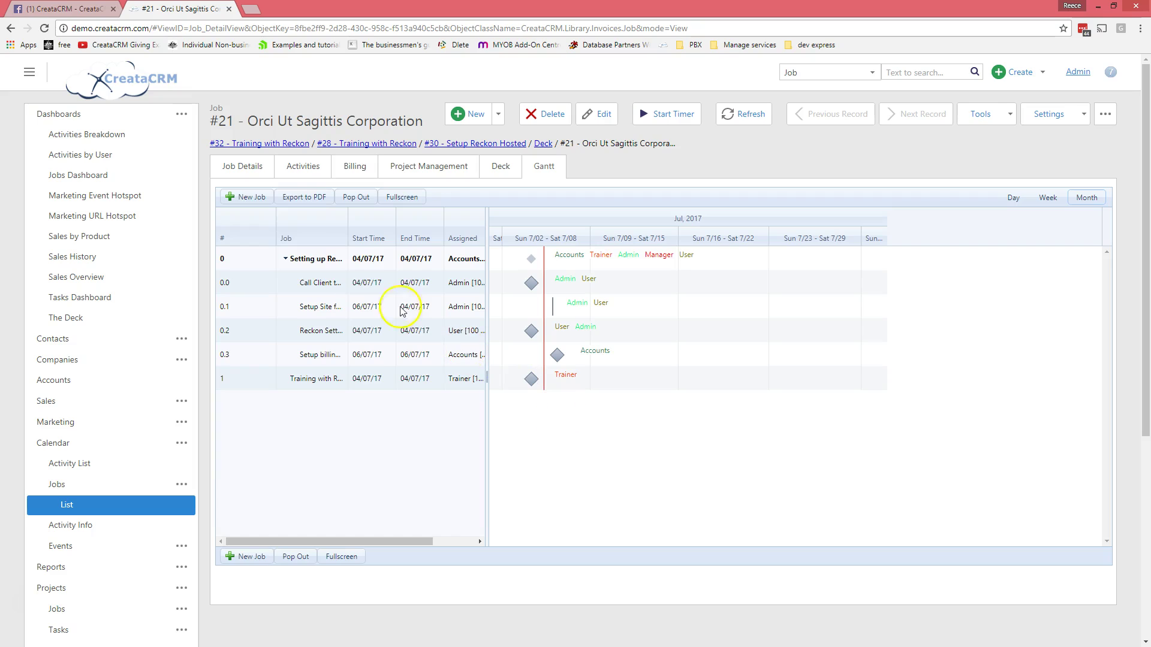
left_click(267, 173)
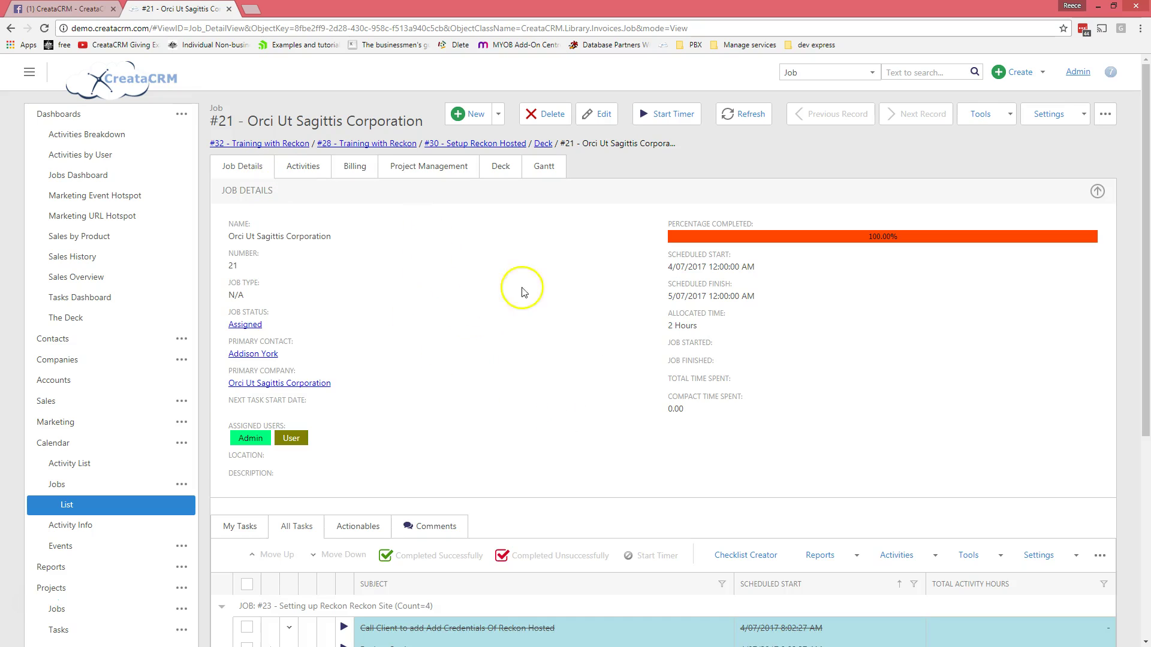
scroll(440, 358, "down", 3)
scroll(436, 327, "up", 3)
scroll(373, 372, "down", 3)
scroll(388, 450, "up", 3)
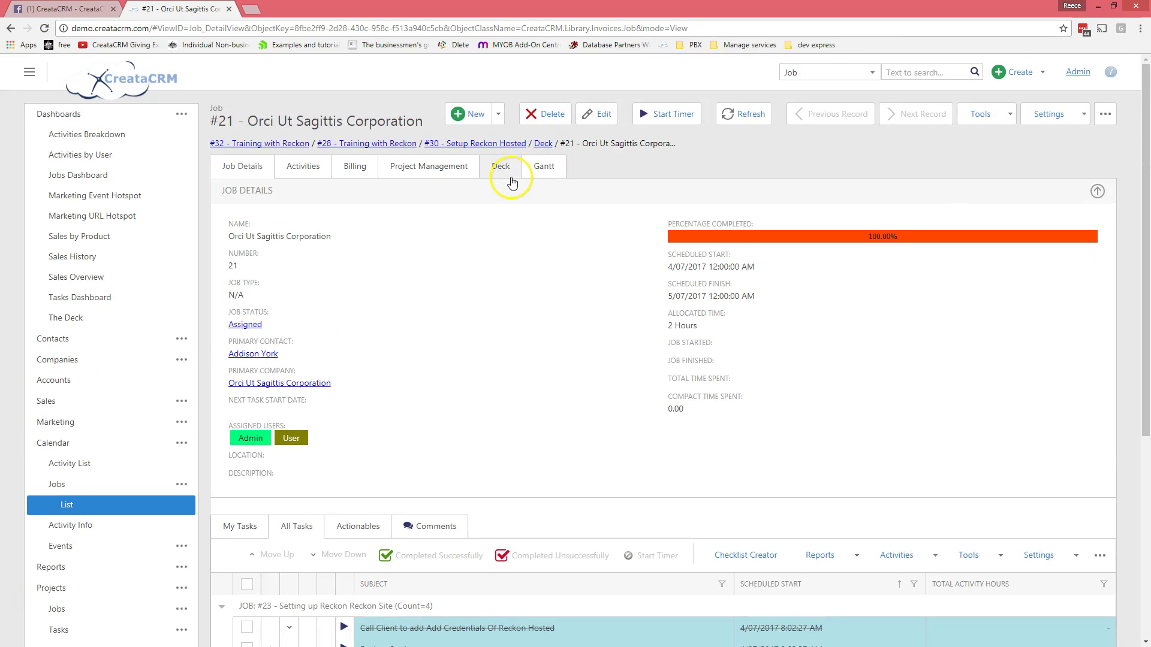
Return to the Deck's Jobs board and move the Orci Ut Sagittis Corporation job from Assigned to Finished.
left_click(512, 172)
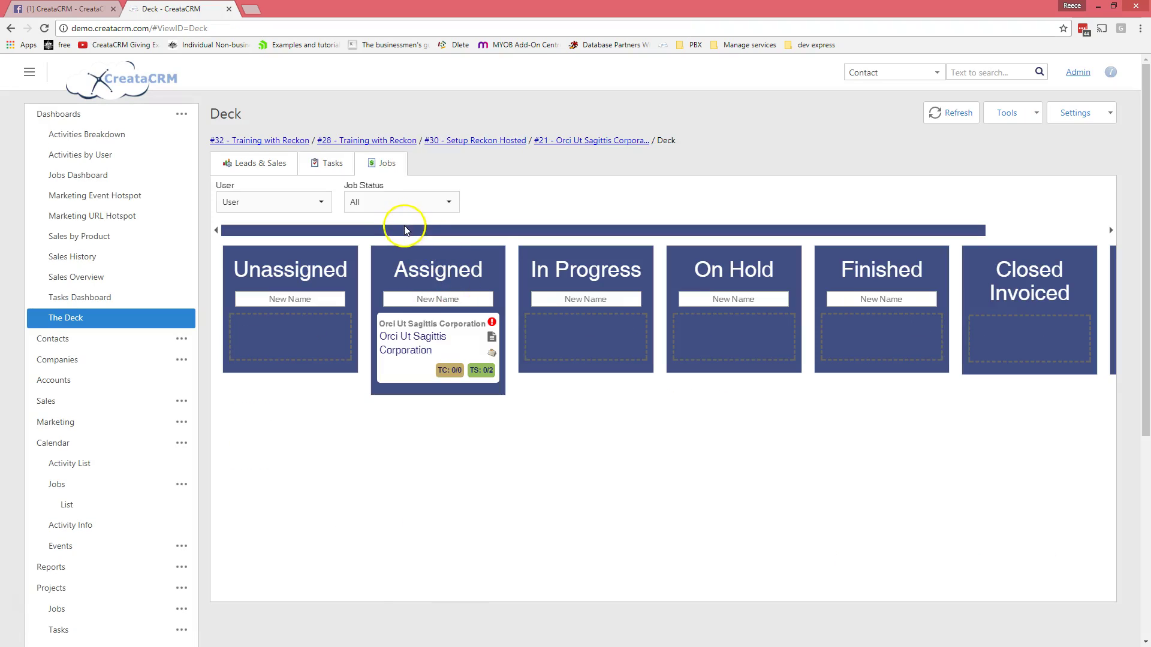
left_click_drag(419, 338, 830, 336)
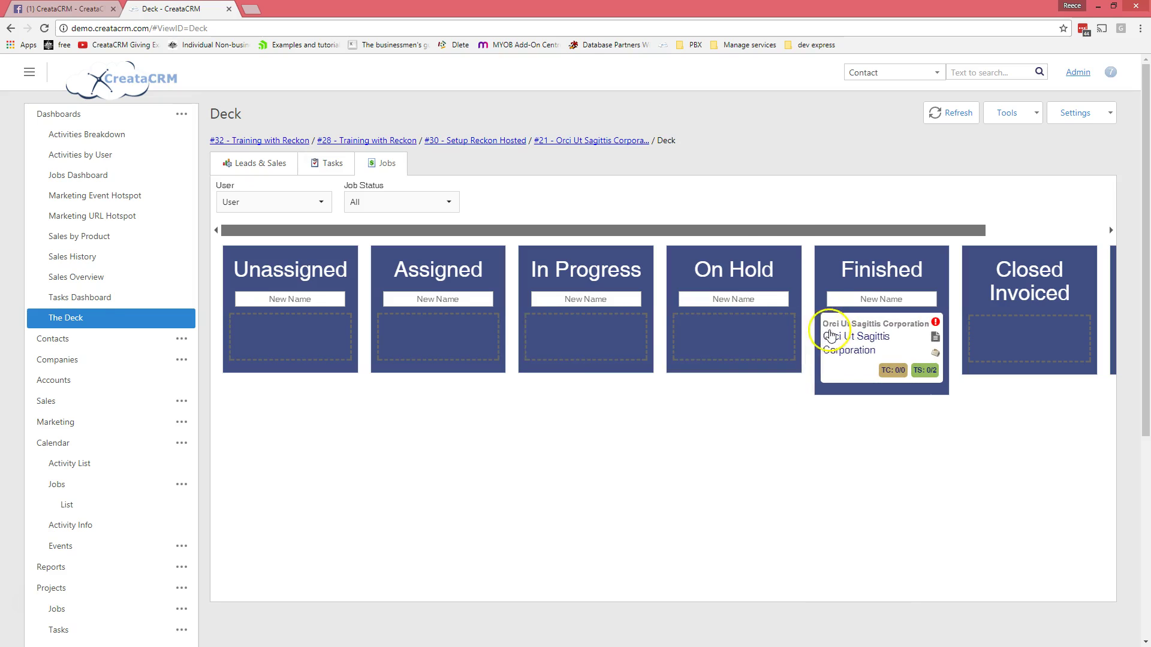
left_click_drag(778, 231, 857, 230)
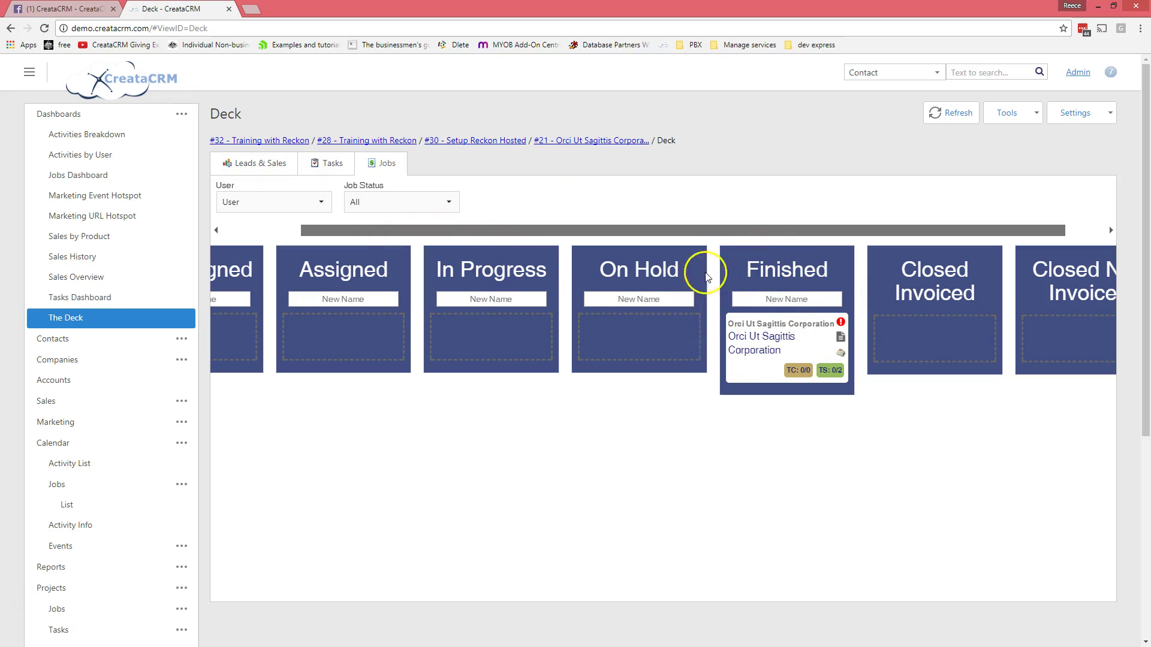
Filter the Jobs board by the Finished, Started and Closed job statuses in turn, and reset the filter to All.
left_click(450, 203)
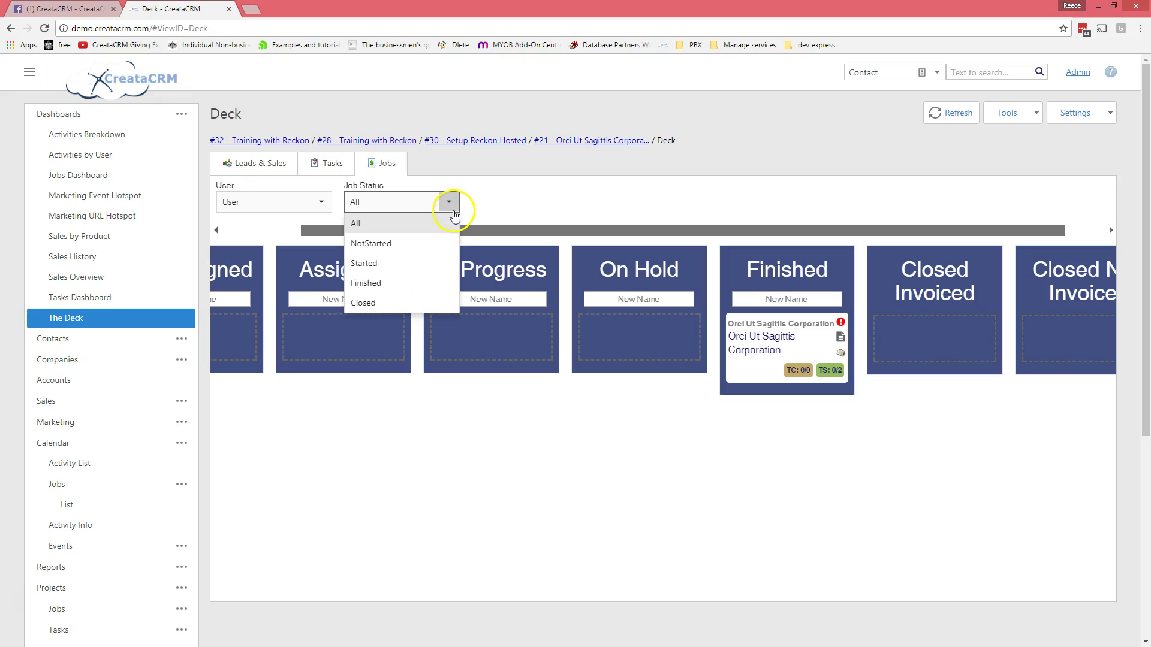
left_click(387, 284)
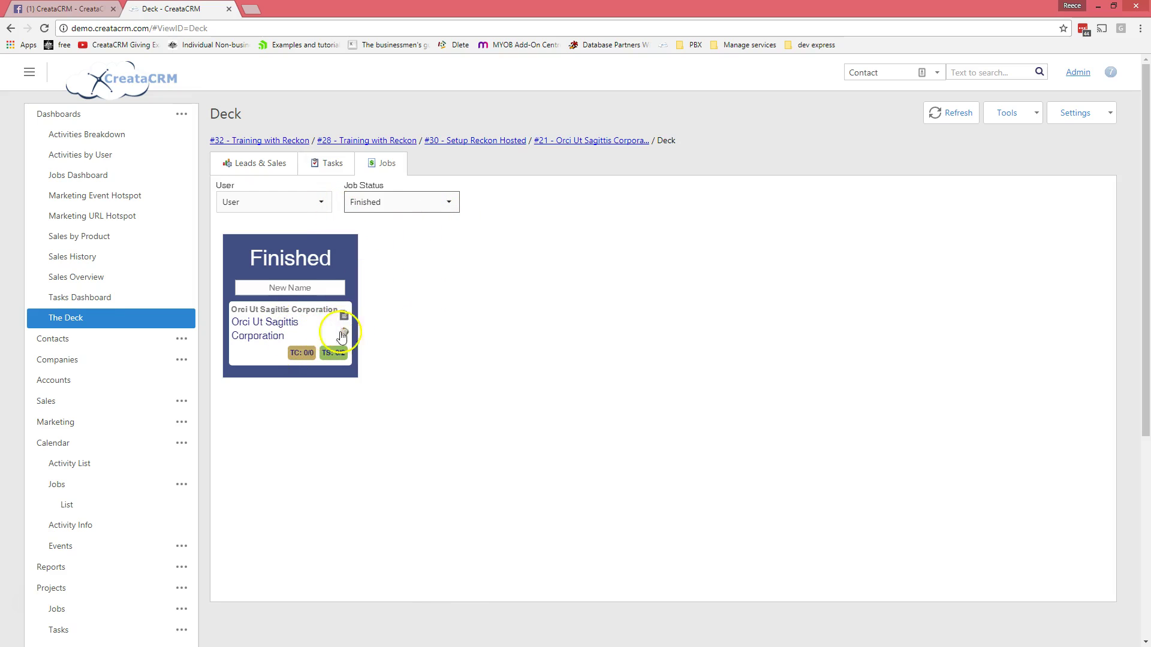
left_click(443, 204)
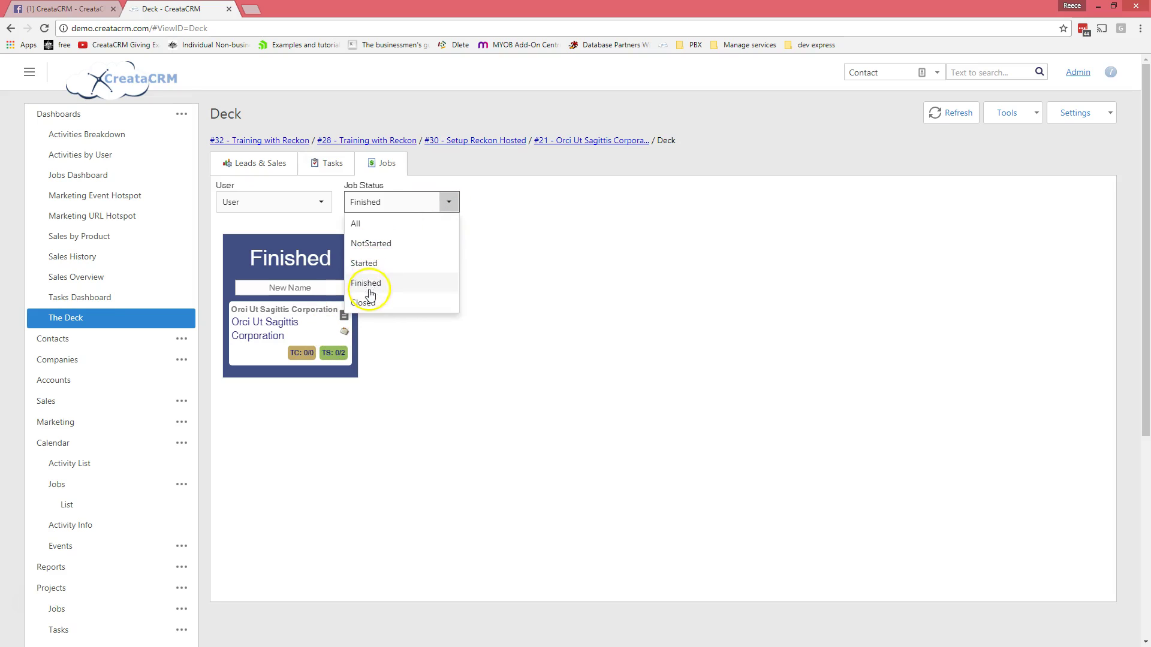
left_click(364, 263)
left_click(446, 204)
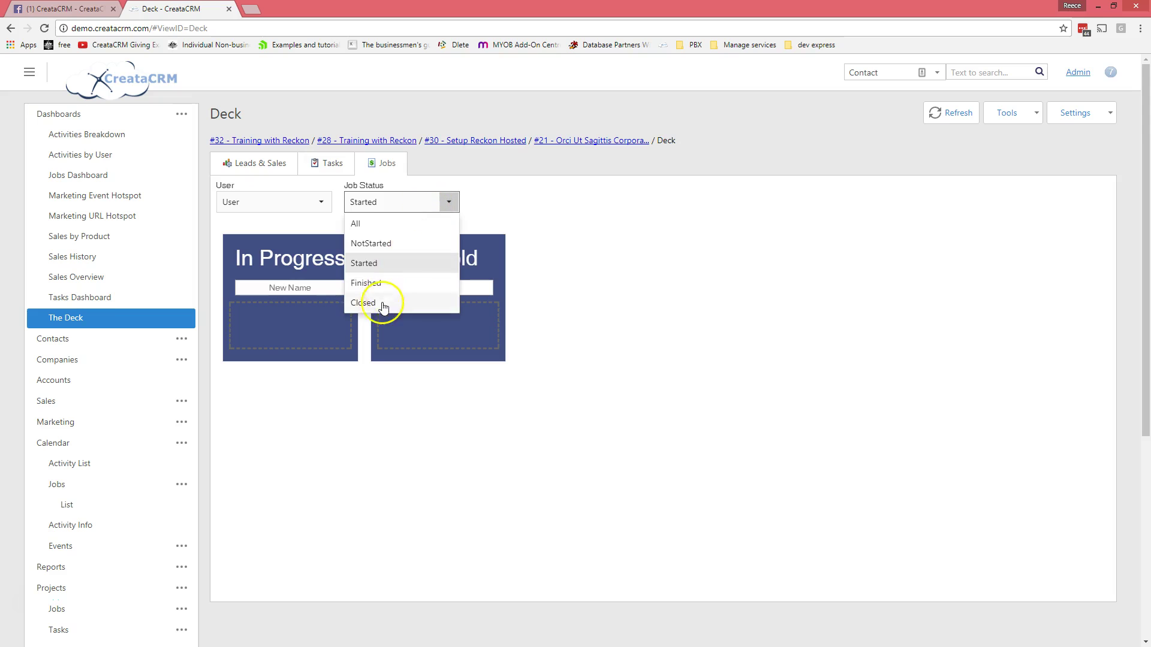
left_click(364, 300)
left_click(449, 207)
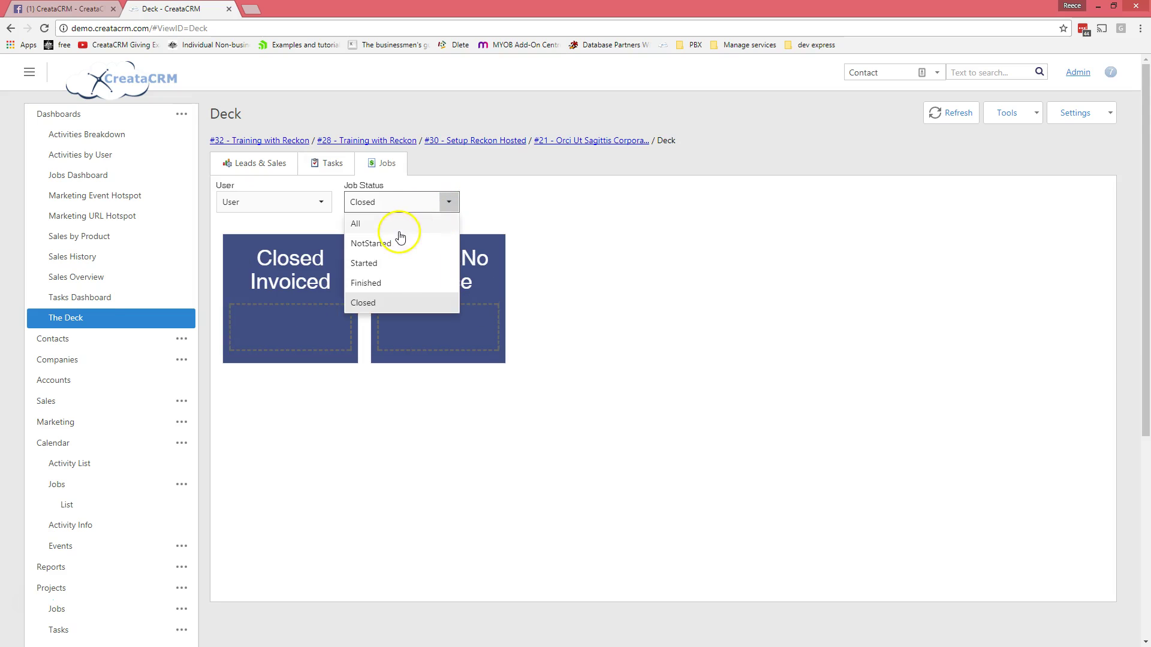
left_click(402, 225)
left_click_drag(548, 243, 477, 235)
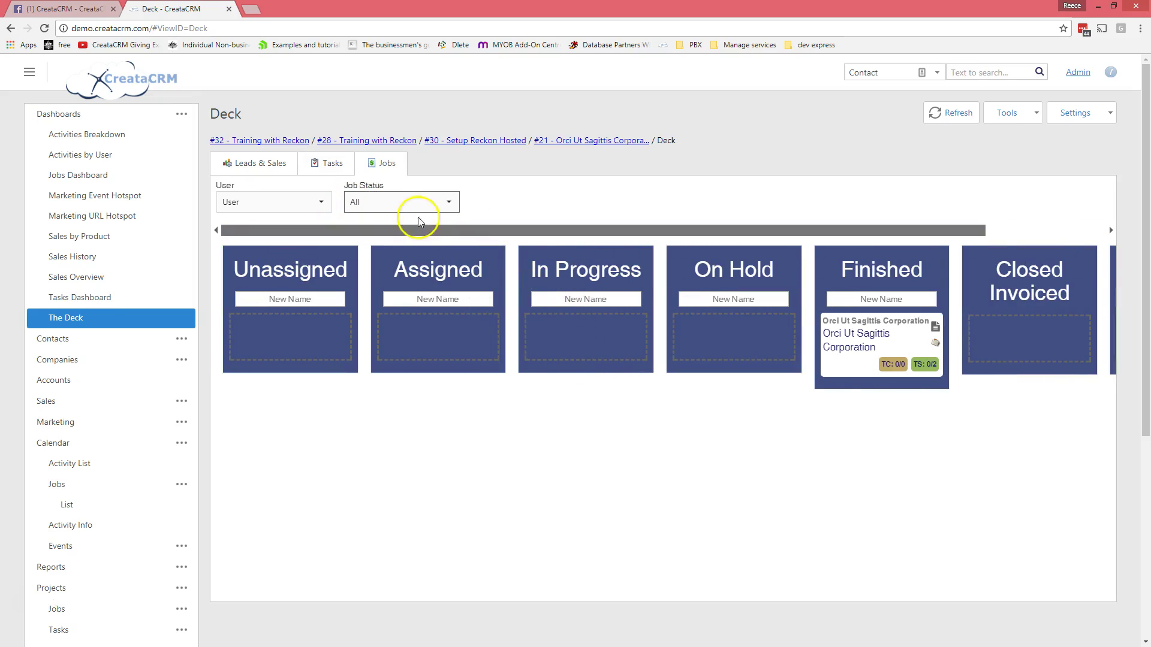
Show the jobs of all users and move a Training with Reckon job from Assigned to In Progress.
left_click(320, 207)
left_click(263, 223)
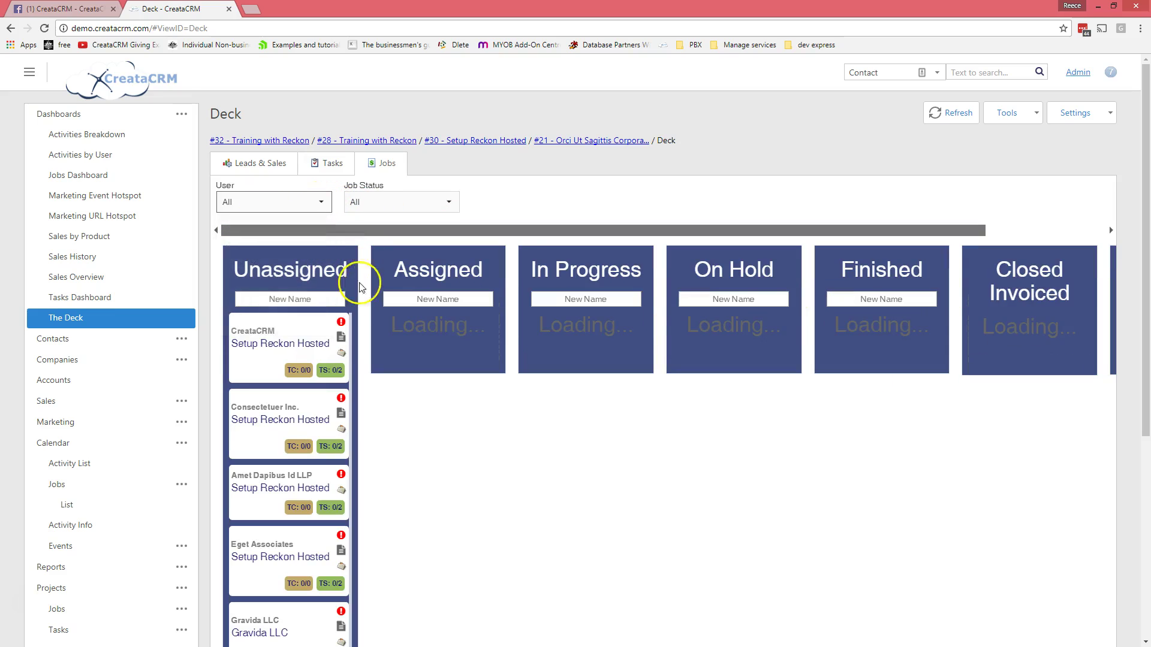
scroll(368, 347, "down", 1)
scroll(368, 348, "down", 2)
scroll(391, 380, "up", 3)
left_click_drag(427, 328, 587, 358)
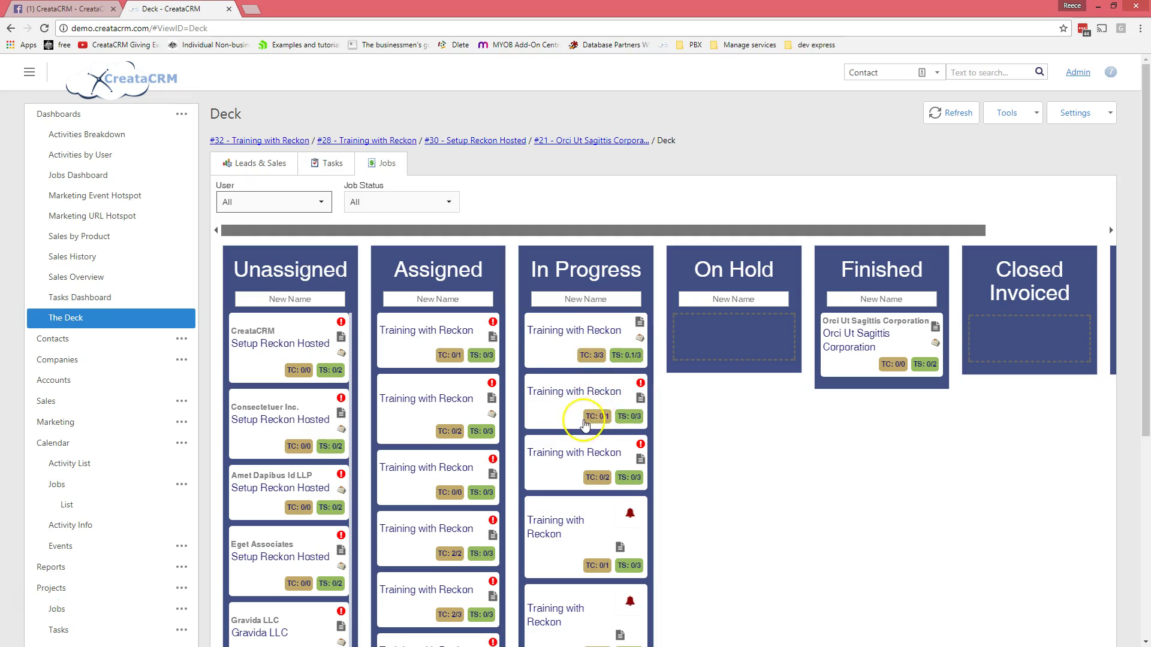
Open the detail record of the second In Progress Training with Reckon job and review its details and tasks.
left_click(586, 392)
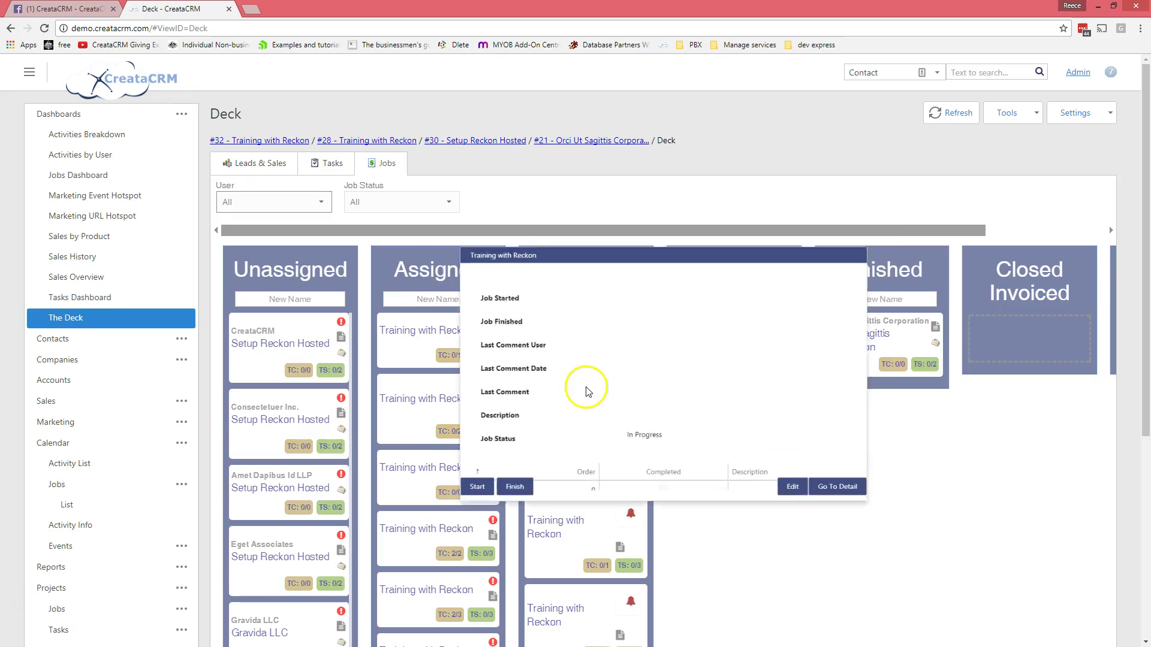
left_click(863, 507)
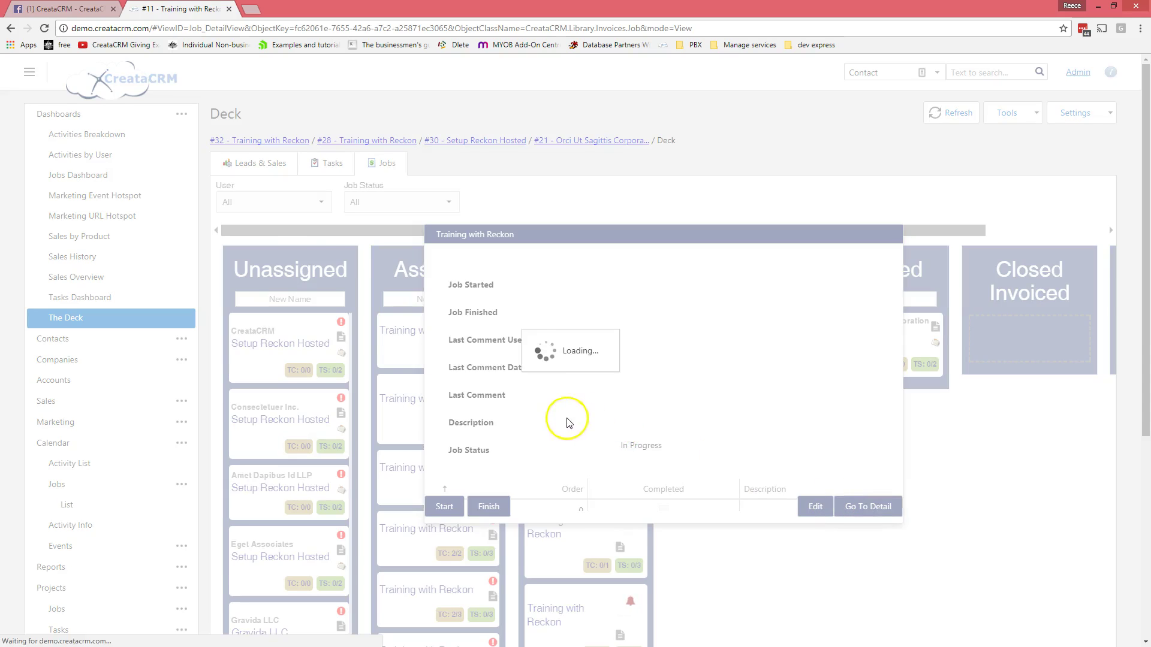
scroll(330, 458, "down", 3)
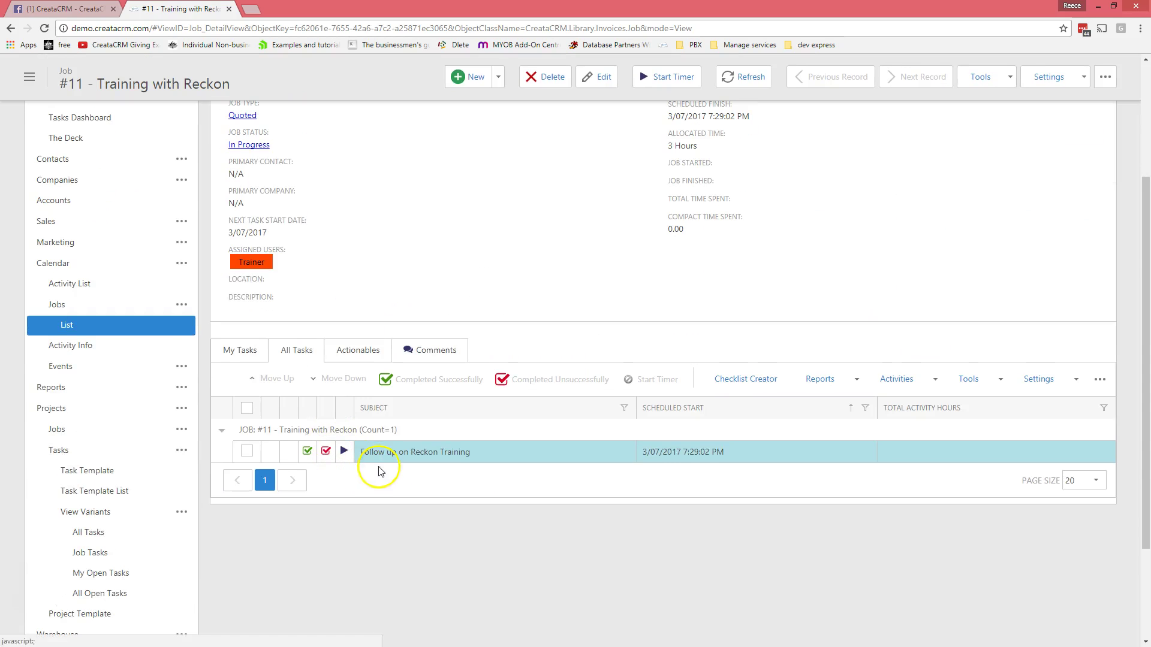
scroll(379, 471, "up", 3)
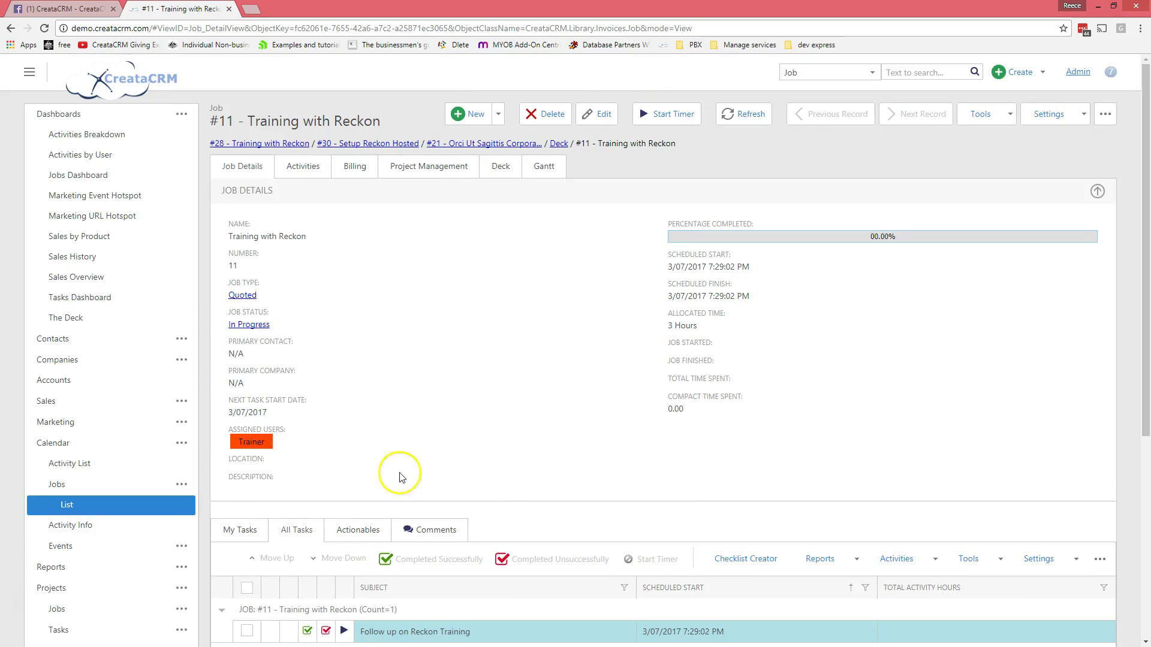
Add the comment "cllient is on holiday" to job #11 - Training with Reckon and save it.
scroll(401, 477, "down", 2)
left_click(436, 410)
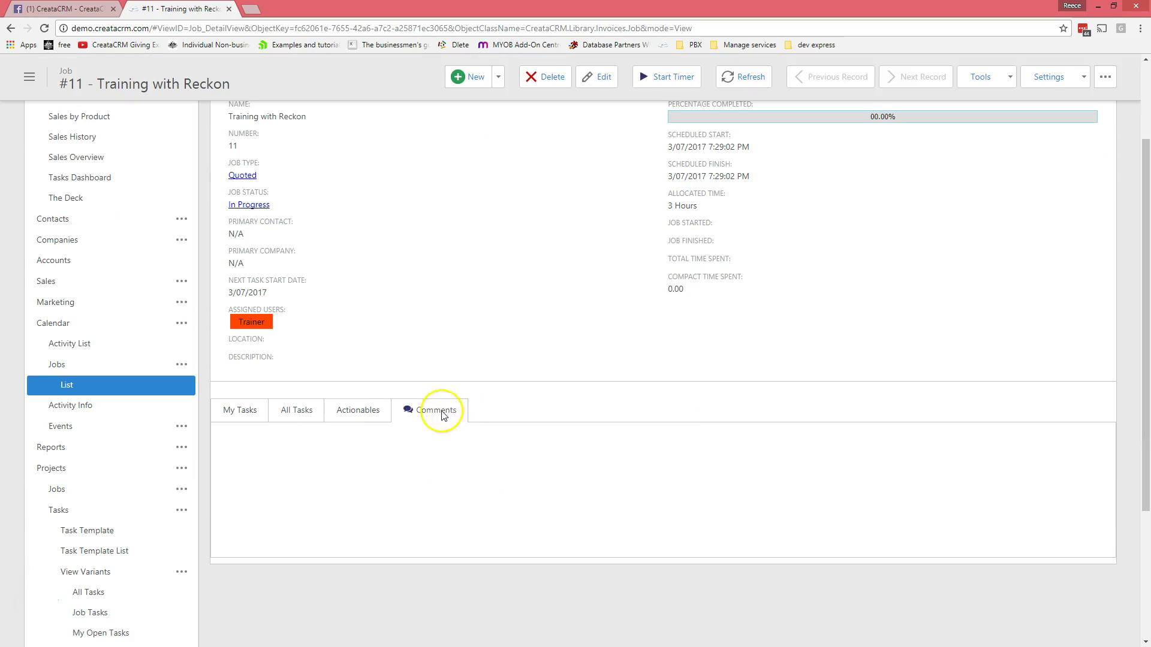
left_click(277, 471)
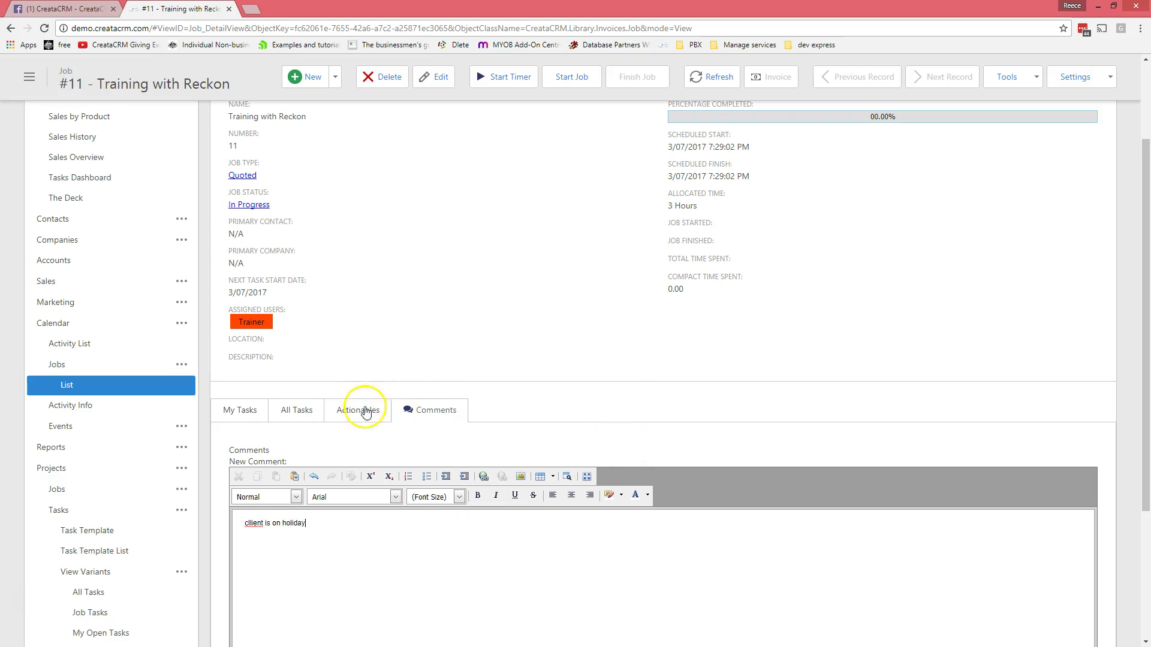
scroll(384, 429, "down", 3)
left_click(257, 525)
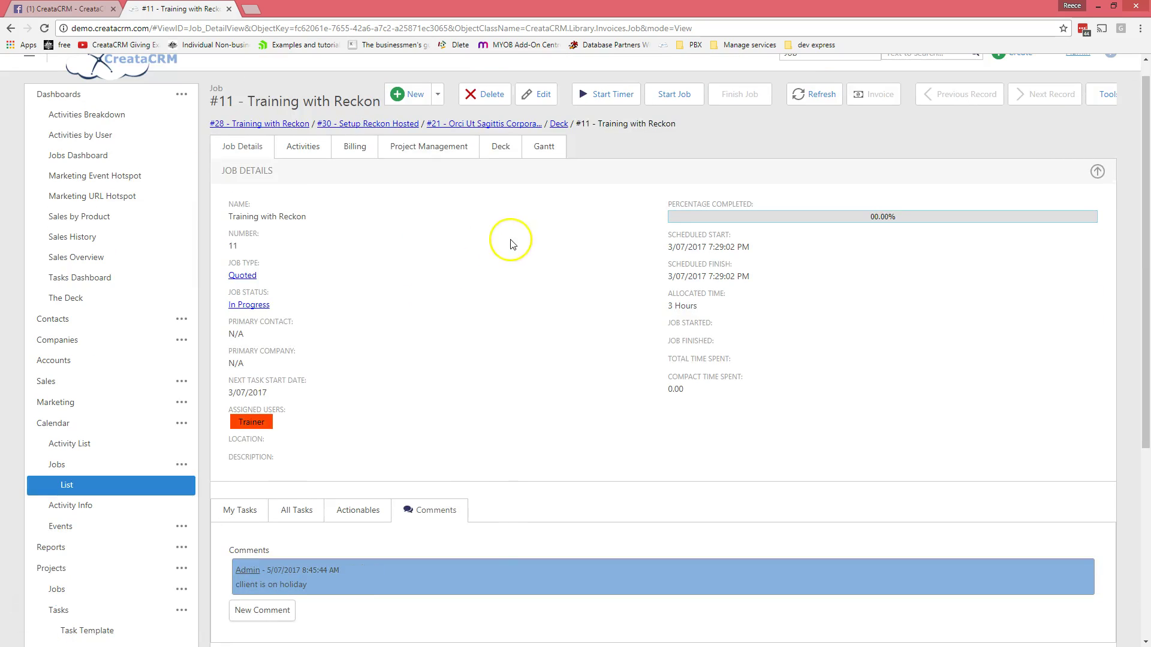
Return to the Deck, preview the first In Progress Training with Reckon job, and close the preview.
left_click(557, 124)
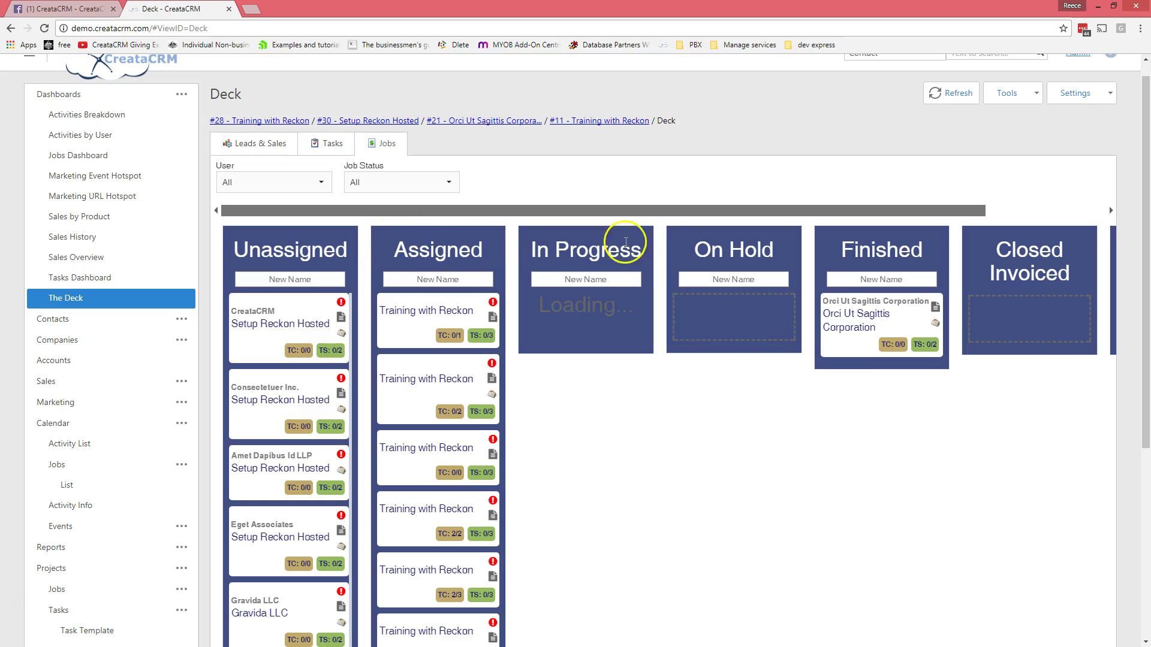
left_click_drag(501, 212, 671, 252)
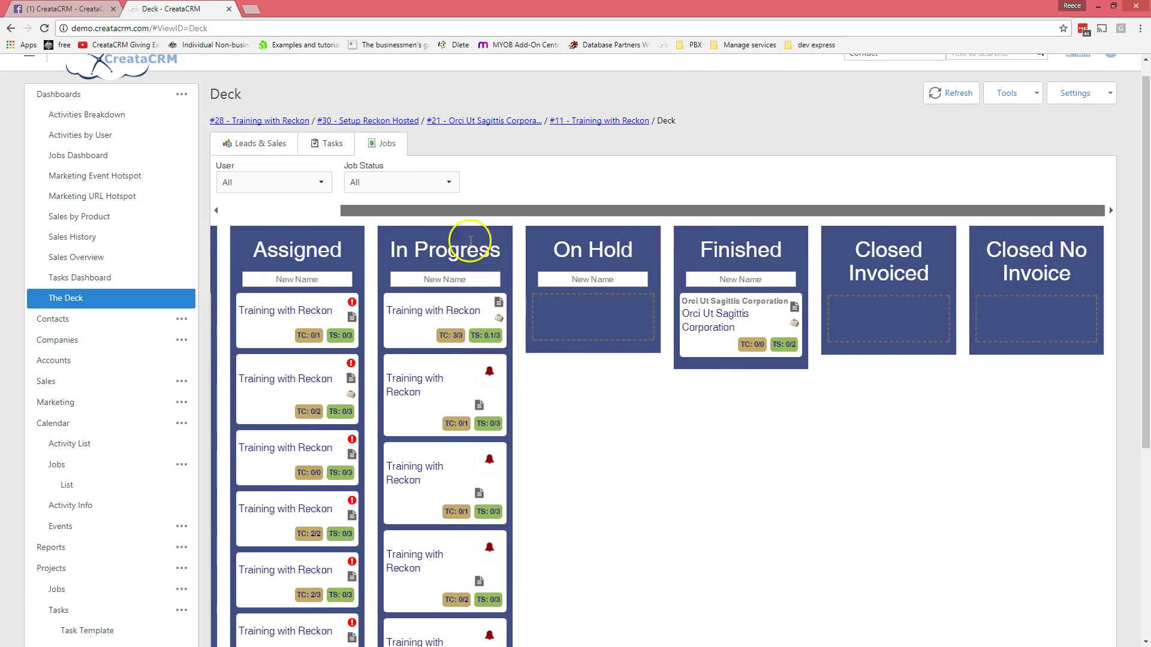
left_click(443, 311)
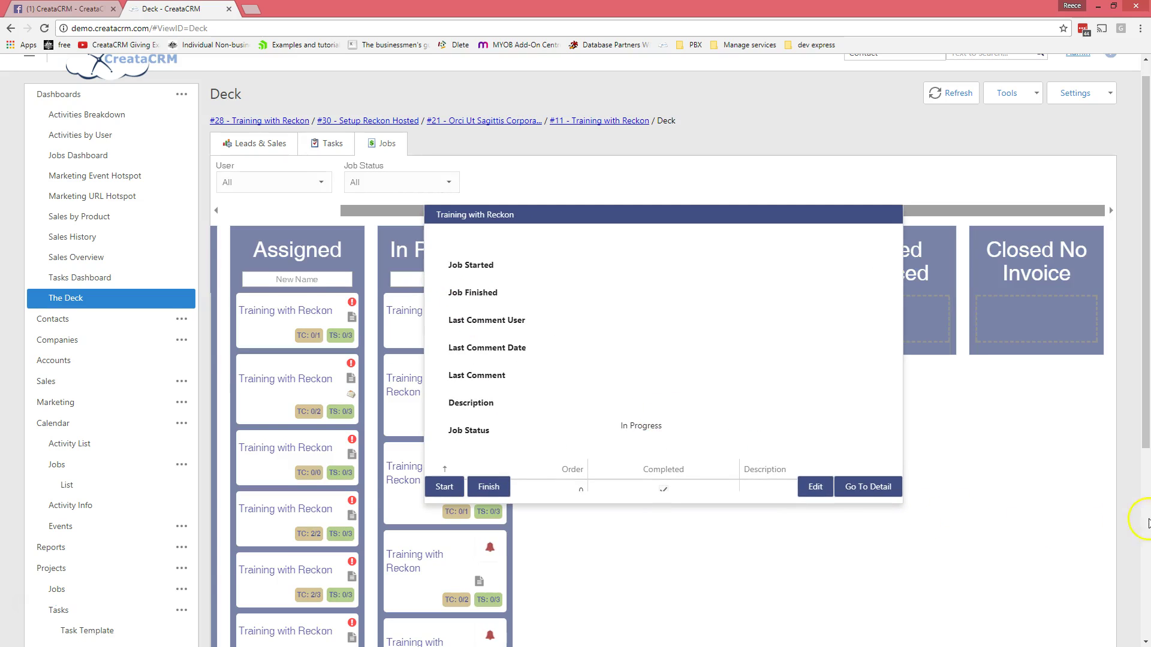
left_click(1058, 492)
left_click_drag(366, 206, 227, 209)
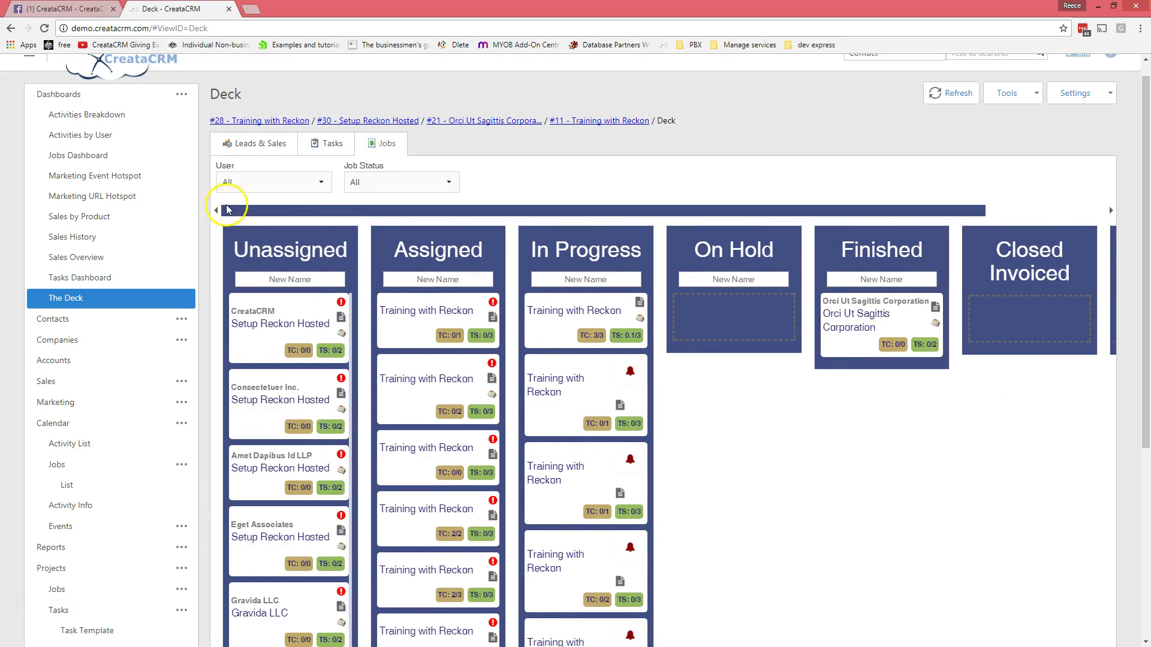
View the Deck's Tasks board, and open the detail record of the second Assigned Training with Reckon job from the Jobs board.
left_click(314, 145)
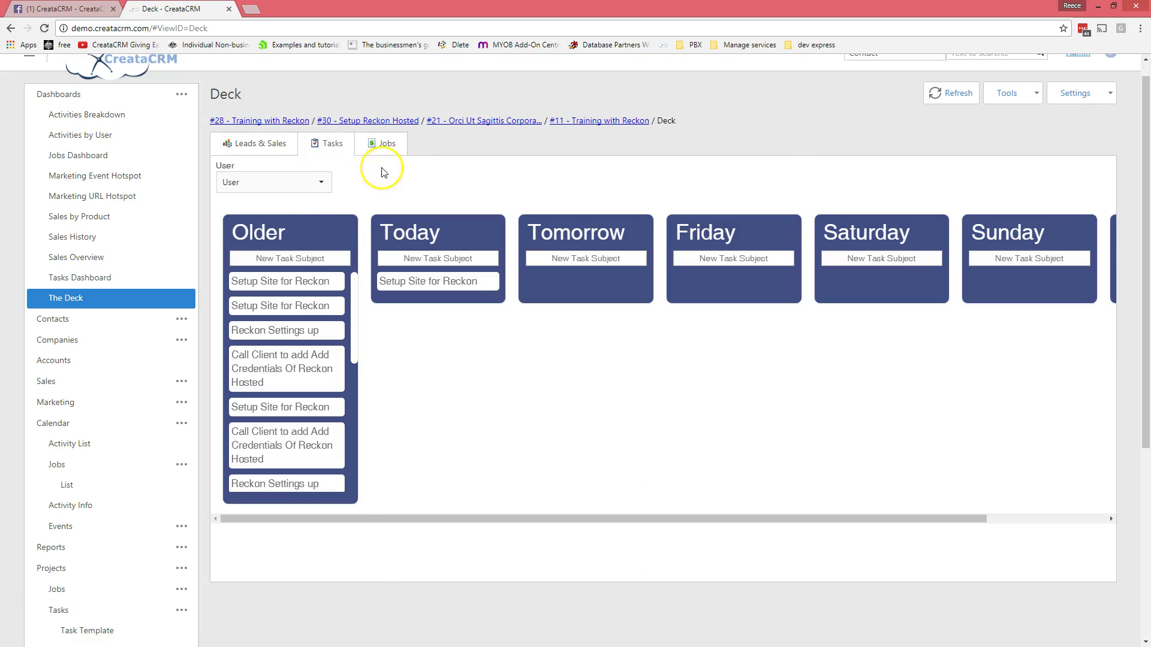
left_click(389, 146)
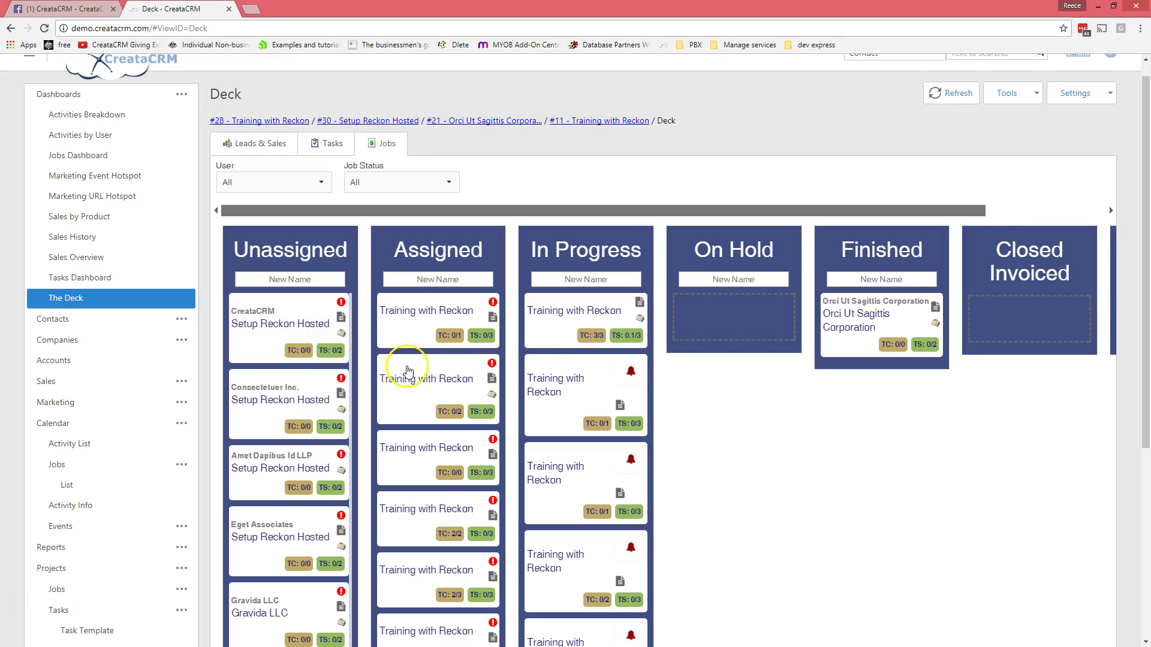
scroll(395, 383, "down", 1)
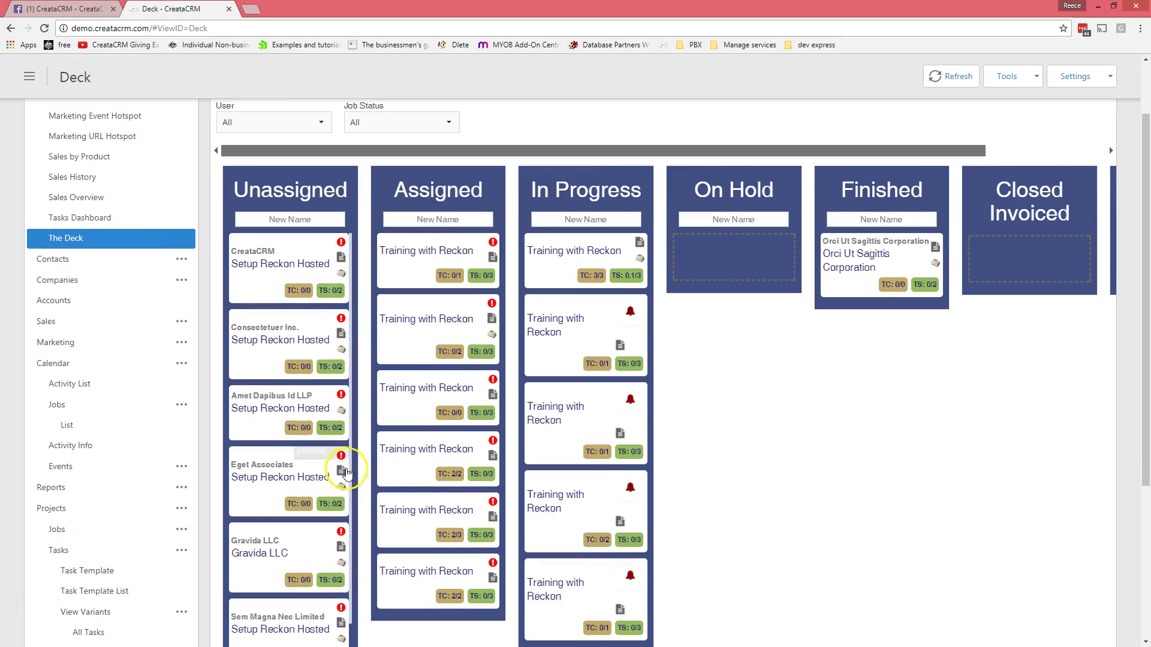
left_click(435, 329)
left_click(863, 463)
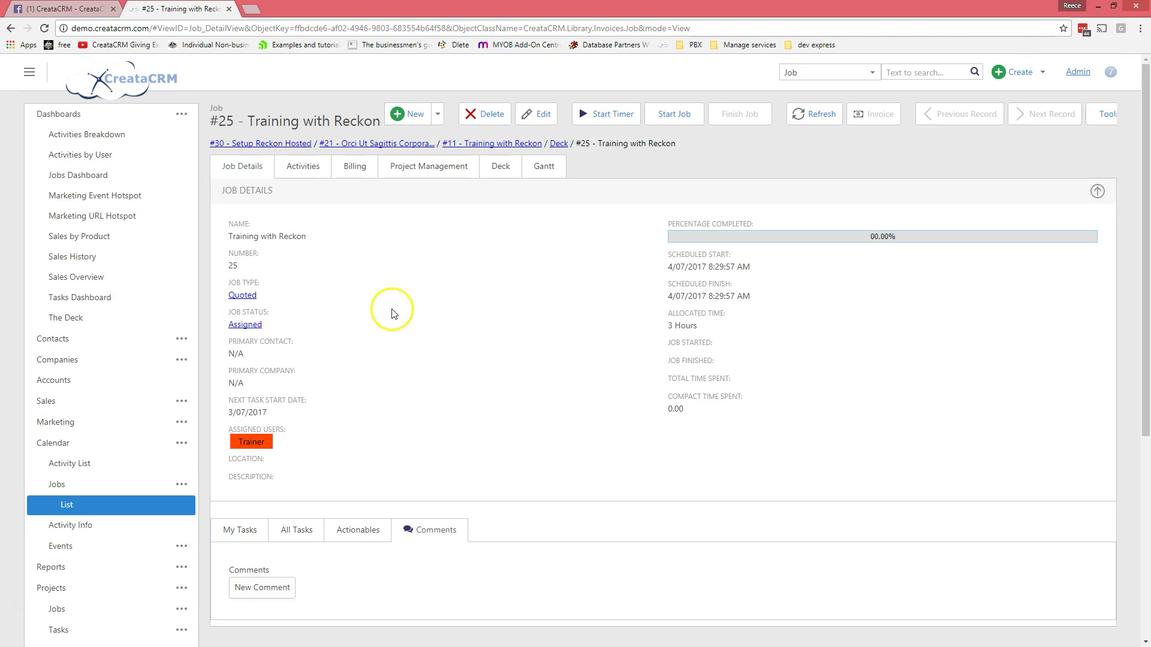
Open the task deck of job #25 - Training with Reckon and show the tasks of all users.
left_click(500, 170)
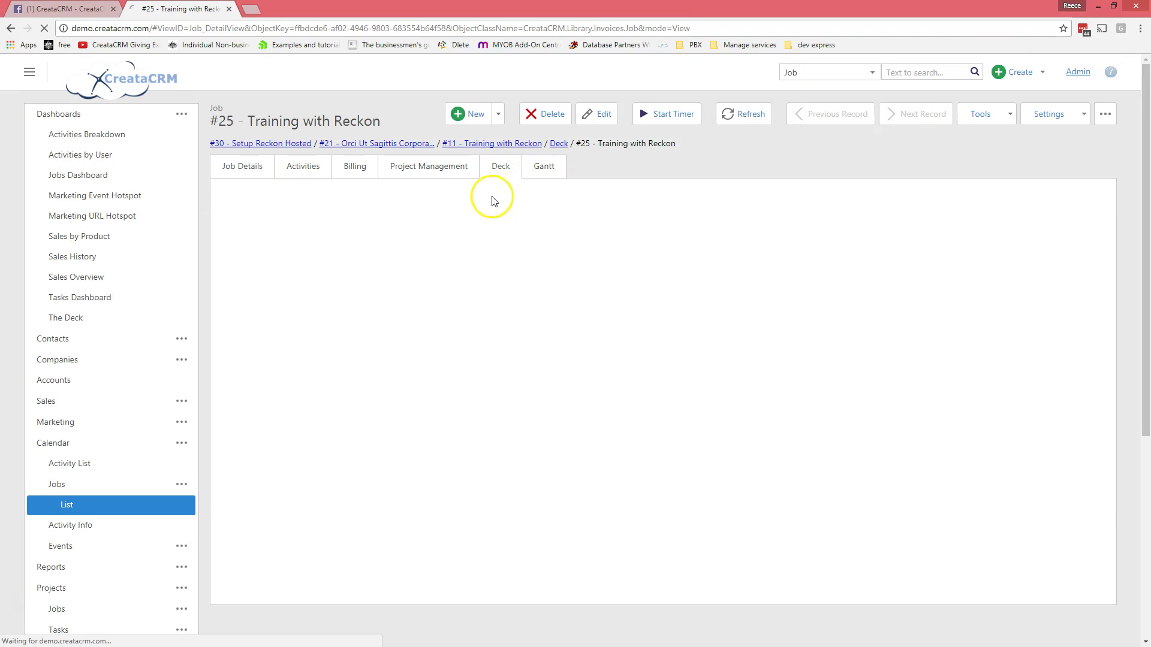
left_click(318, 207)
left_click(274, 241)
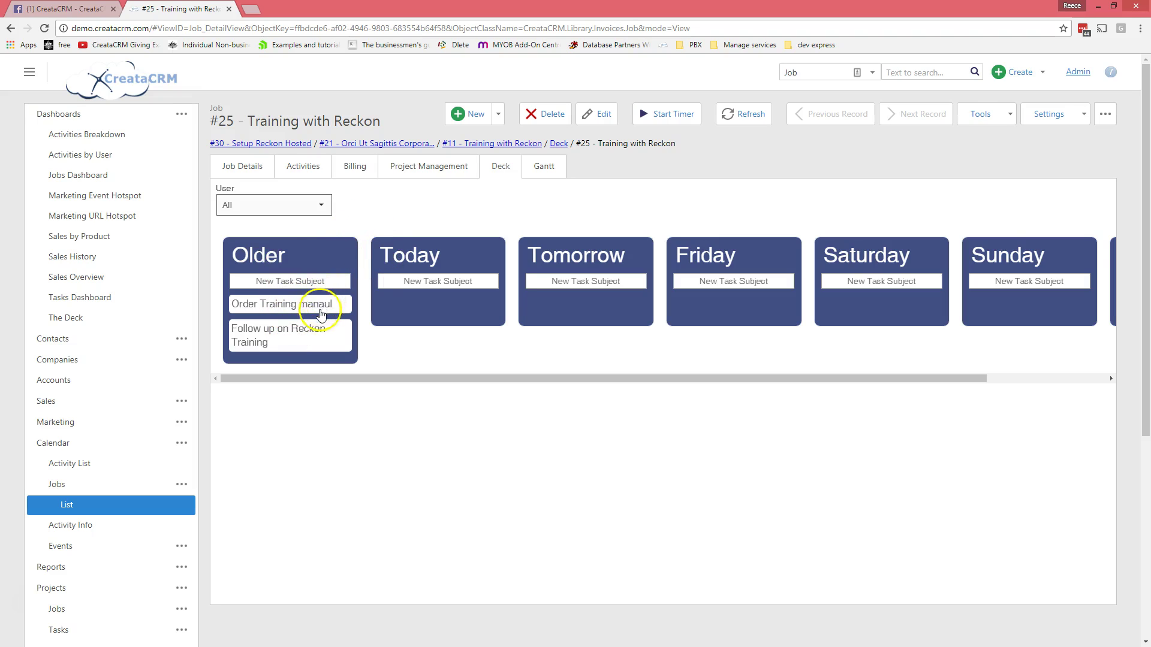
Reschedule the Order Training manaul task to Today and the Follow up on Reckon Training task to Tomorrow.
left_click_drag(308, 303, 463, 317)
left_click_drag(259, 307, 398, 312)
left_click_drag(303, 313, 643, 331)
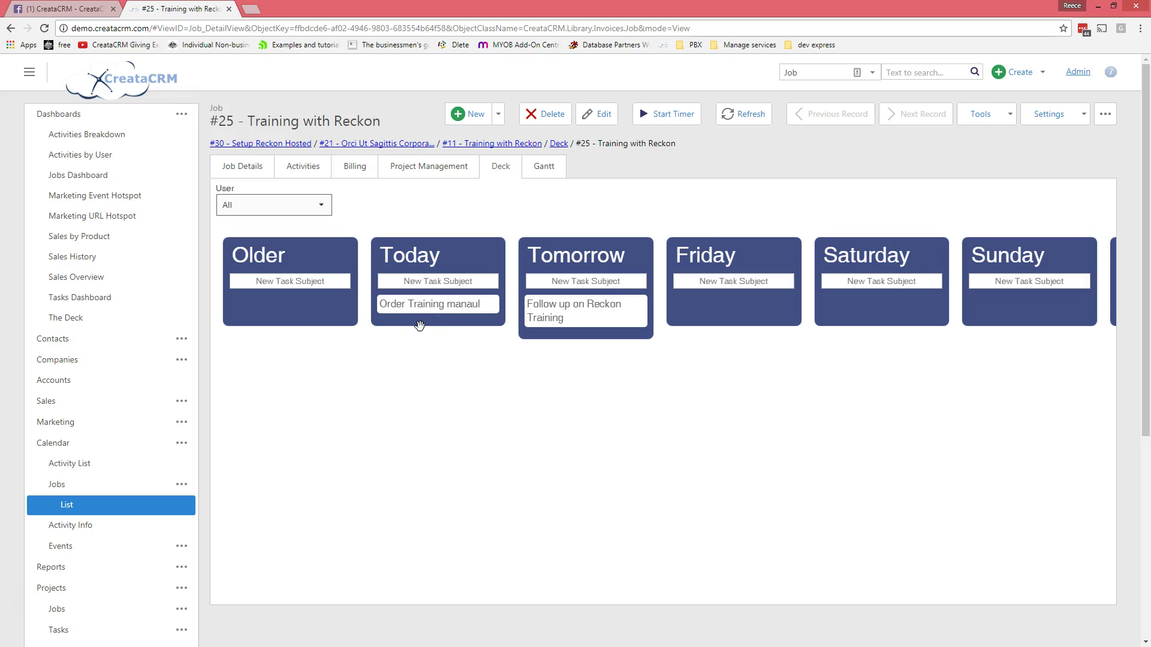
Reschedule the Follow up on Reckon Training task to Friday on the job's task deck.
left_click_drag(424, 322, 469, 310)
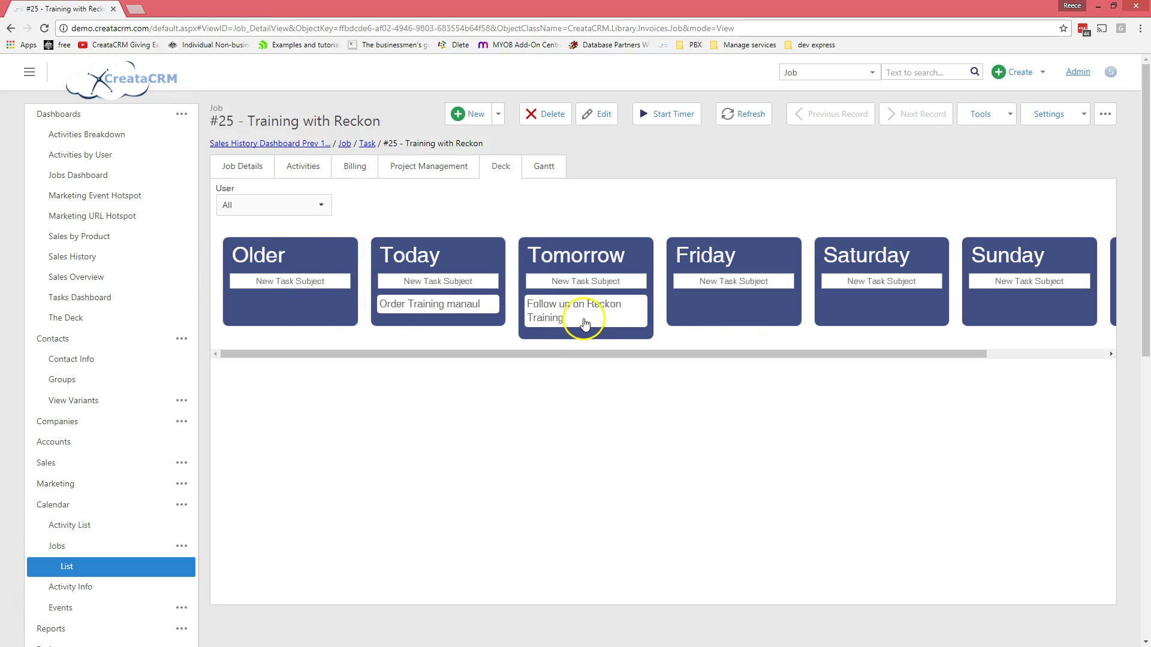
left_click_drag(585, 324, 720, 324)
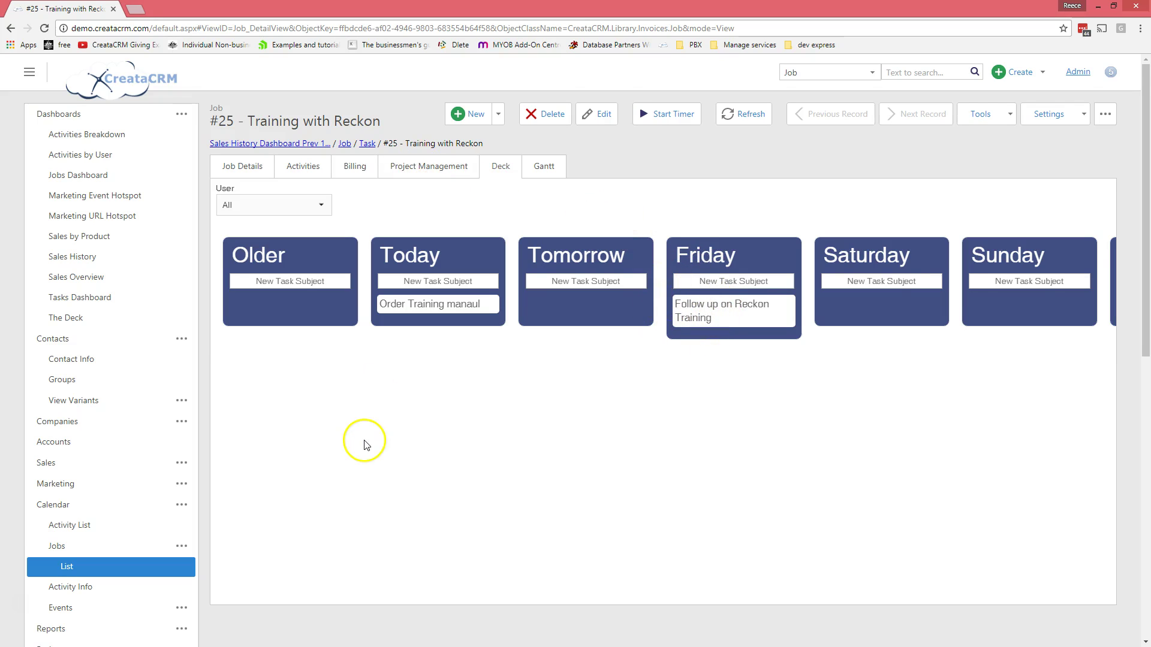
Open the list of all tasks from the Projects section.
scroll(364, 443, "down", 1)
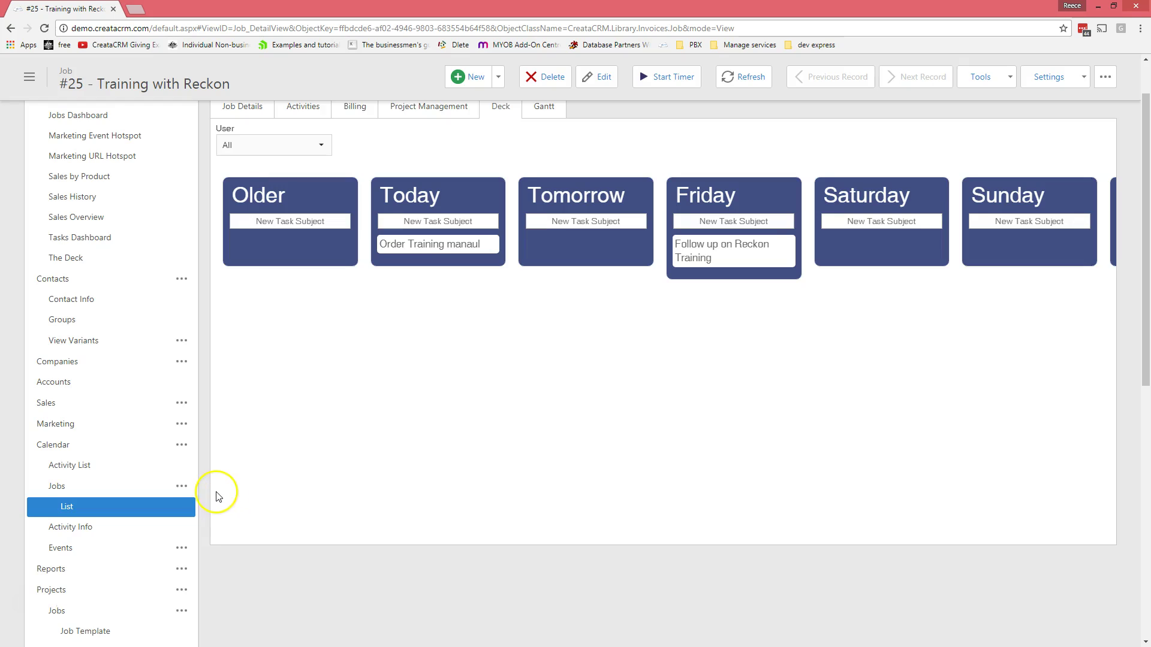
scroll(216, 496, "down", 2)
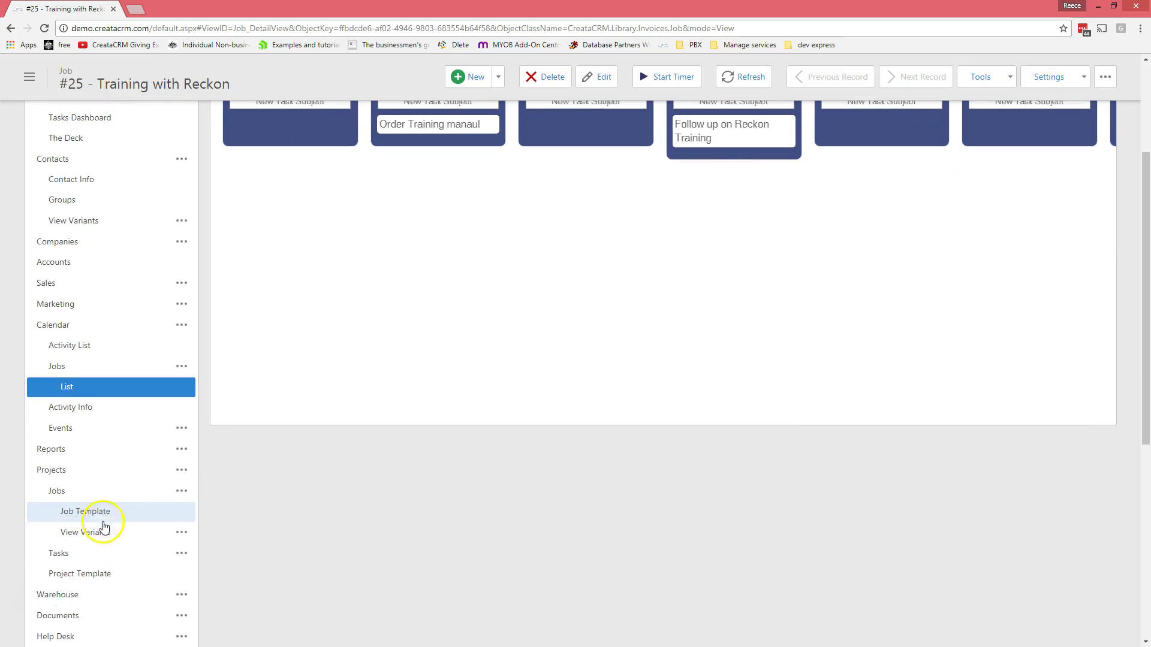
scroll(186, 495, "down", 1)
left_click(84, 494)
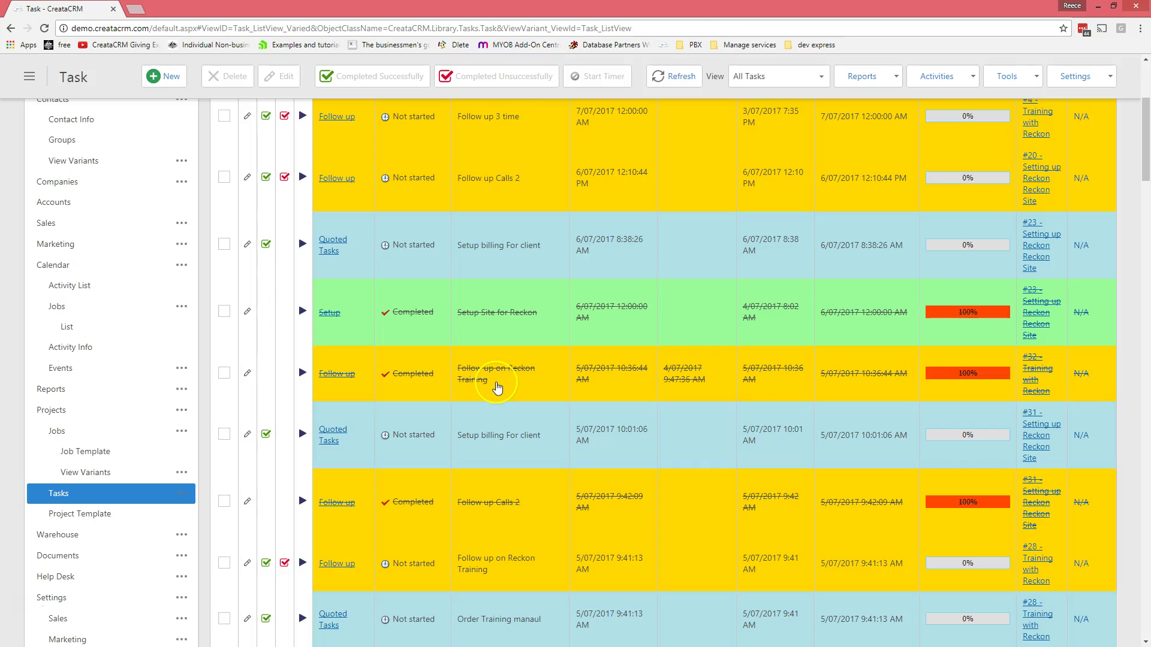
Examine the task list's statuses, subjects, scheduled starts, due dates, completion percentages and related jobs.
scroll(503, 388, "up", 4)
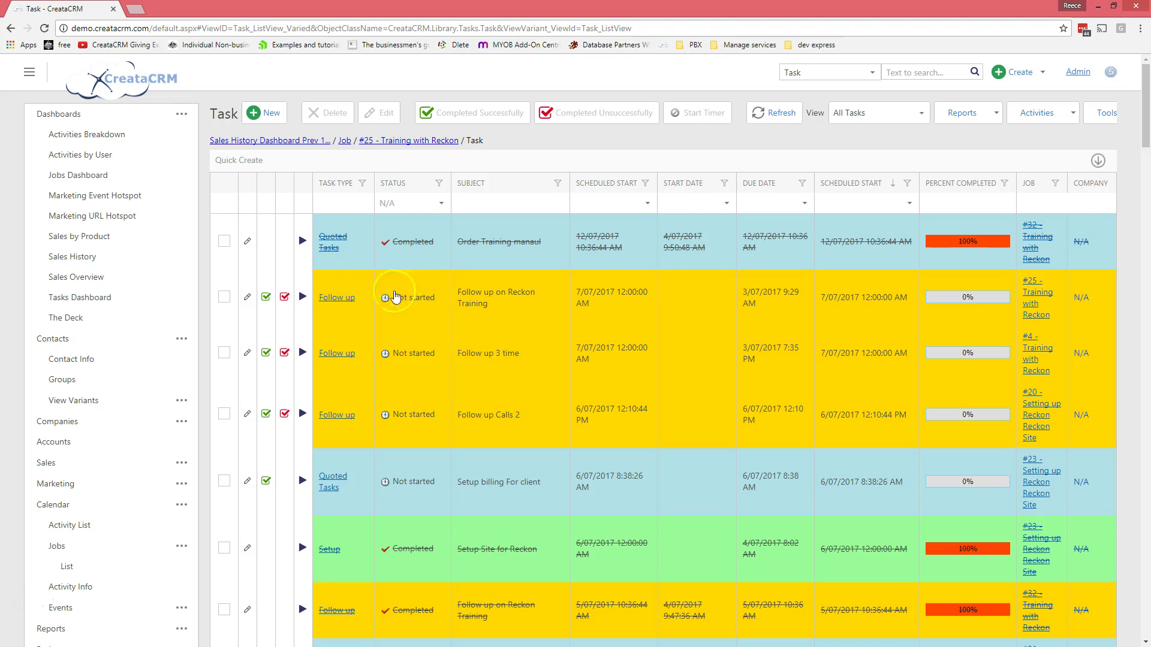
scroll(581, 326, "down", 1)
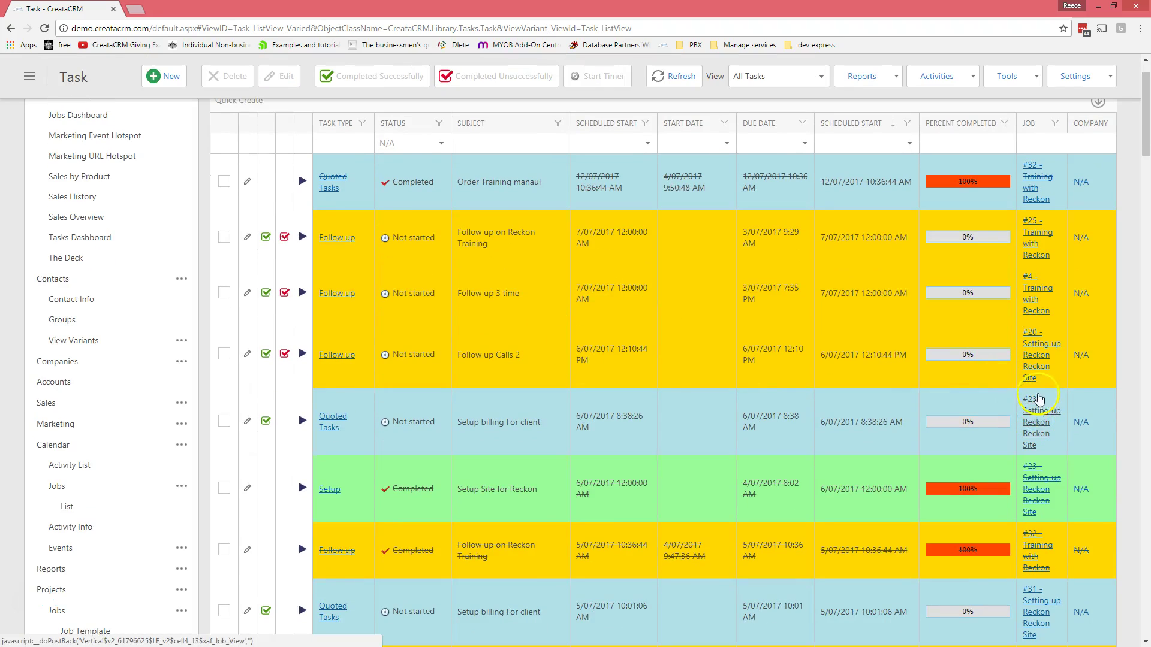
scroll(1049, 435, "down", 1)
scroll(1056, 443, "up", 2)
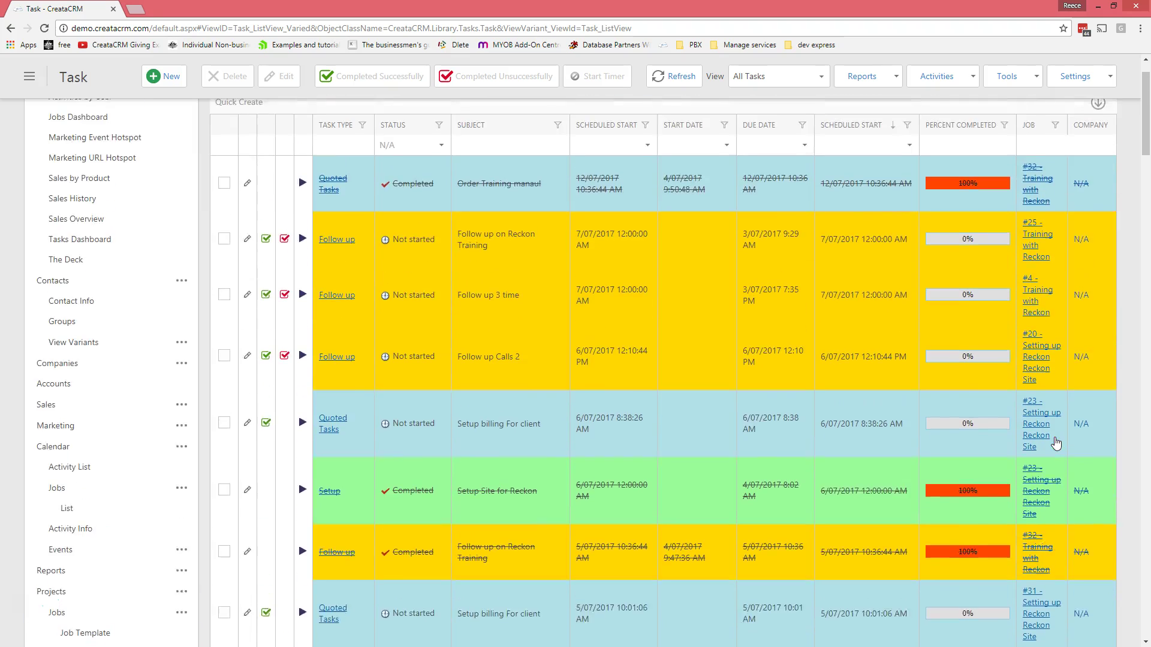
scroll(1054, 435, "down", 4)
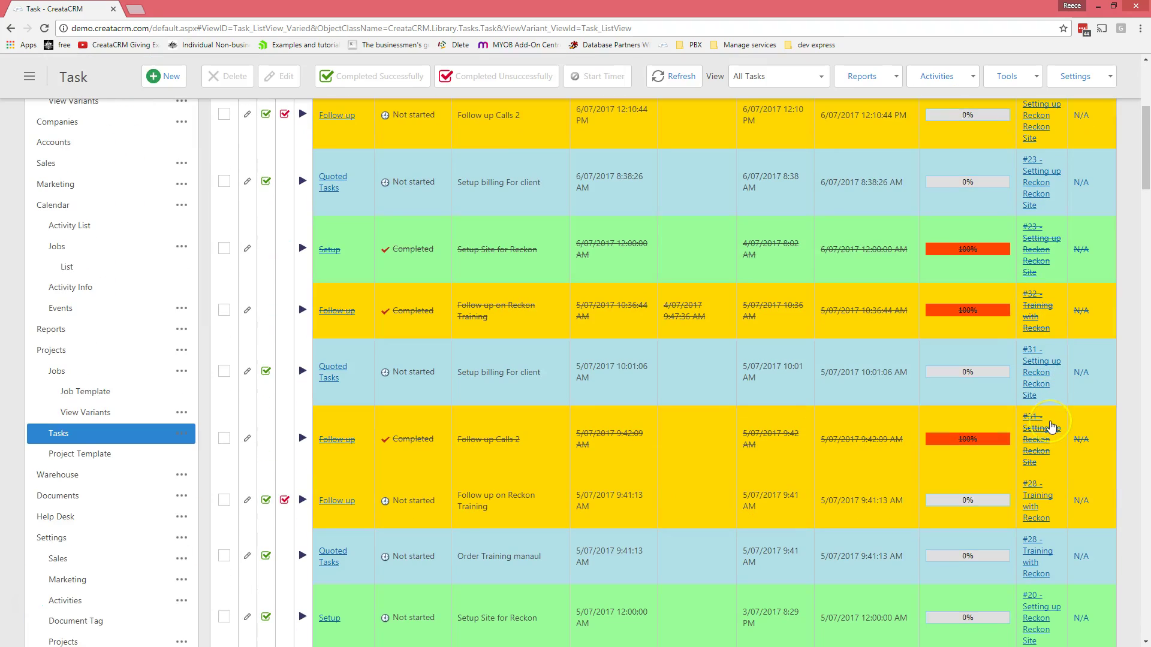
scroll(1049, 427, "up", 3)
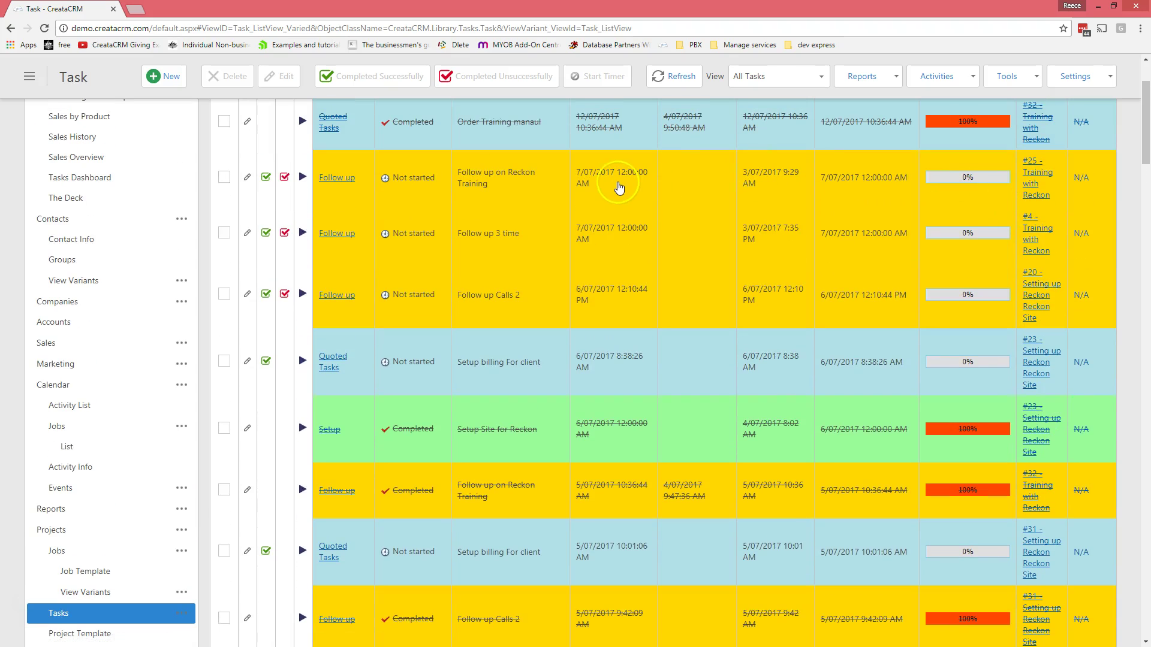
scroll(620, 191, "up", 1)
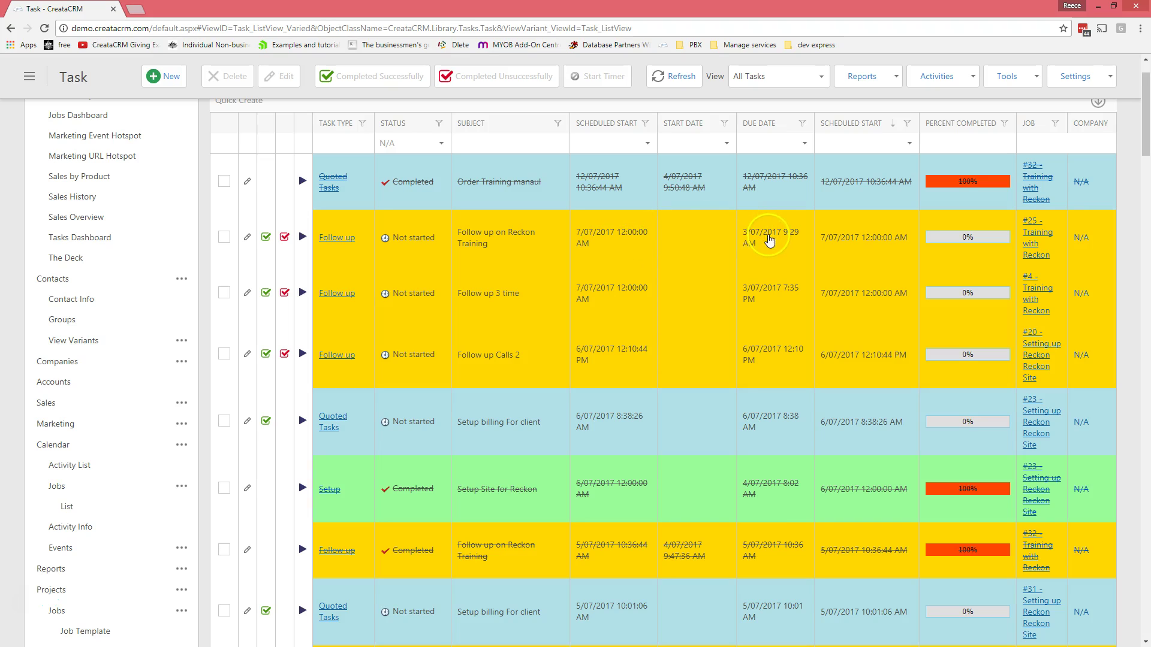
scroll(556, 271, "up", 1)
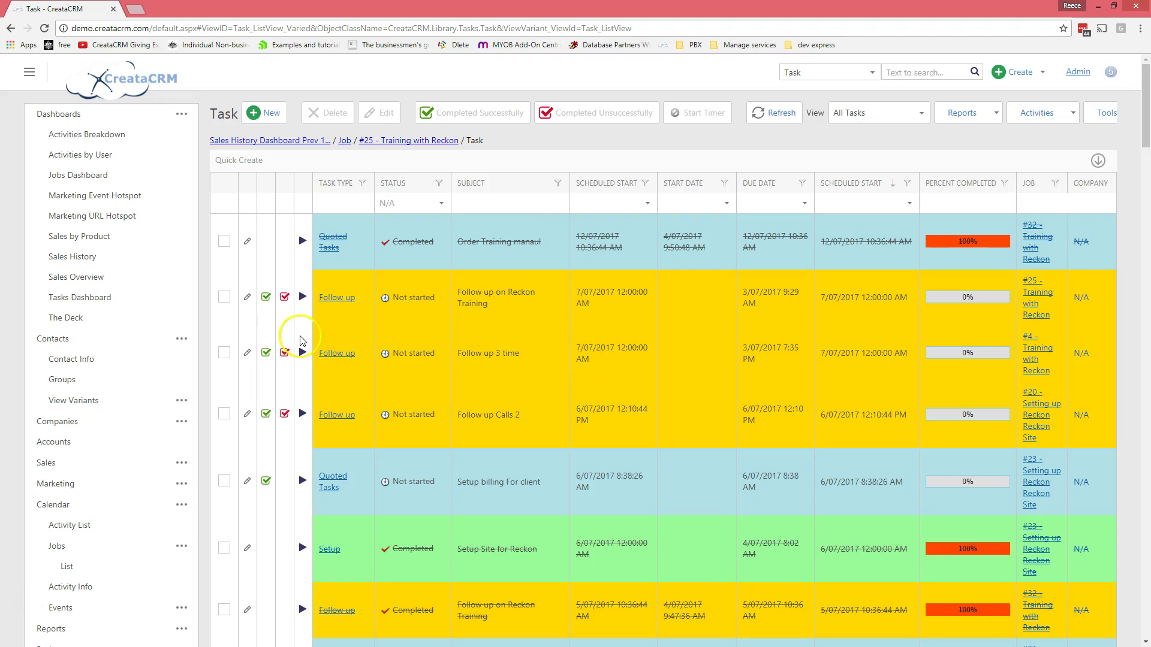
scroll(447, 342, "down", 2)
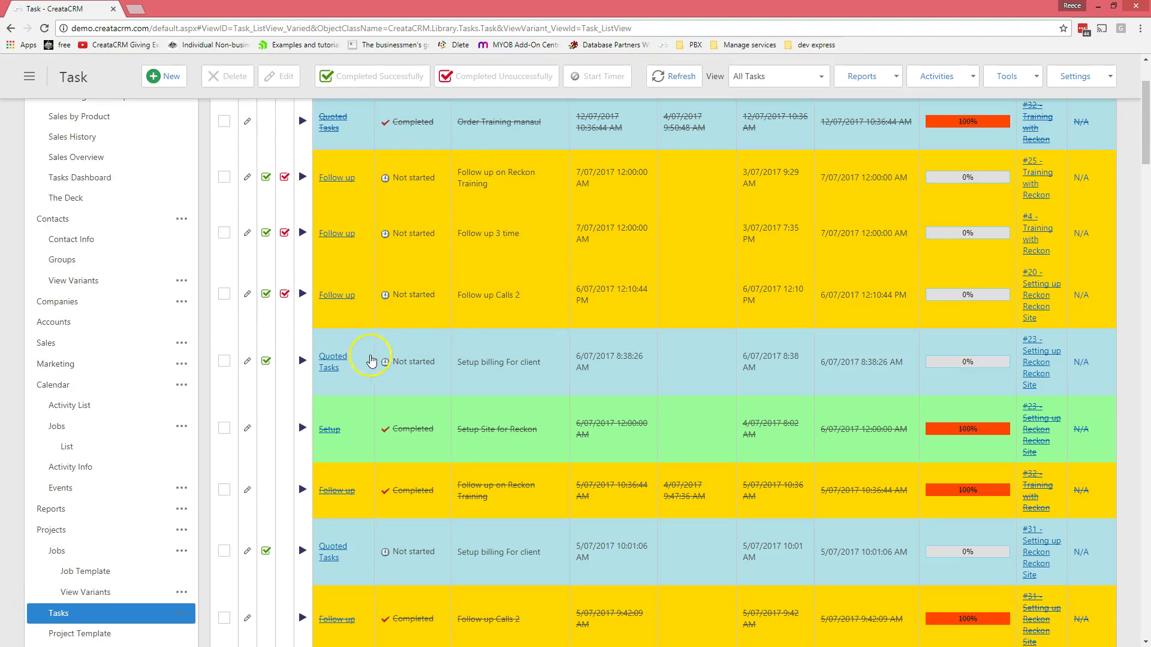
scroll(285, 418, "down", 2)
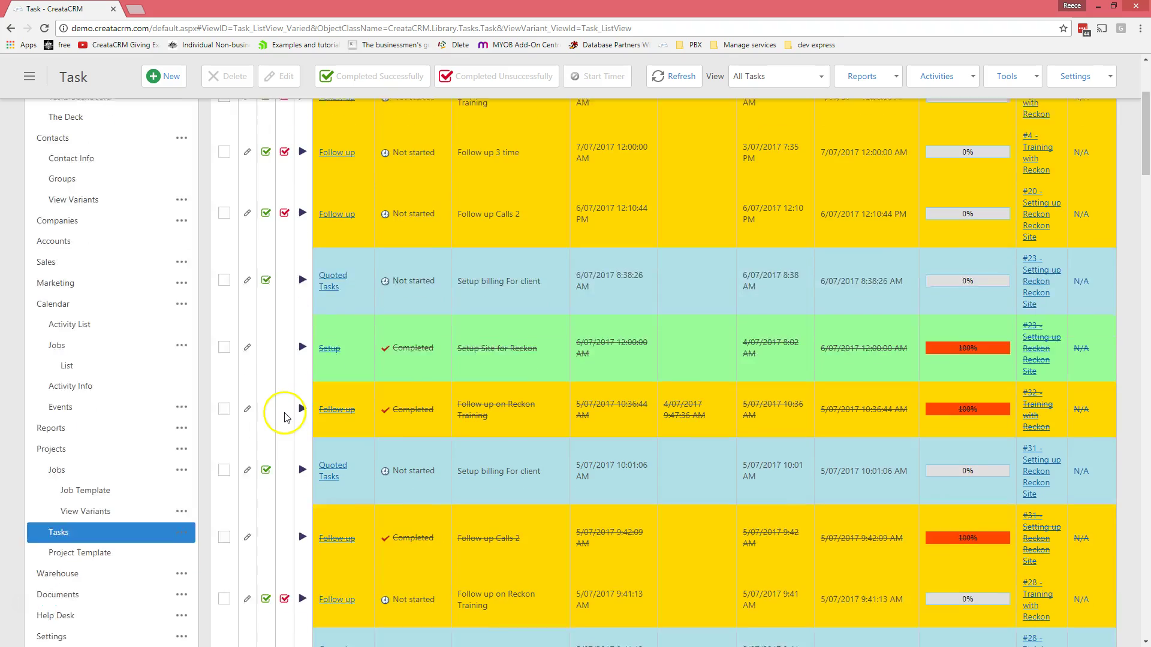
Show the view variants available for Tasks in the Projects section and return to the start of the task list.
left_click(181, 497)
scroll(183, 494, "down", 2)
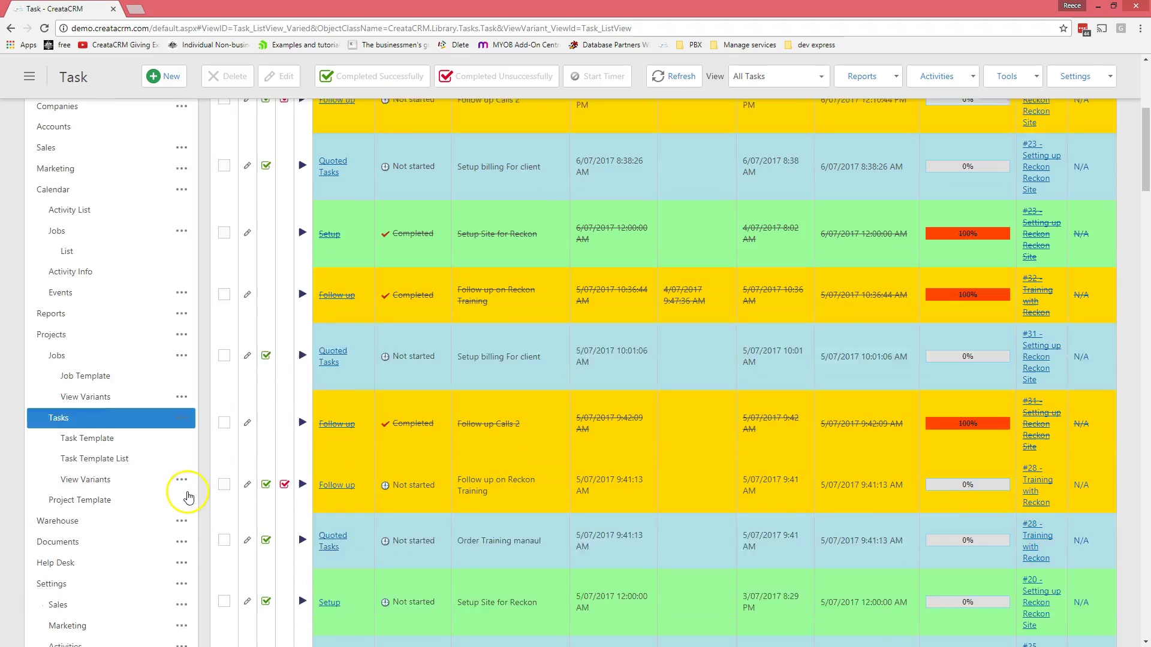
left_click(180, 435)
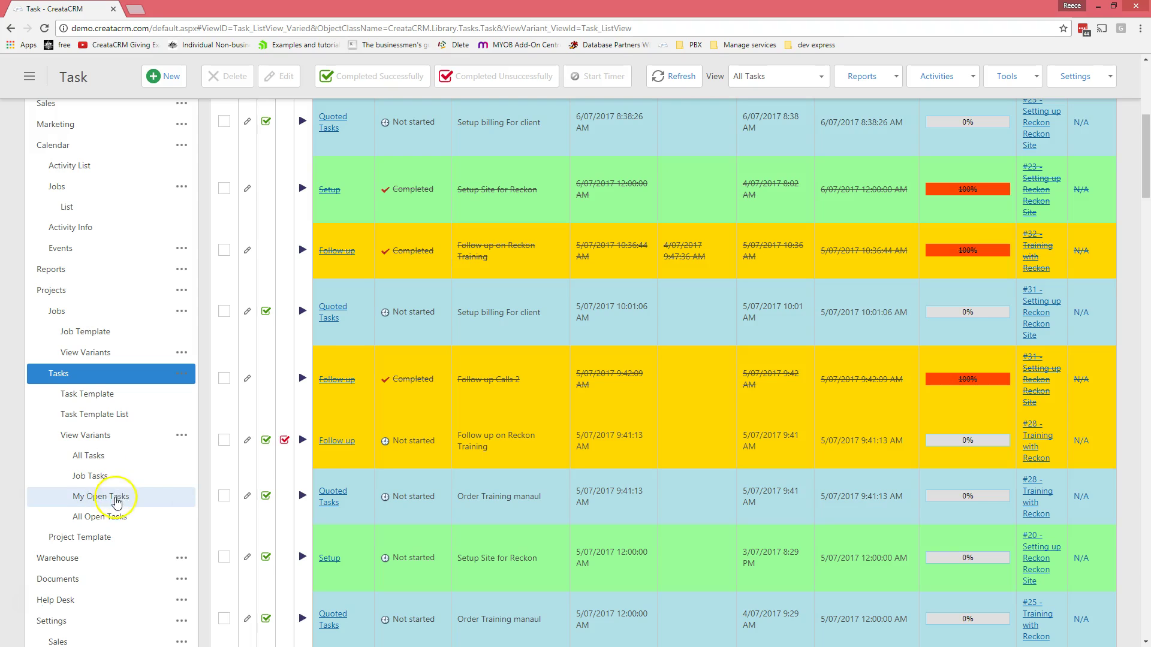
scroll(838, 290, "up", 1)
scroll(838, 291, "up", 5)
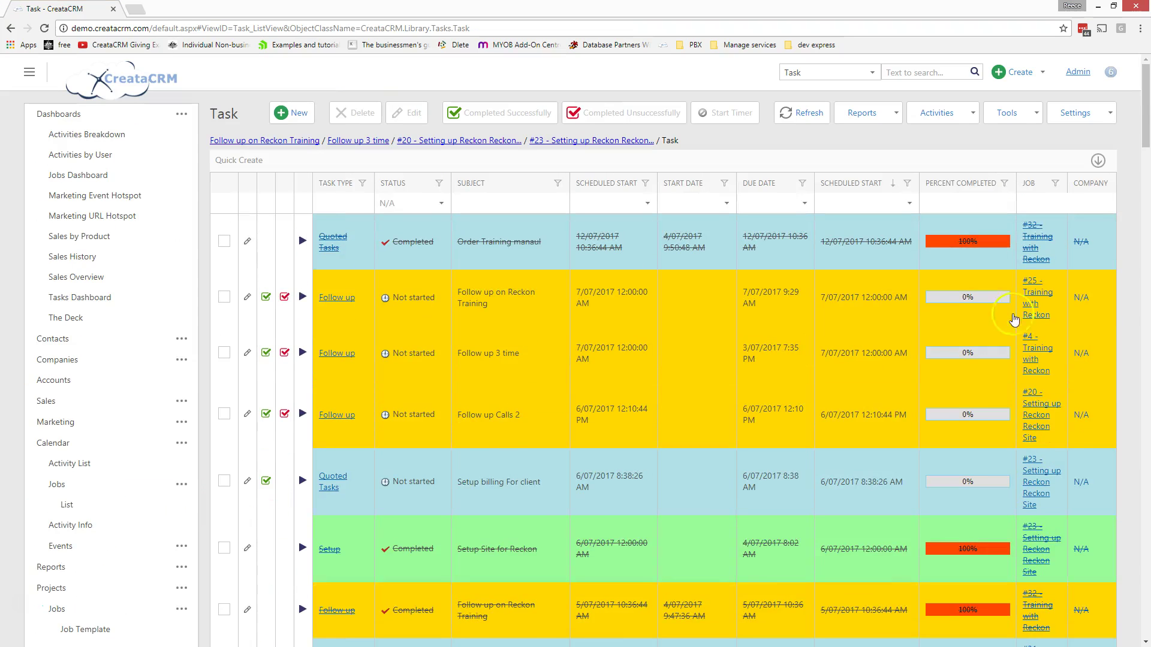
Open job #23 - Setting up Reckon Reckon Site from the task list and widen the Job column in its Gantt chart.
left_click(1035, 493)
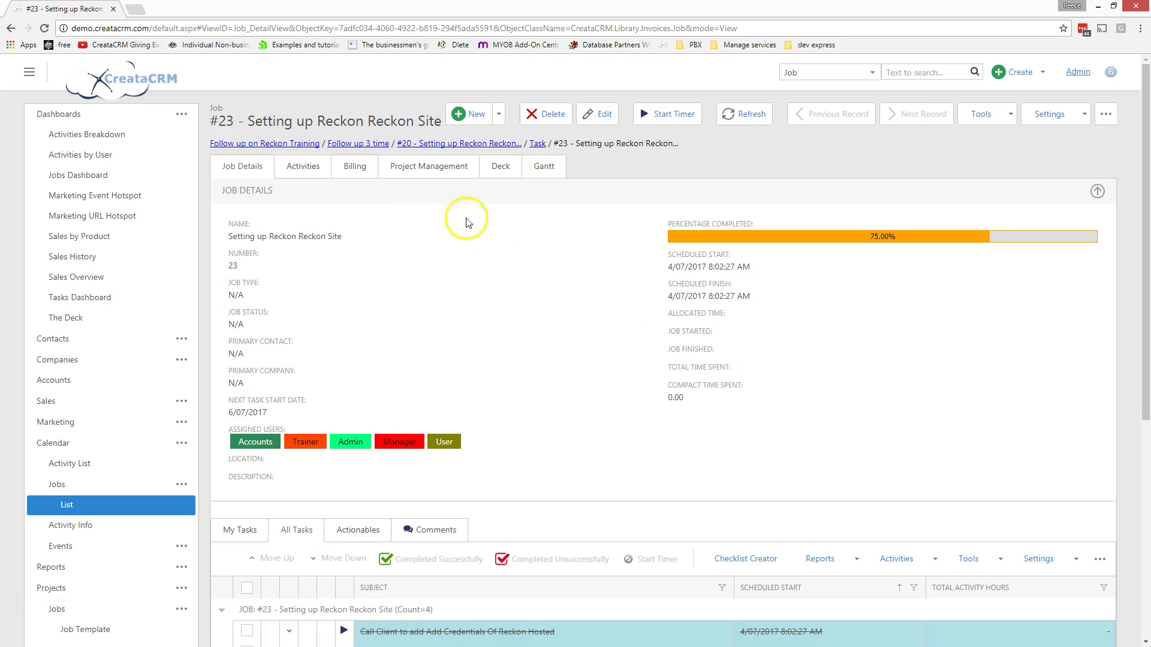
left_click(548, 172)
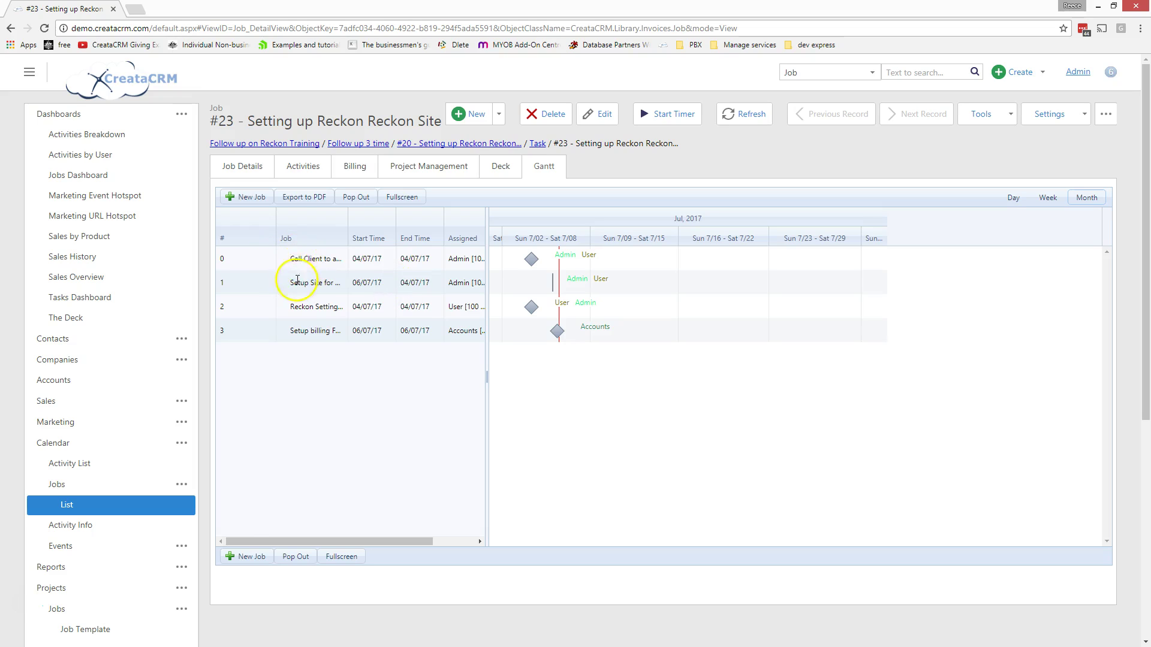
left_click_drag(348, 222, 415, 228)
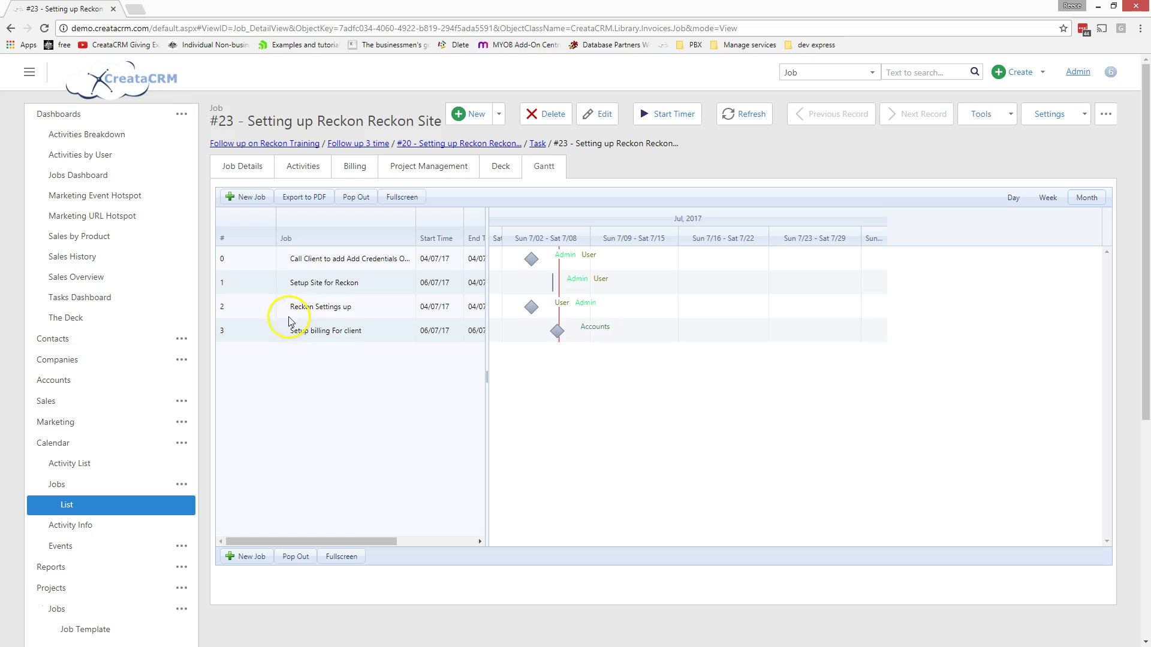
Review the job details and the full task list of job #23 - Setting up Reckon Reckon Site.
left_click(243, 171)
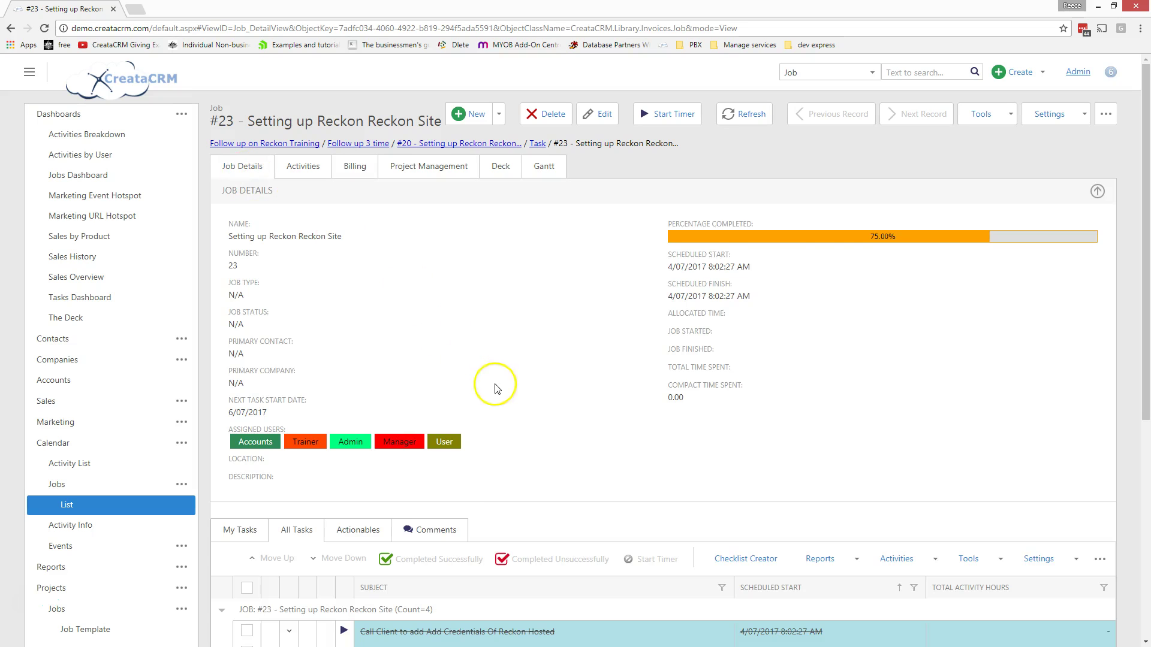
scroll(875, 327, "down", 4)
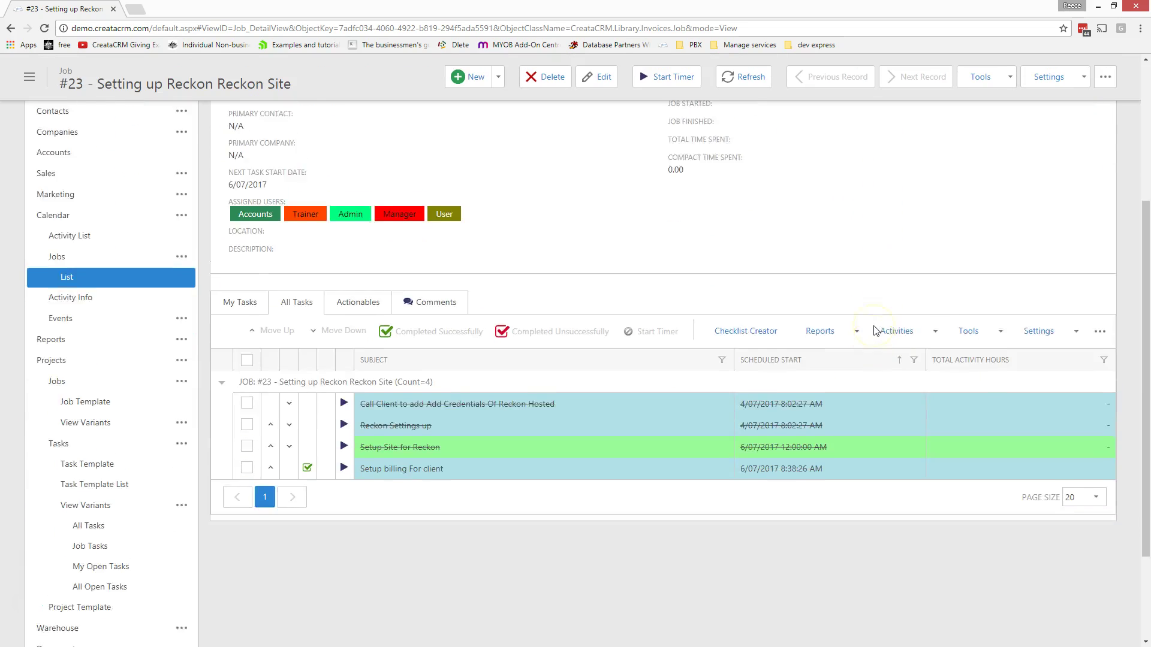
scroll(875, 326, "up", 4)
left_click_drag(365, 240, 301, 238)
left_click(416, 270)
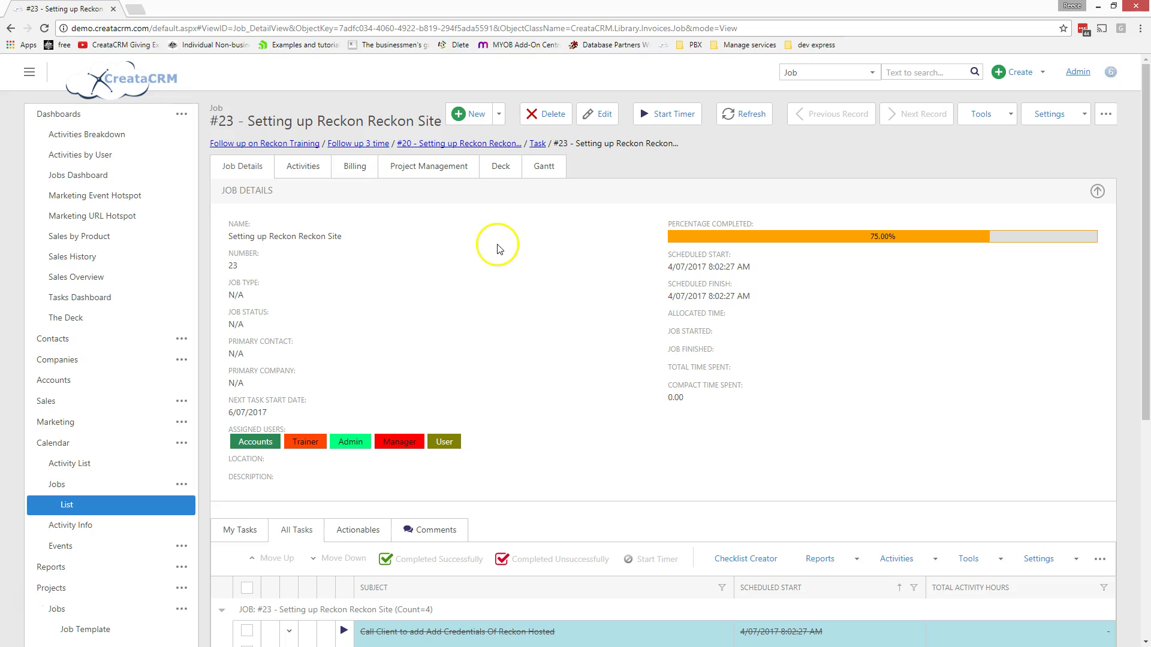
Insert the Job - Setup Exchange Sync template into job #23 and save the resulting child job.
left_click(1106, 115)
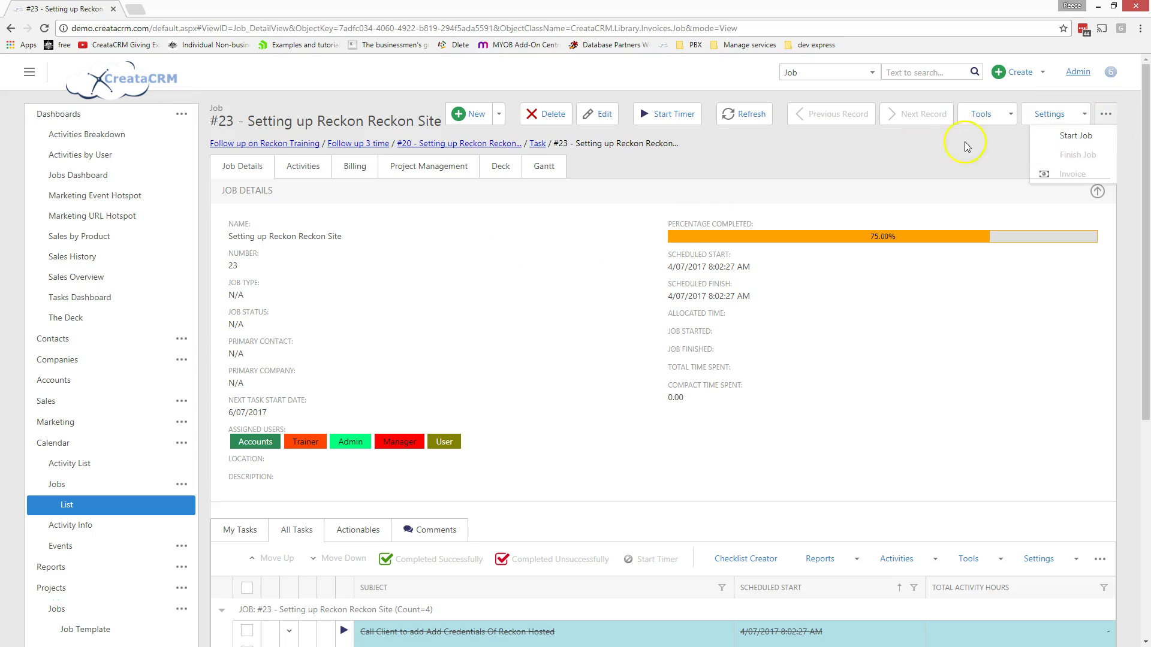
left_click(1011, 114)
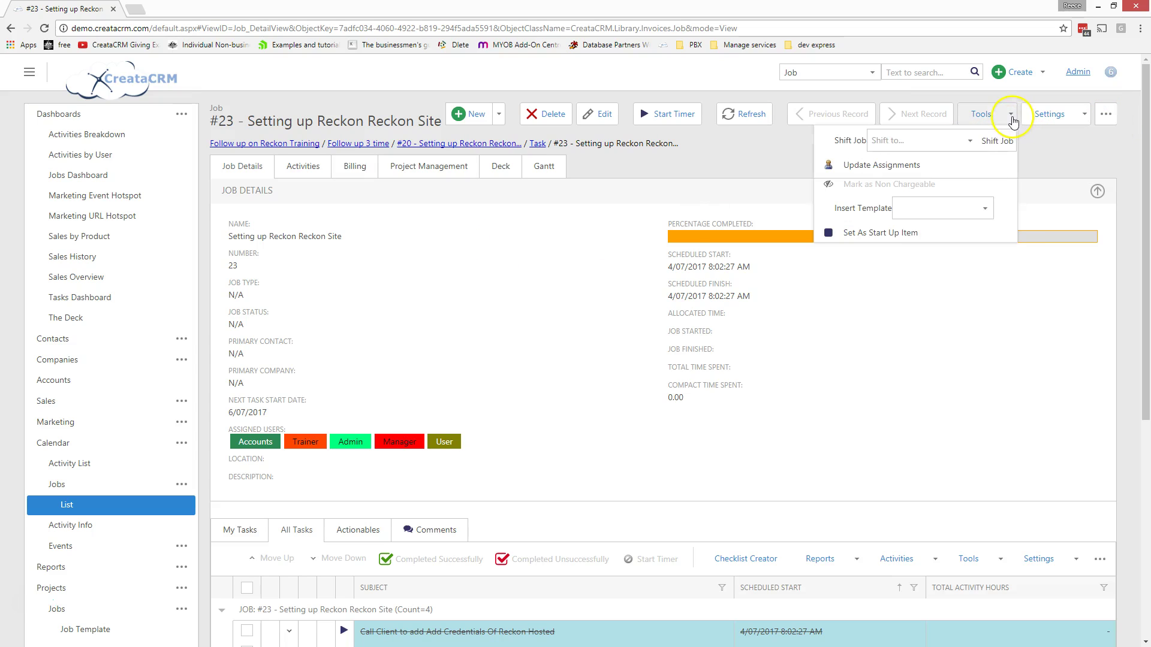
left_click(985, 209)
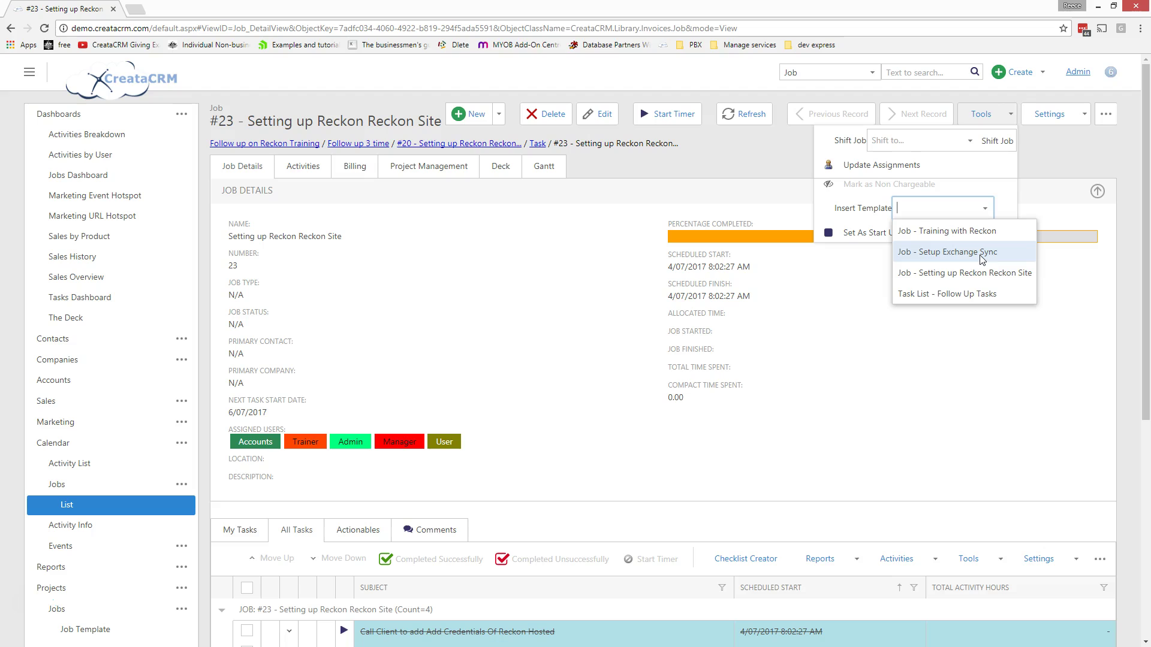
left_click(958, 252)
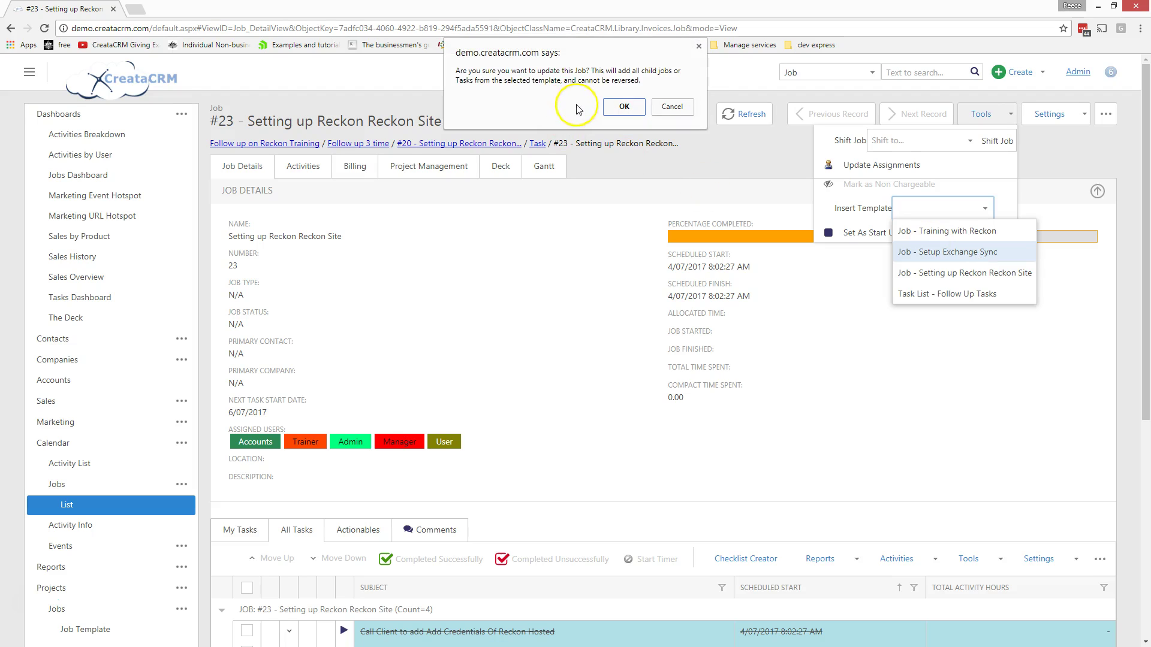
left_click(641, 110)
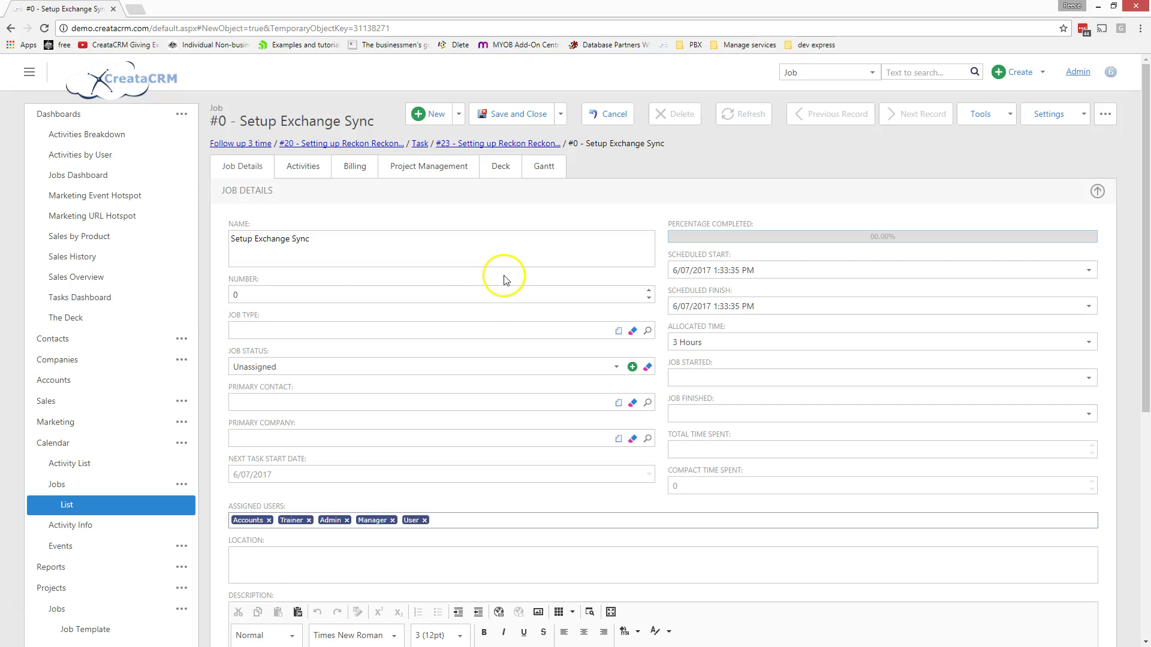
left_click(509, 114)
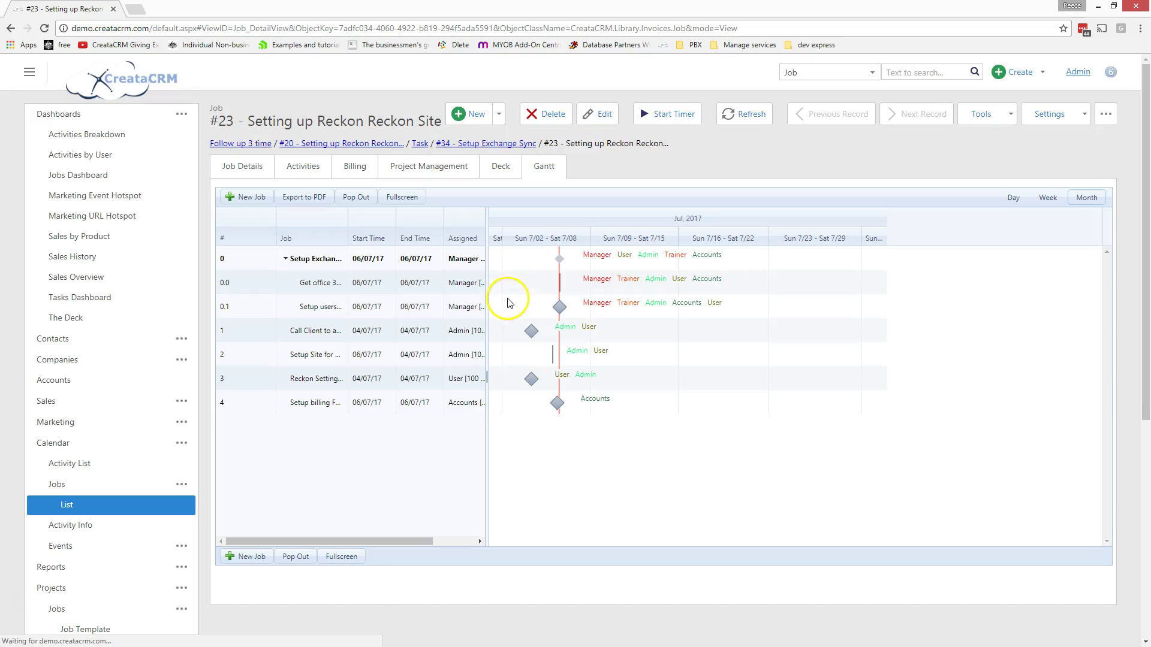
Collapse the Setup Exchange Sync job in the Gantt chart, move it below Setup billing For client, and expand it again.
left_click(286, 259)
left_click(303, 259)
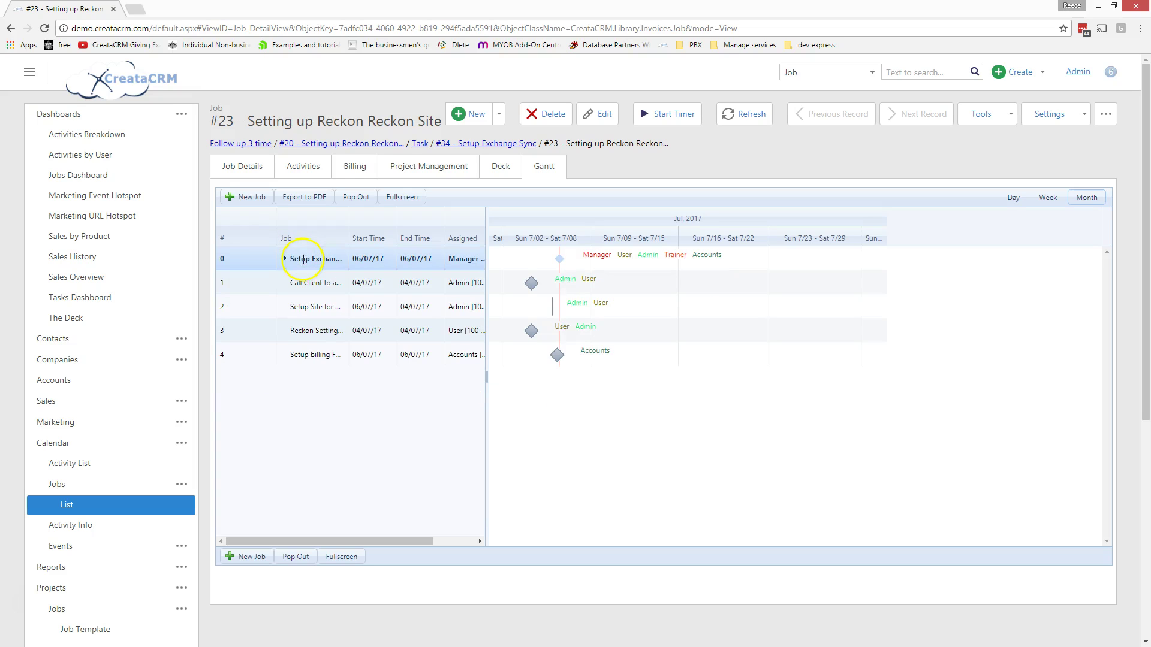
left_click_drag(307, 257, 317, 370)
left_click(288, 357)
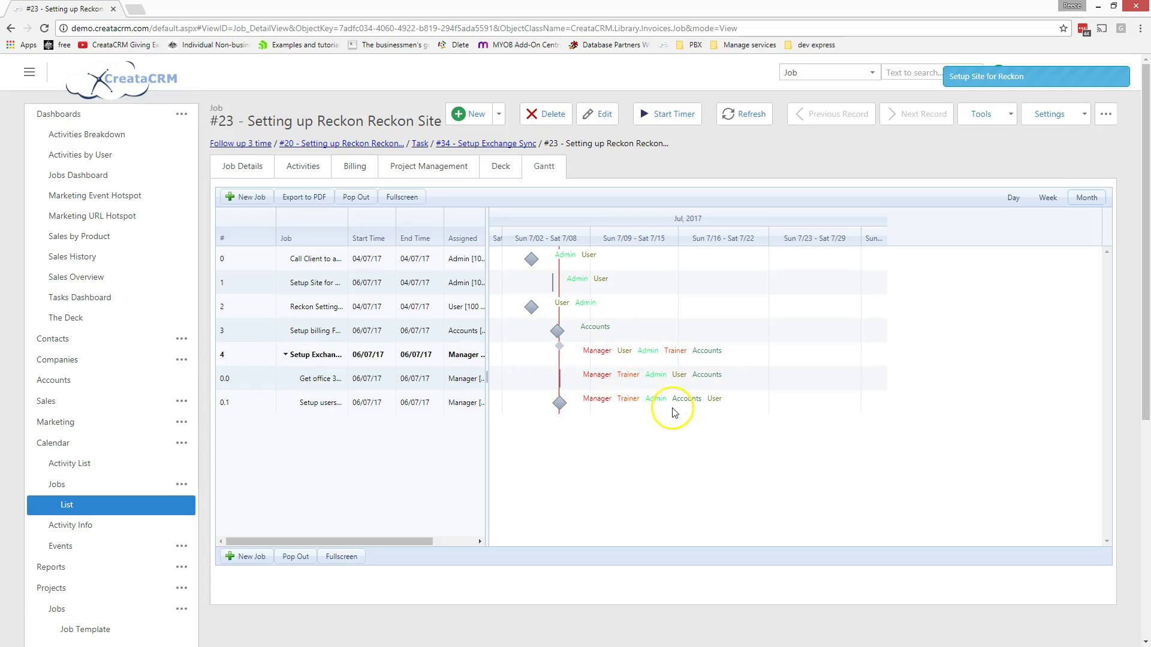
Widen the Gantt chart's job table and save the Setup Exchange Sync job with User as its only assigned resource.
left_click_drag(487, 336, 569, 339)
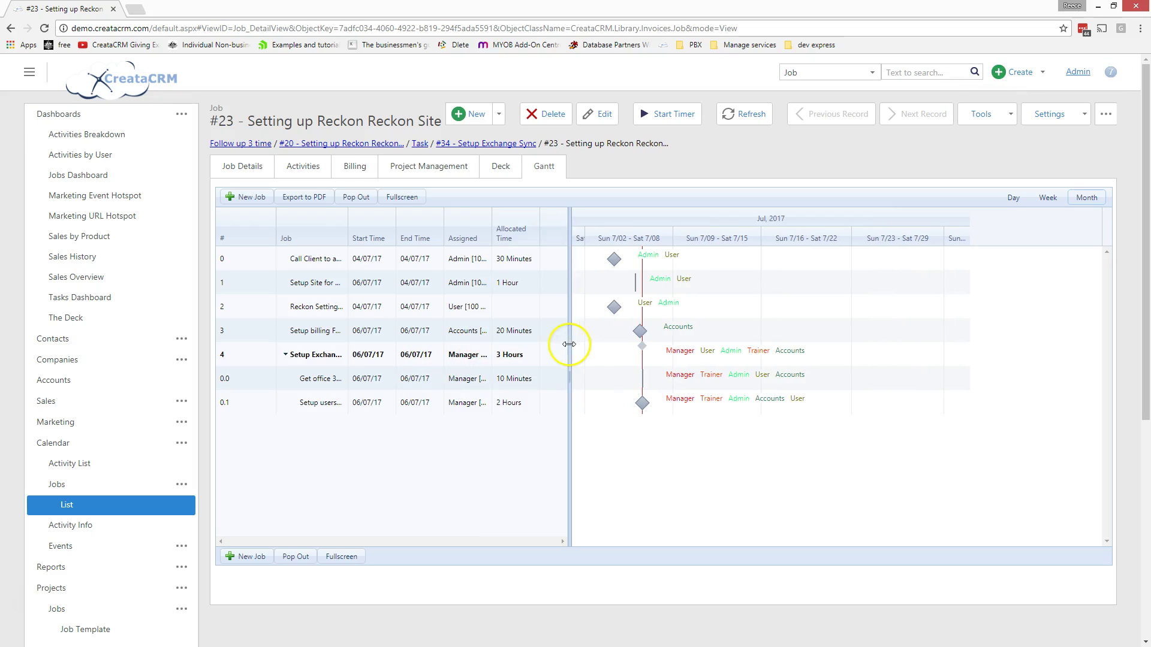
double_click(466, 354)
left_click(551, 329)
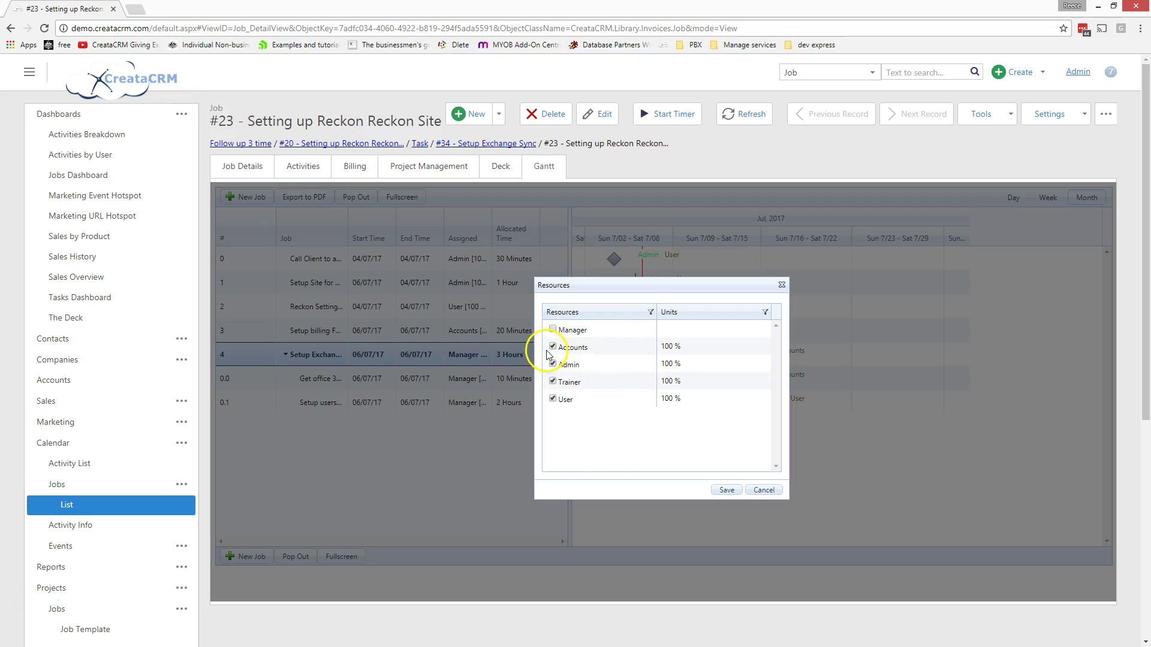
left_click(552, 347)
left_click(551, 364)
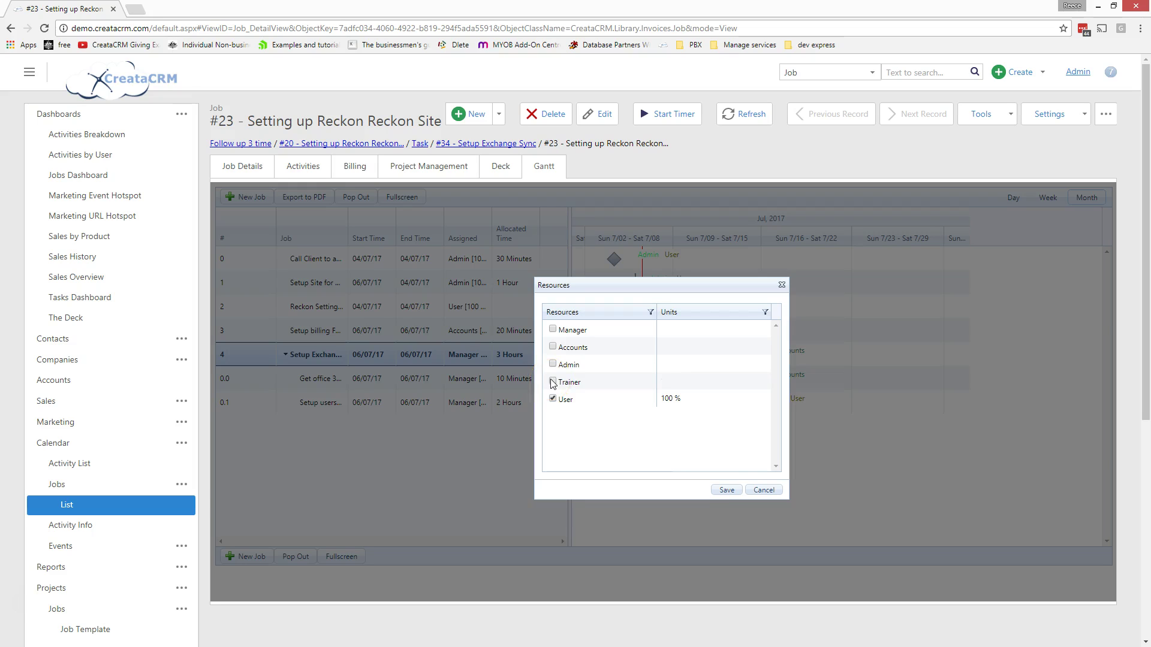
left_click(727, 490)
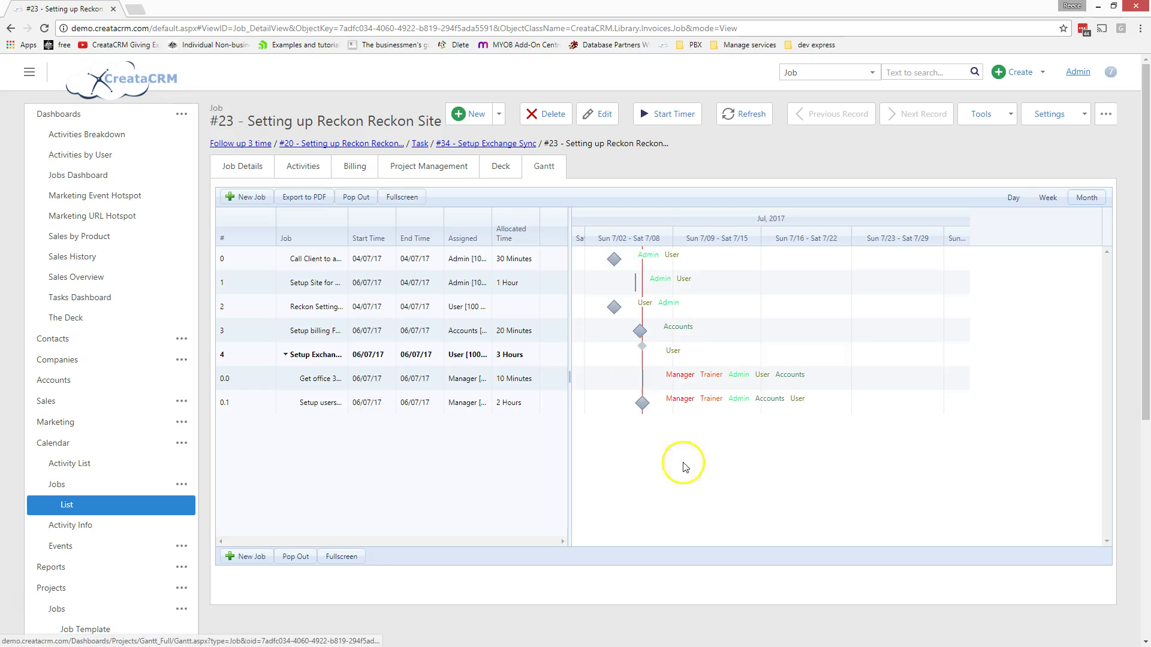
Save the Get office 365 task in the Gantt chart with User as its only assigned resource.
left_click(522, 378)
left_click(463, 378)
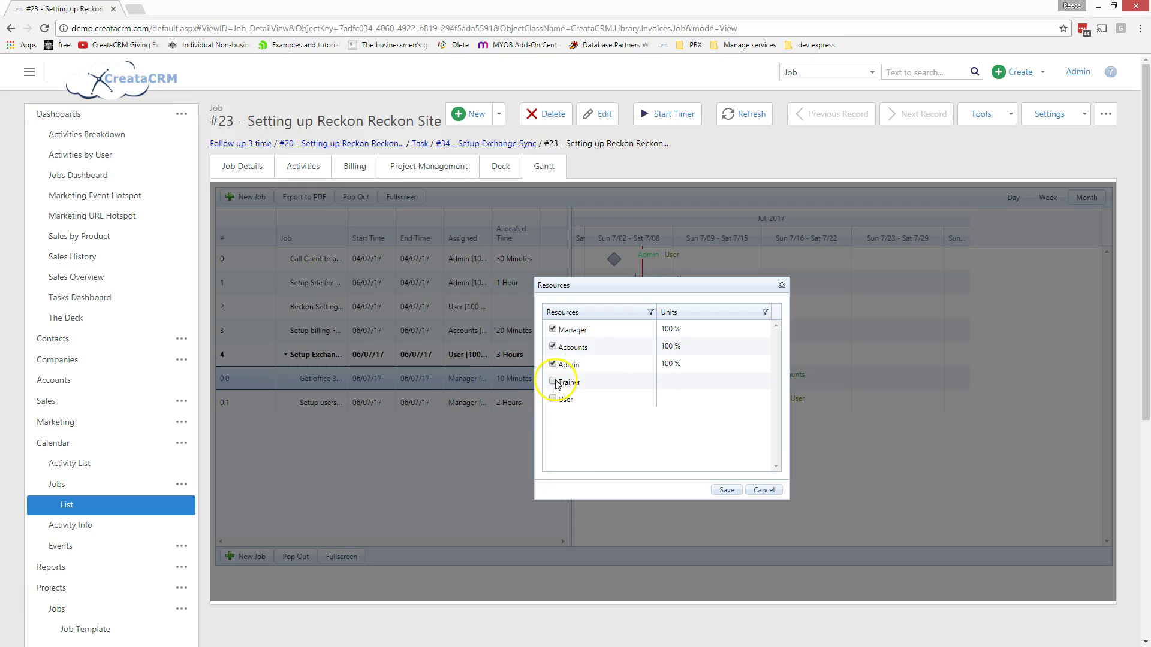
left_click(552, 329)
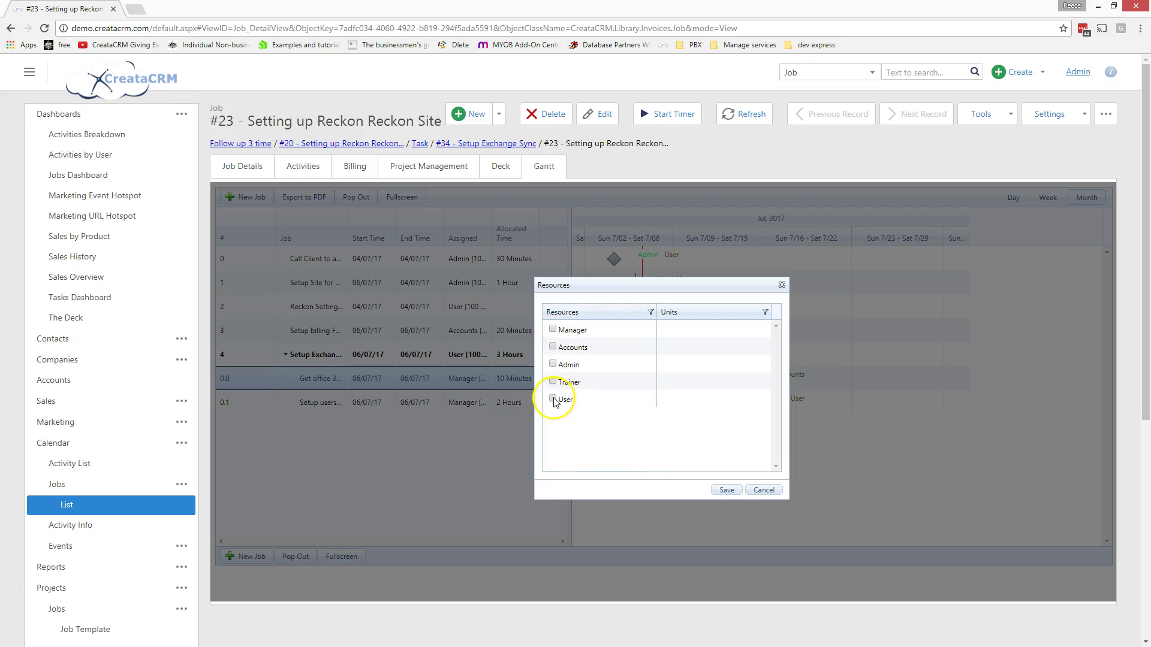
left_click(552, 399)
left_click(726, 490)
Remove Manager, Accounts, Admin and Trainer from the Setup users for Office 365 task's resources, keeping only User, and save.
left_click(513, 402)
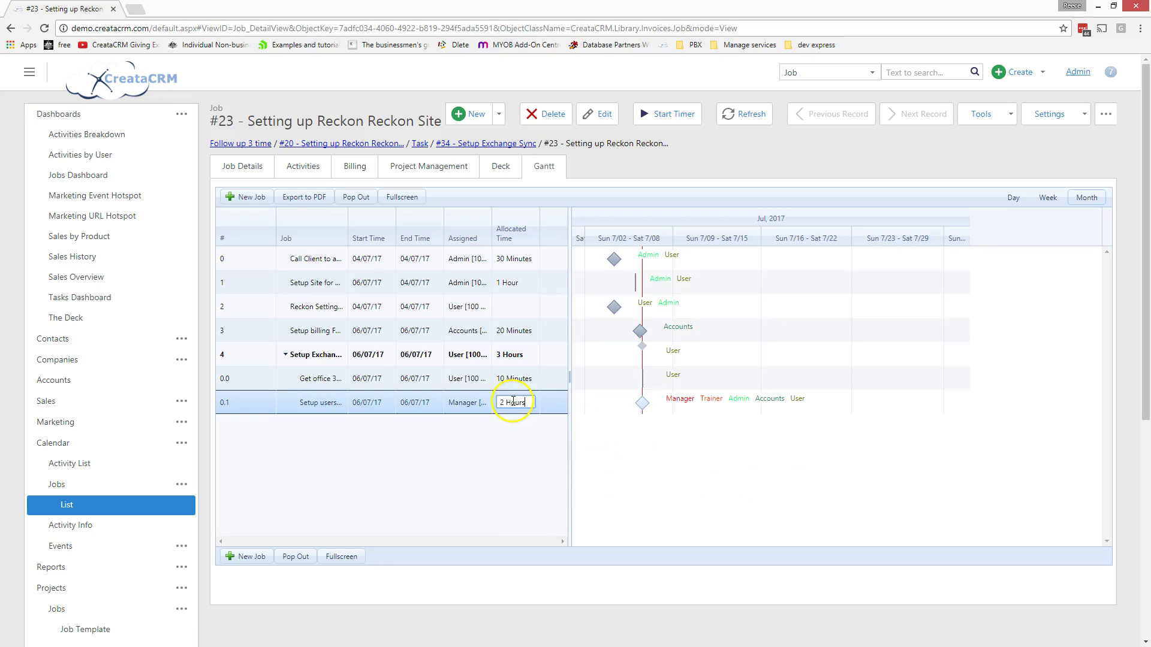
left_click(479, 403)
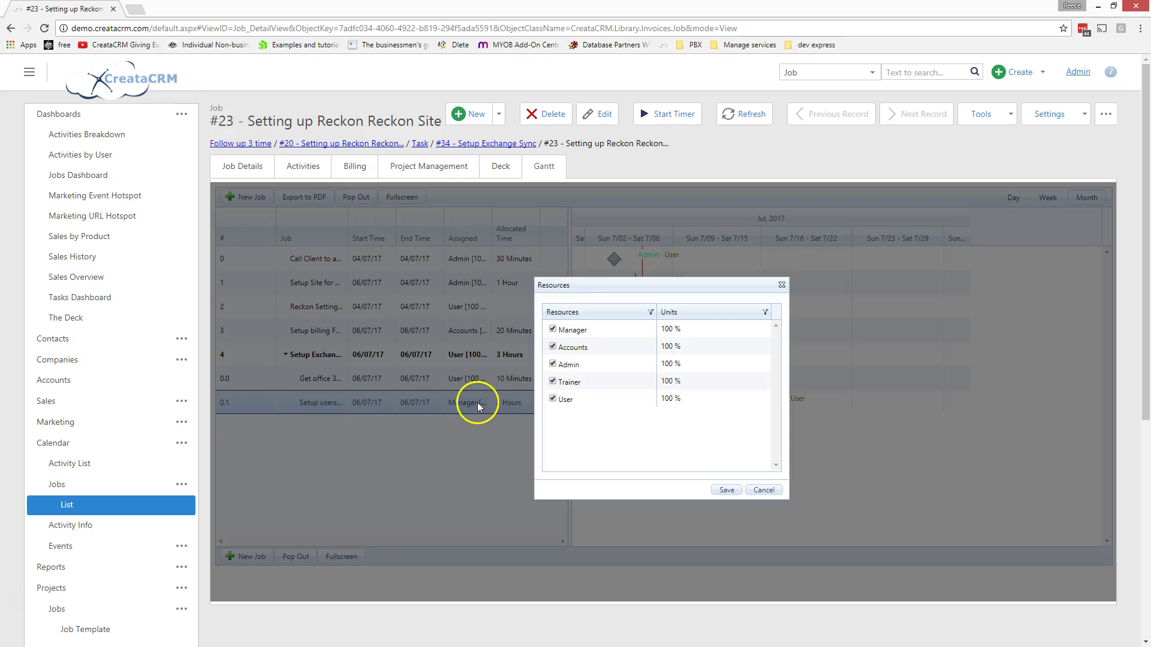
left_click(553, 381)
left_click(553, 365)
left_click(552, 347)
left_click(552, 329)
left_click(725, 490)
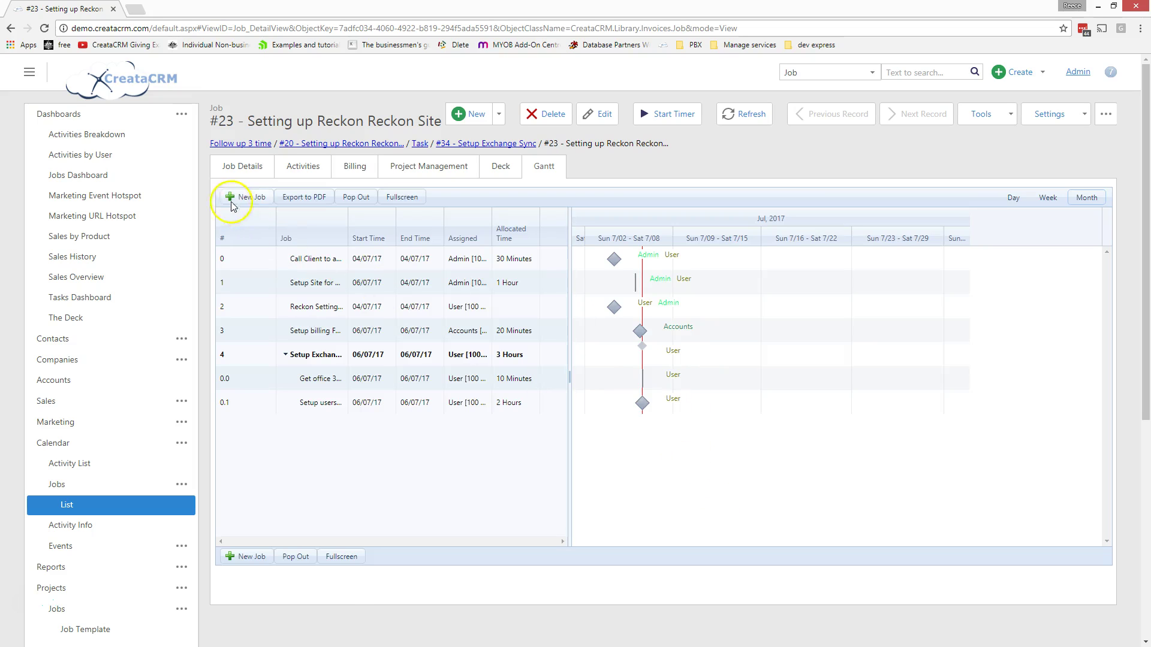
Review job #23's details and full task list, and examine the Get office 365 with a mail Box with admin rights task.
left_click(247, 175)
scroll(444, 366, "down", 5)
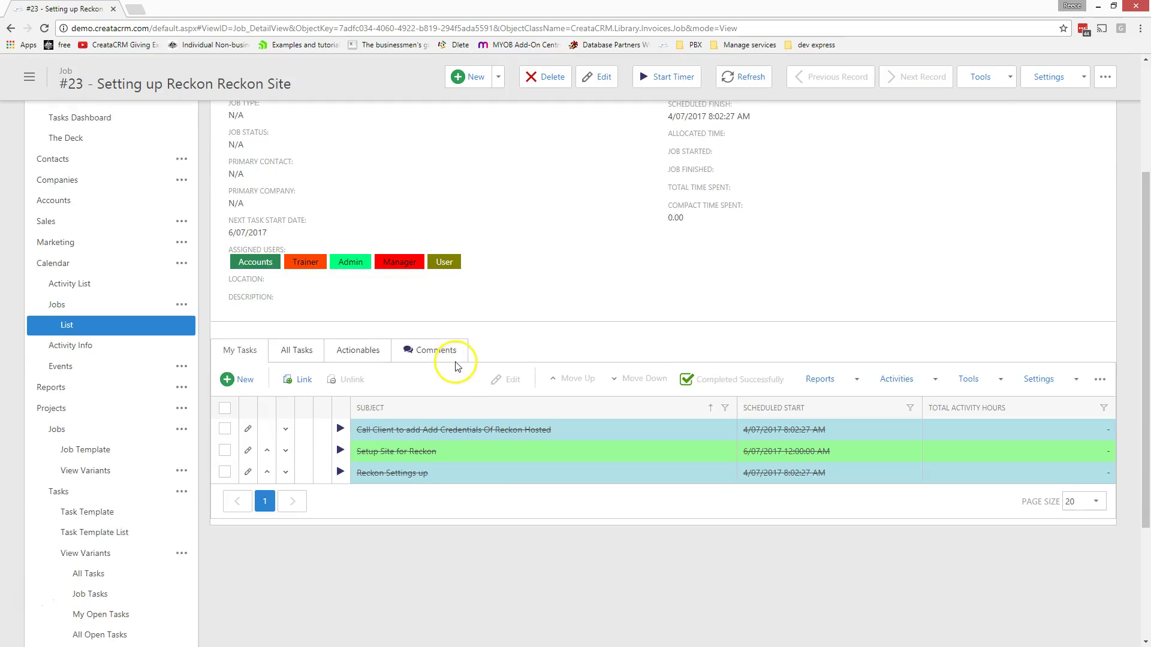
scroll(407, 381, "up", 2)
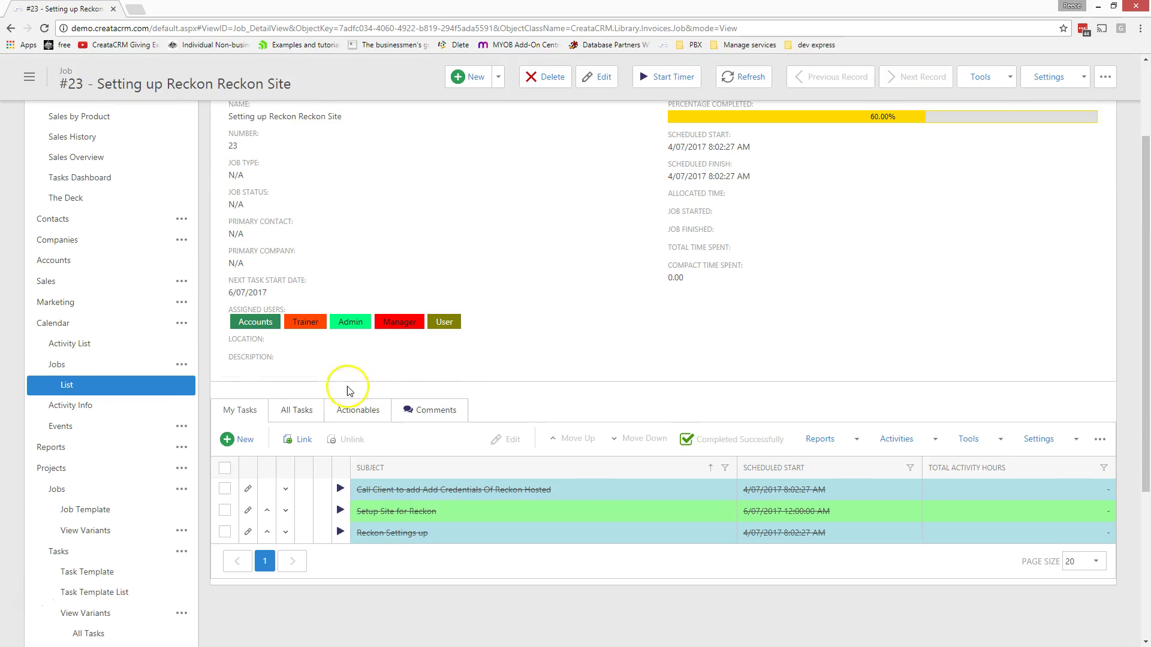
left_click(295, 414)
scroll(464, 389, "down", 3)
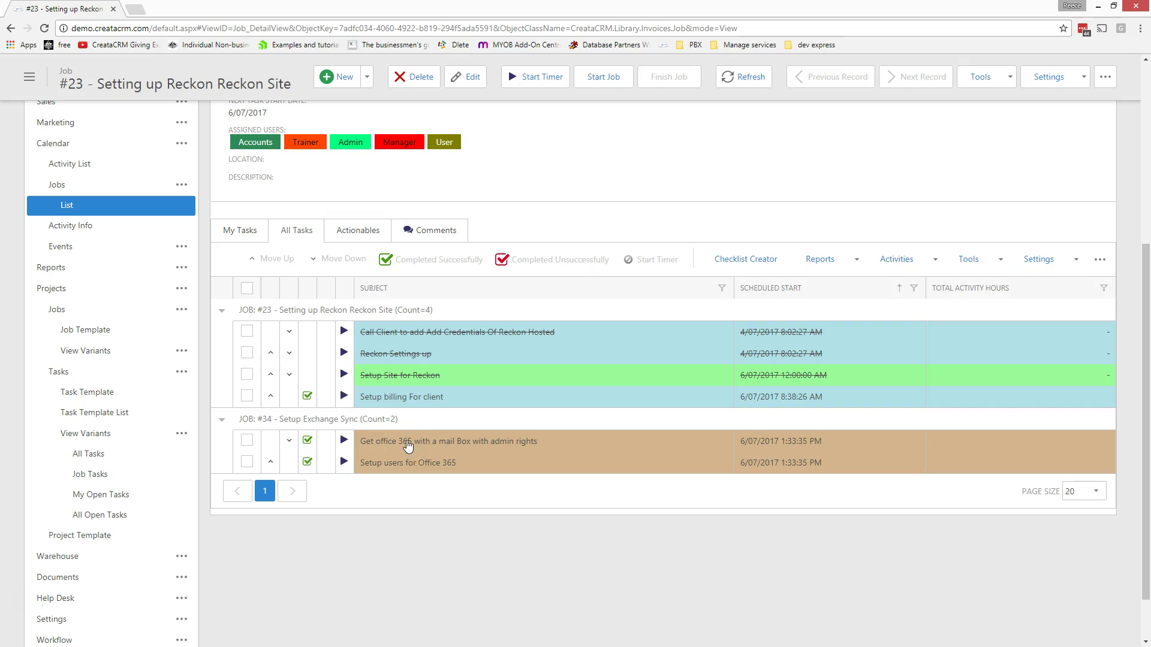
left_click(407, 446)
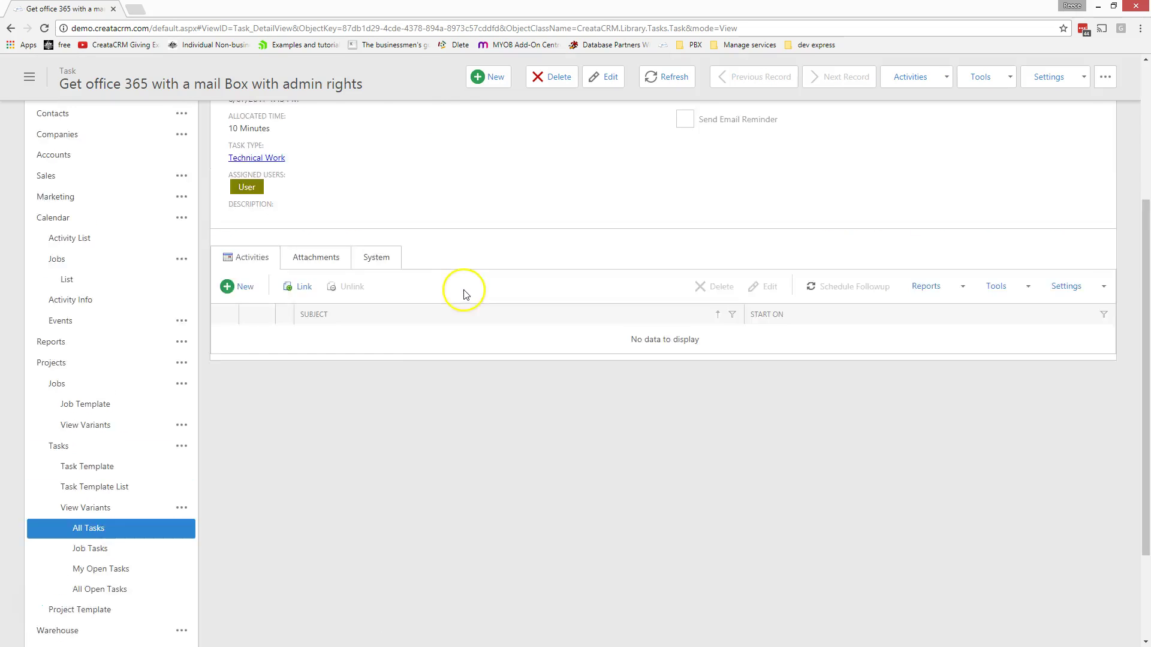
scroll(464, 293, "up", 4)
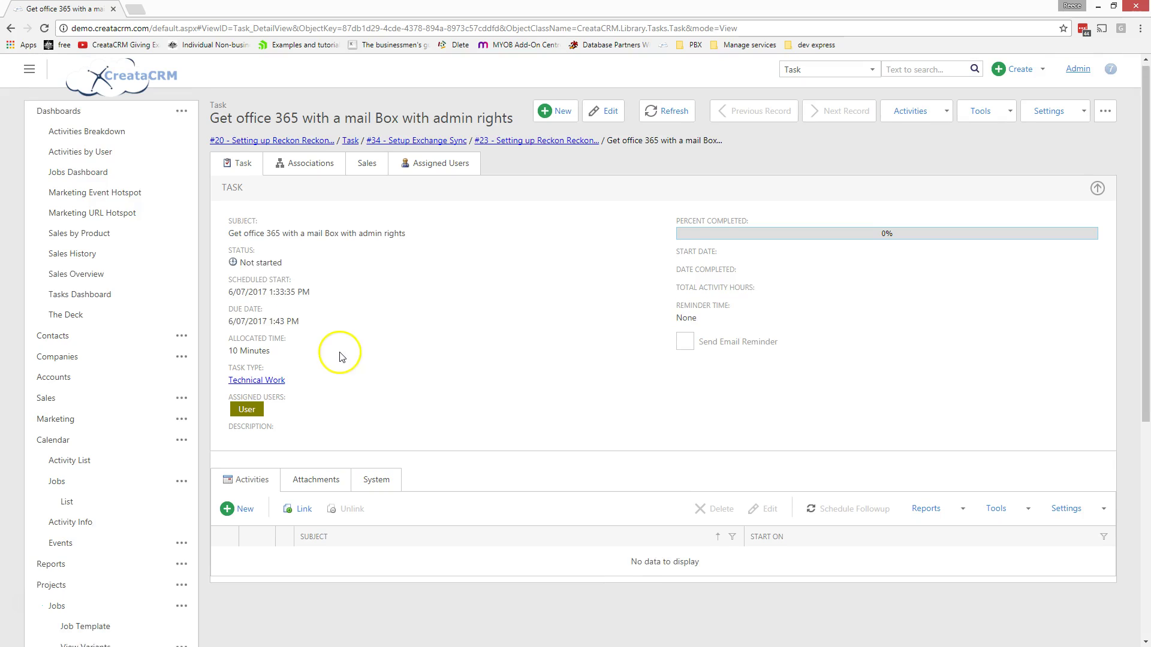
From job #23, open parent job #21 and its parent project, and examine the project's Gantt chart with a widened Job column.
left_click(552, 144)
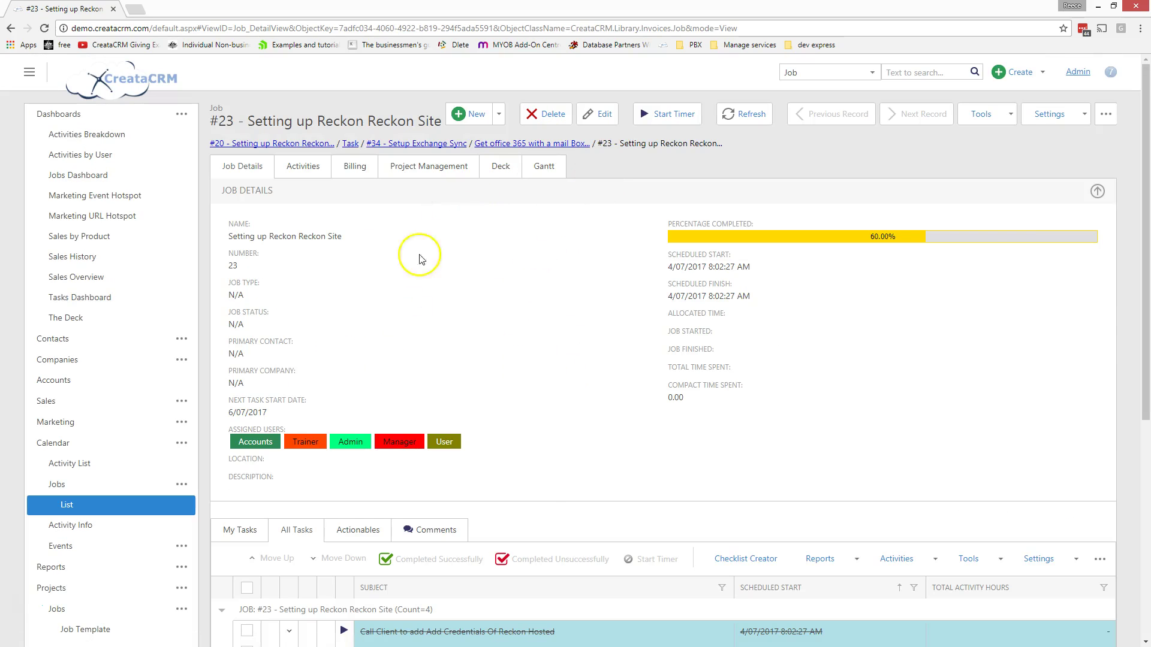
left_click(446, 167)
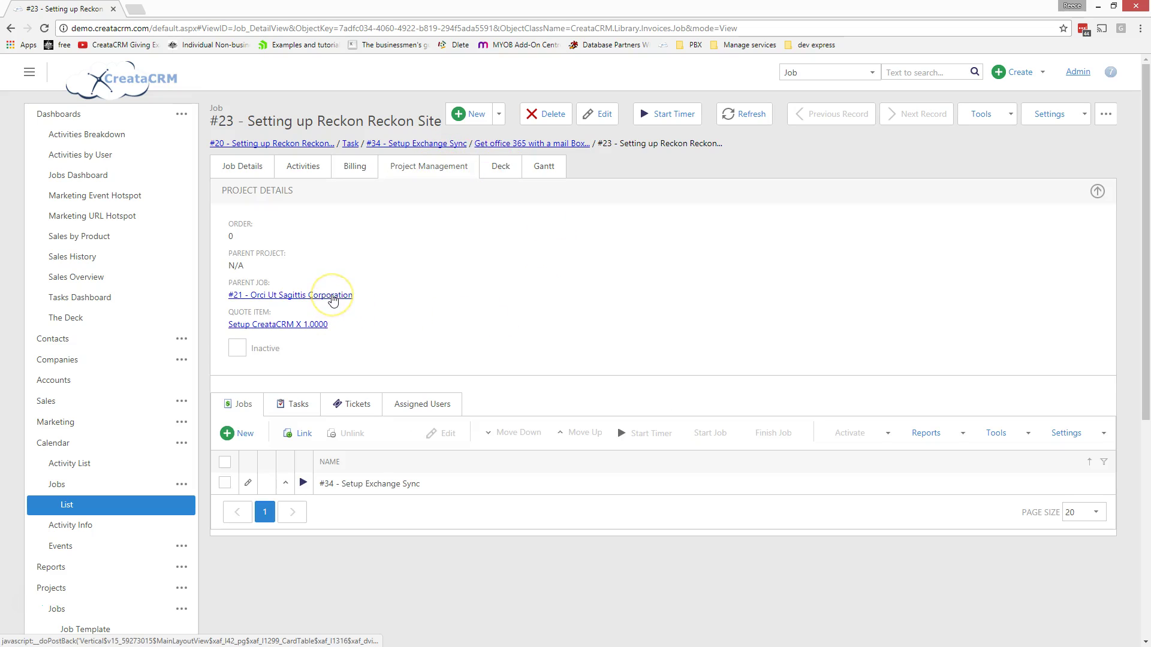
left_click(300, 294)
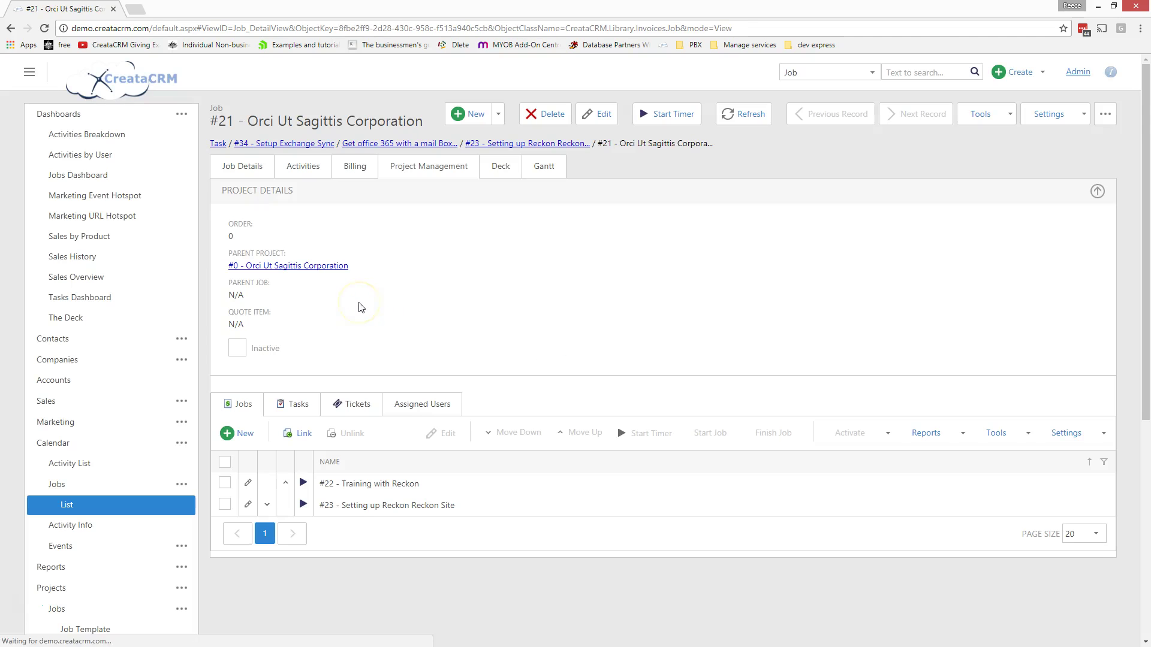
left_click(308, 267)
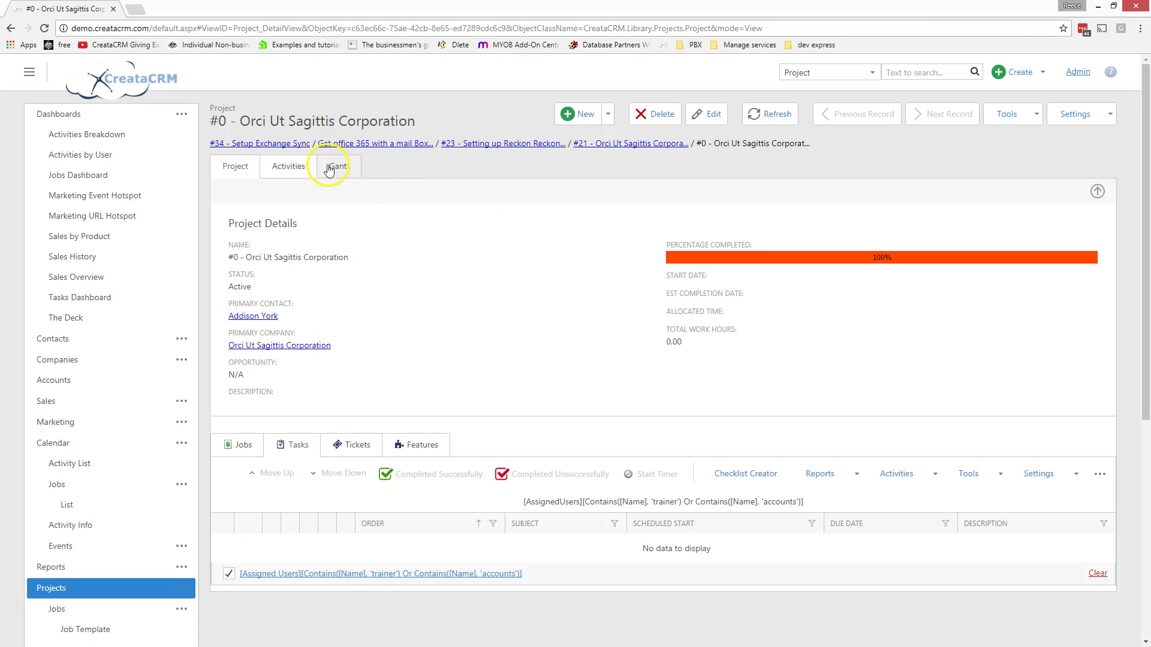
left_click(339, 168)
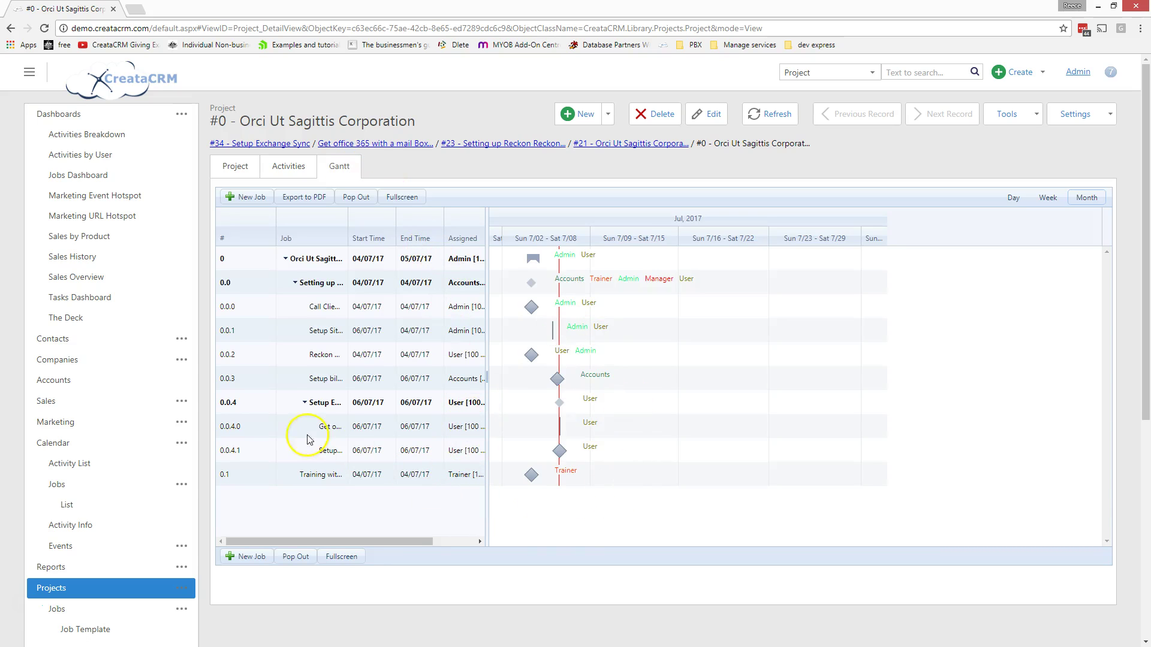
left_click_drag(346, 235, 422, 239)
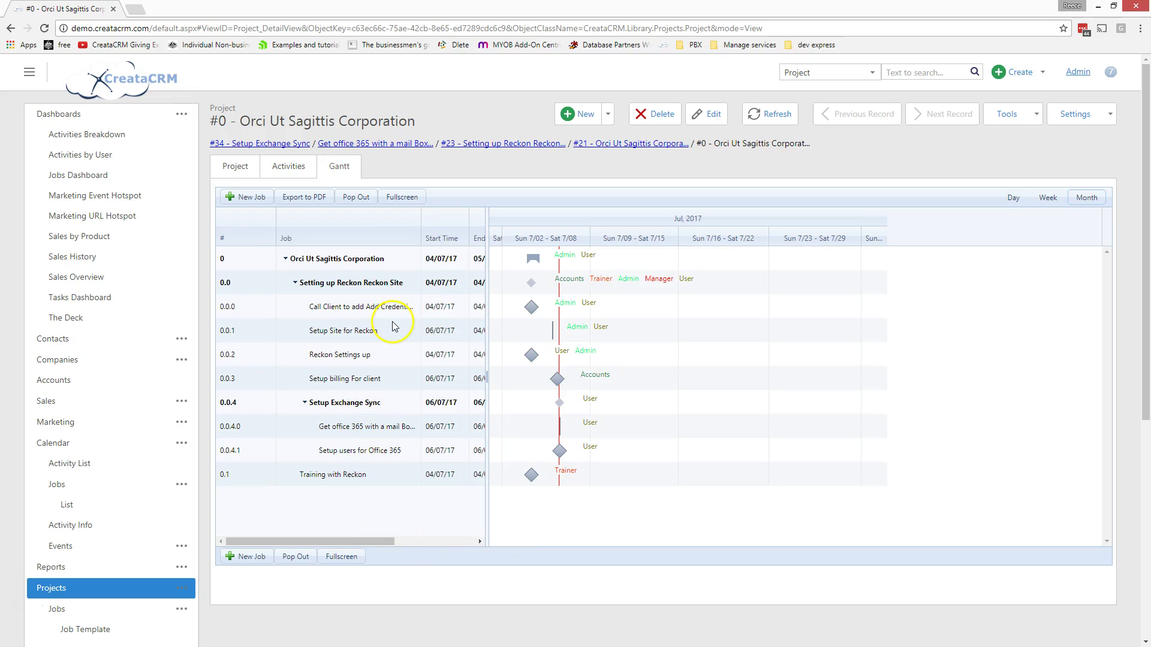
left_click(234, 170)
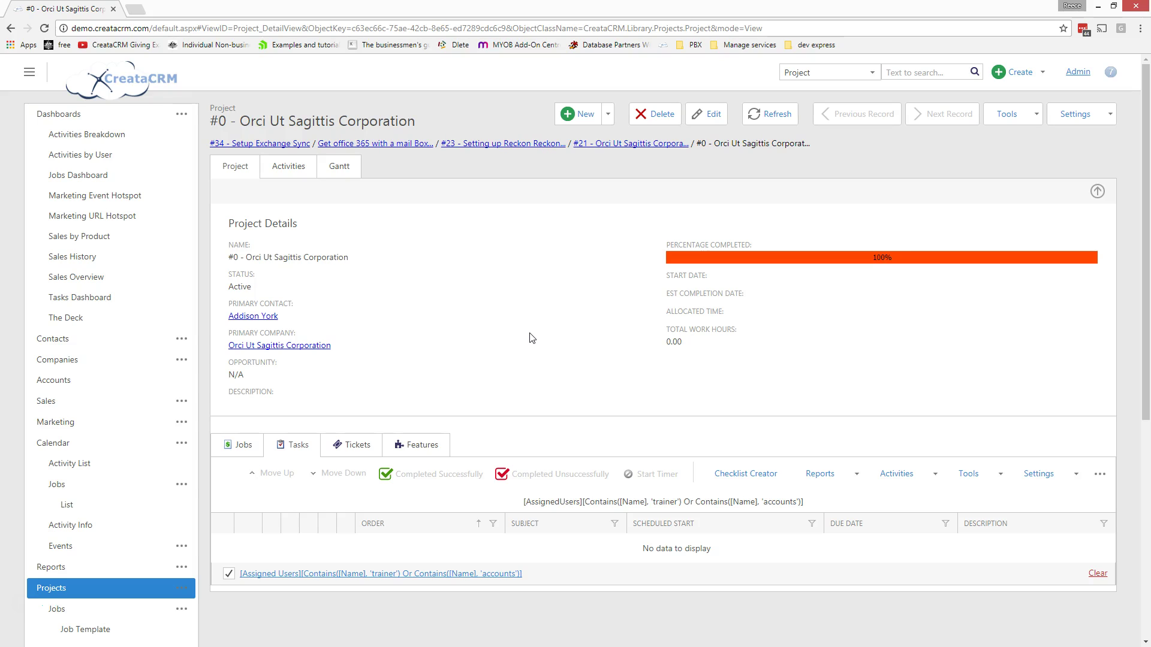
Open the Deck's jobs and move both Setup Exchange Sync jobs from Unassigned to Assigned.
left_click(67, 318)
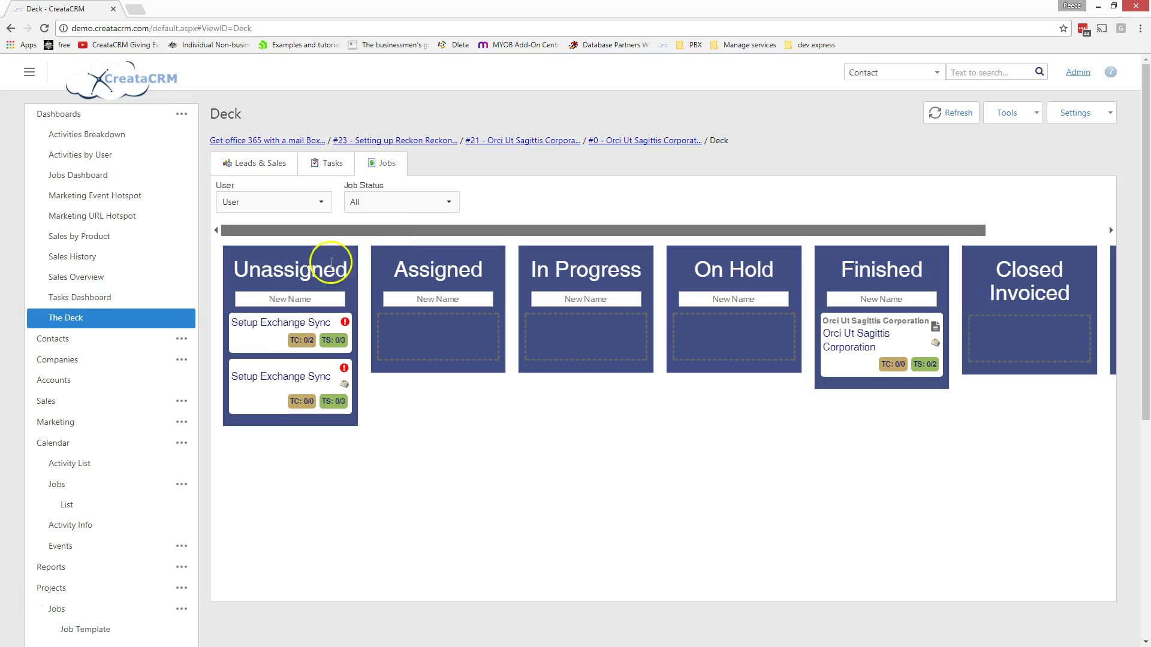
left_click_drag(279, 340, 417, 316)
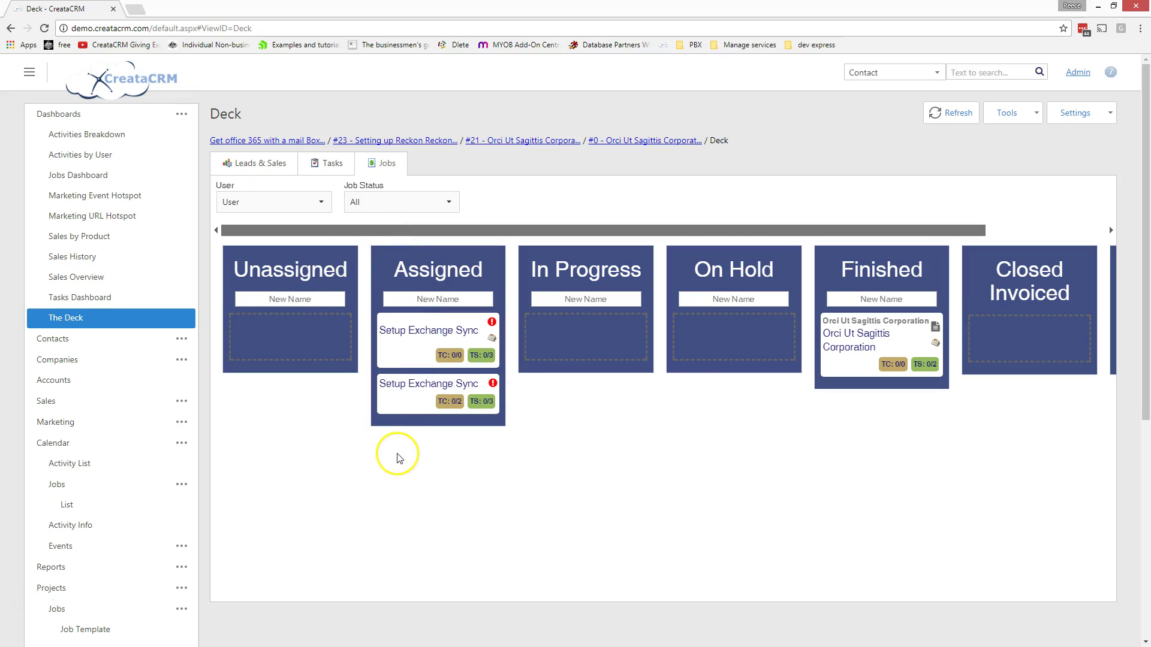